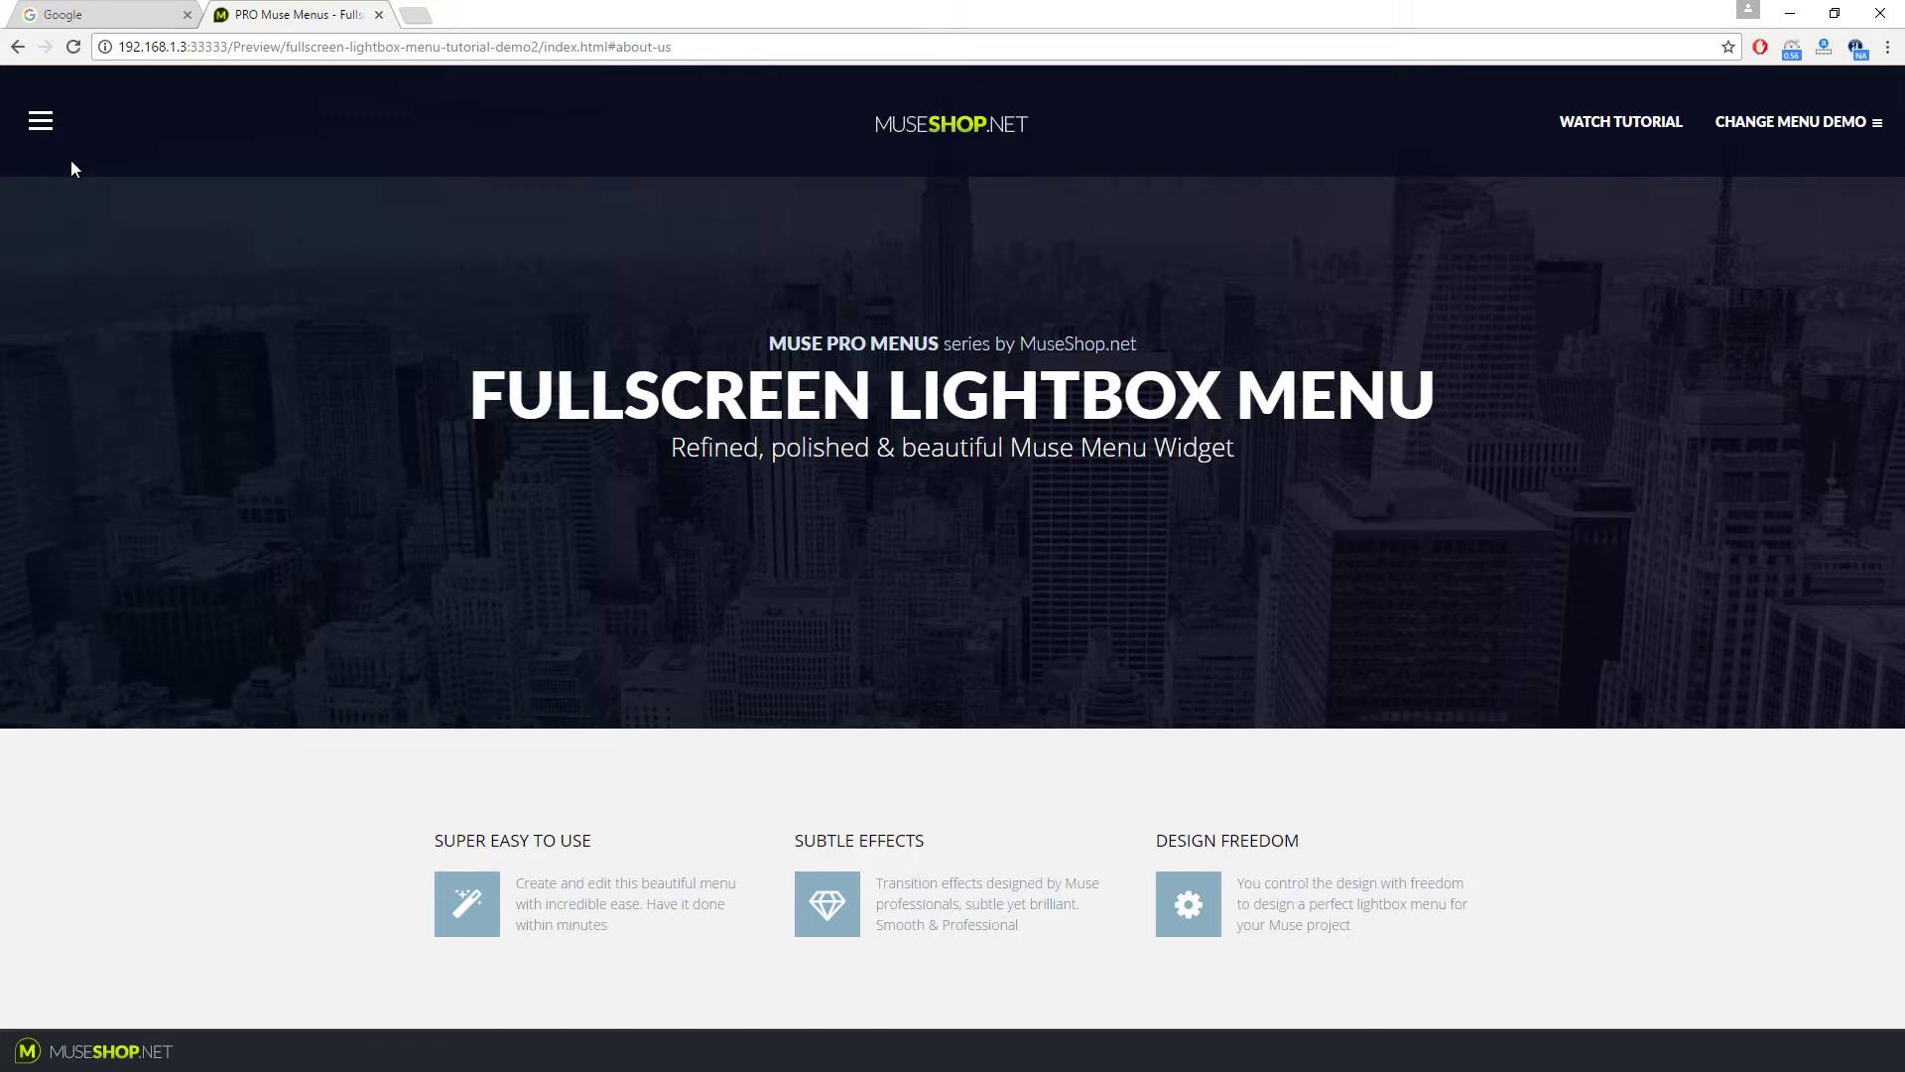
In the Chrome preview, open the fullscreen lightbox menu and jump to About Us
{"action": "left_click", "coordinate": [38, 129]}
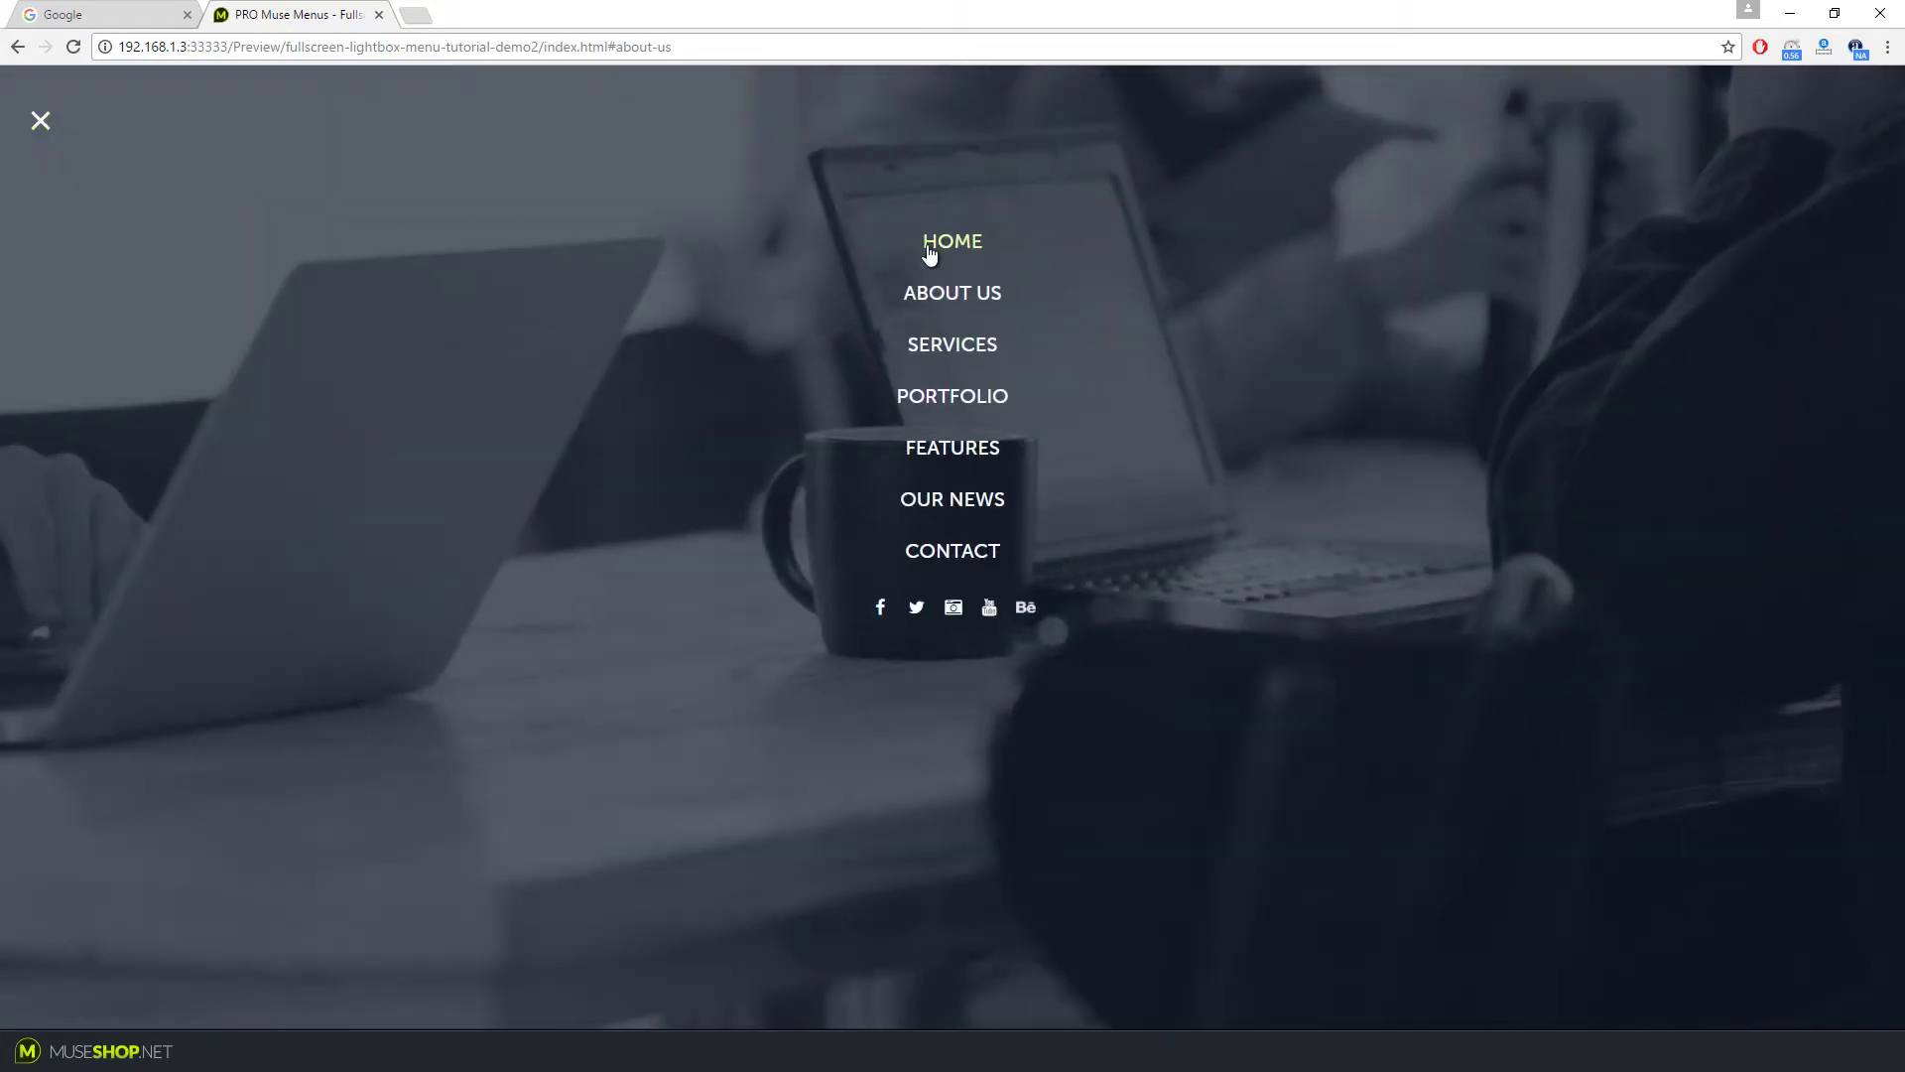
{"action": "left_click", "coordinate": [961, 299]}
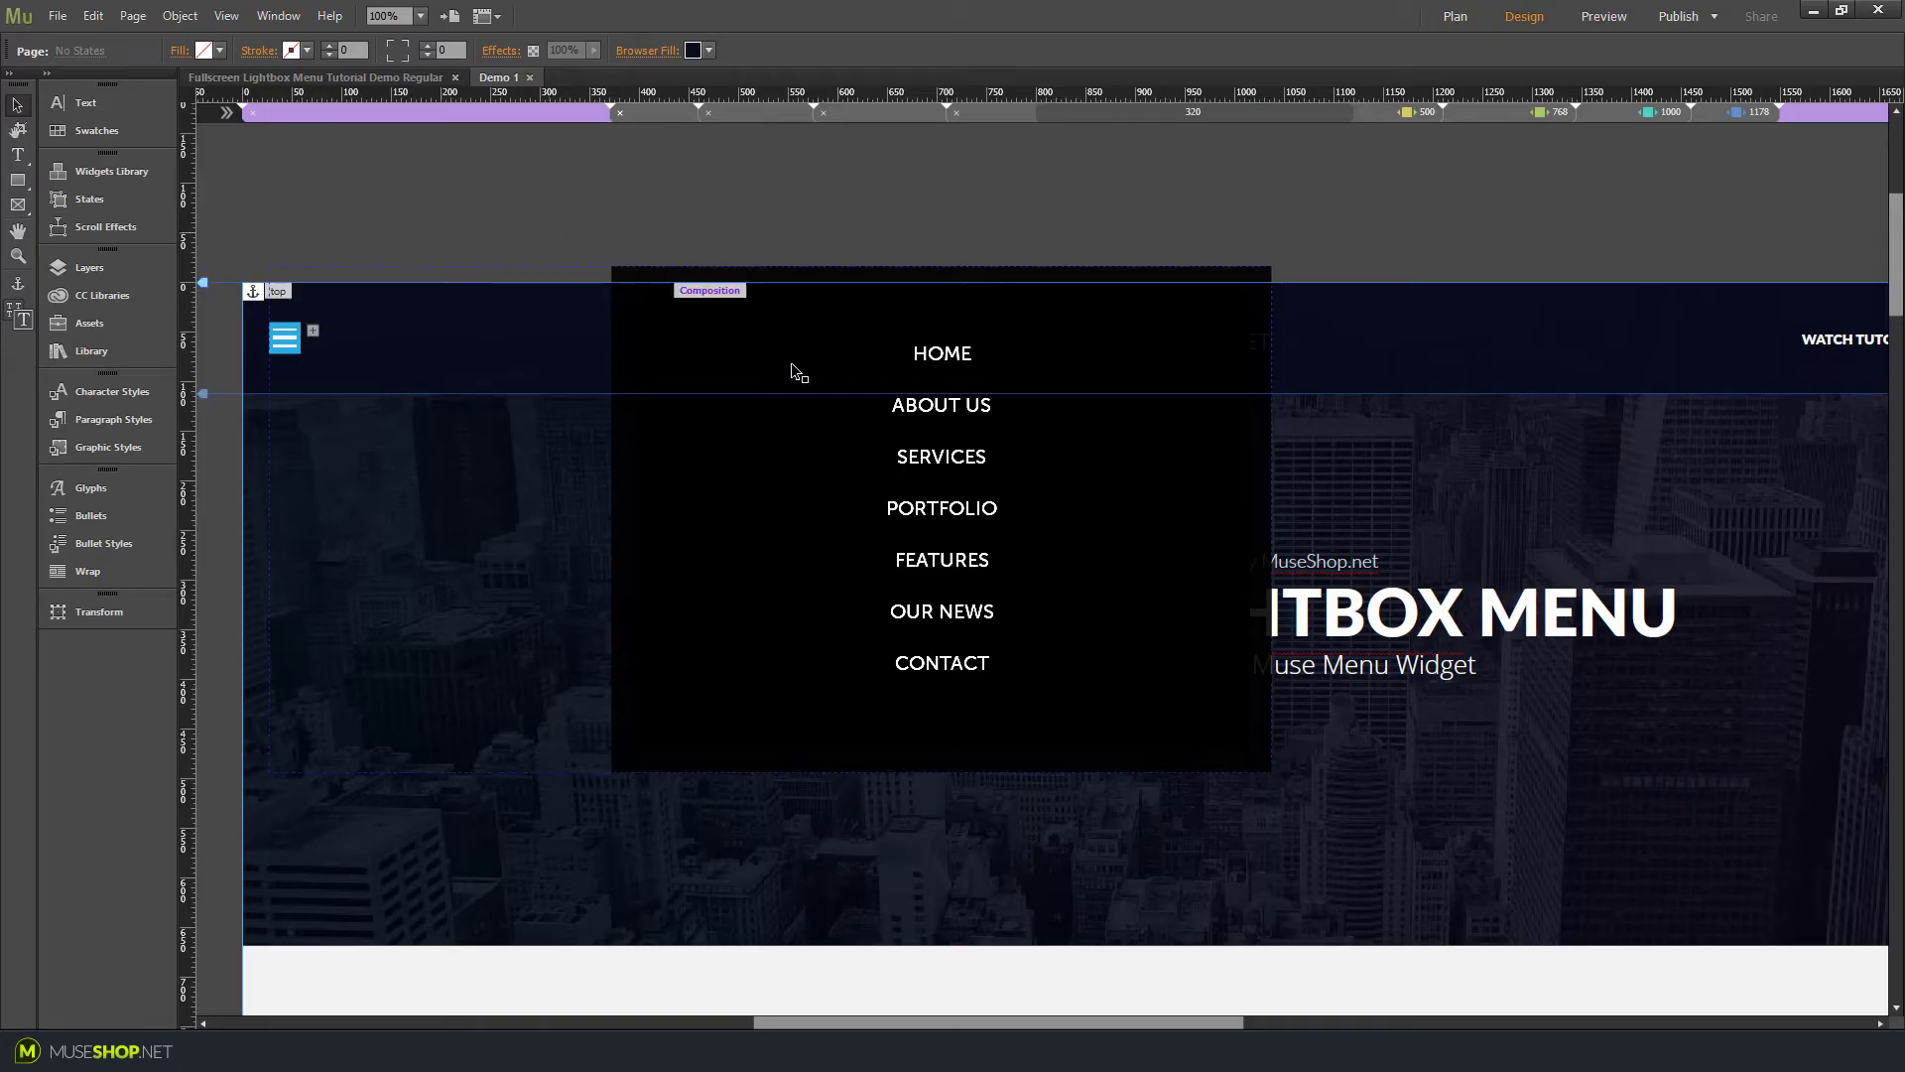
{"action": "left_click", "coordinate": [856, 397]}
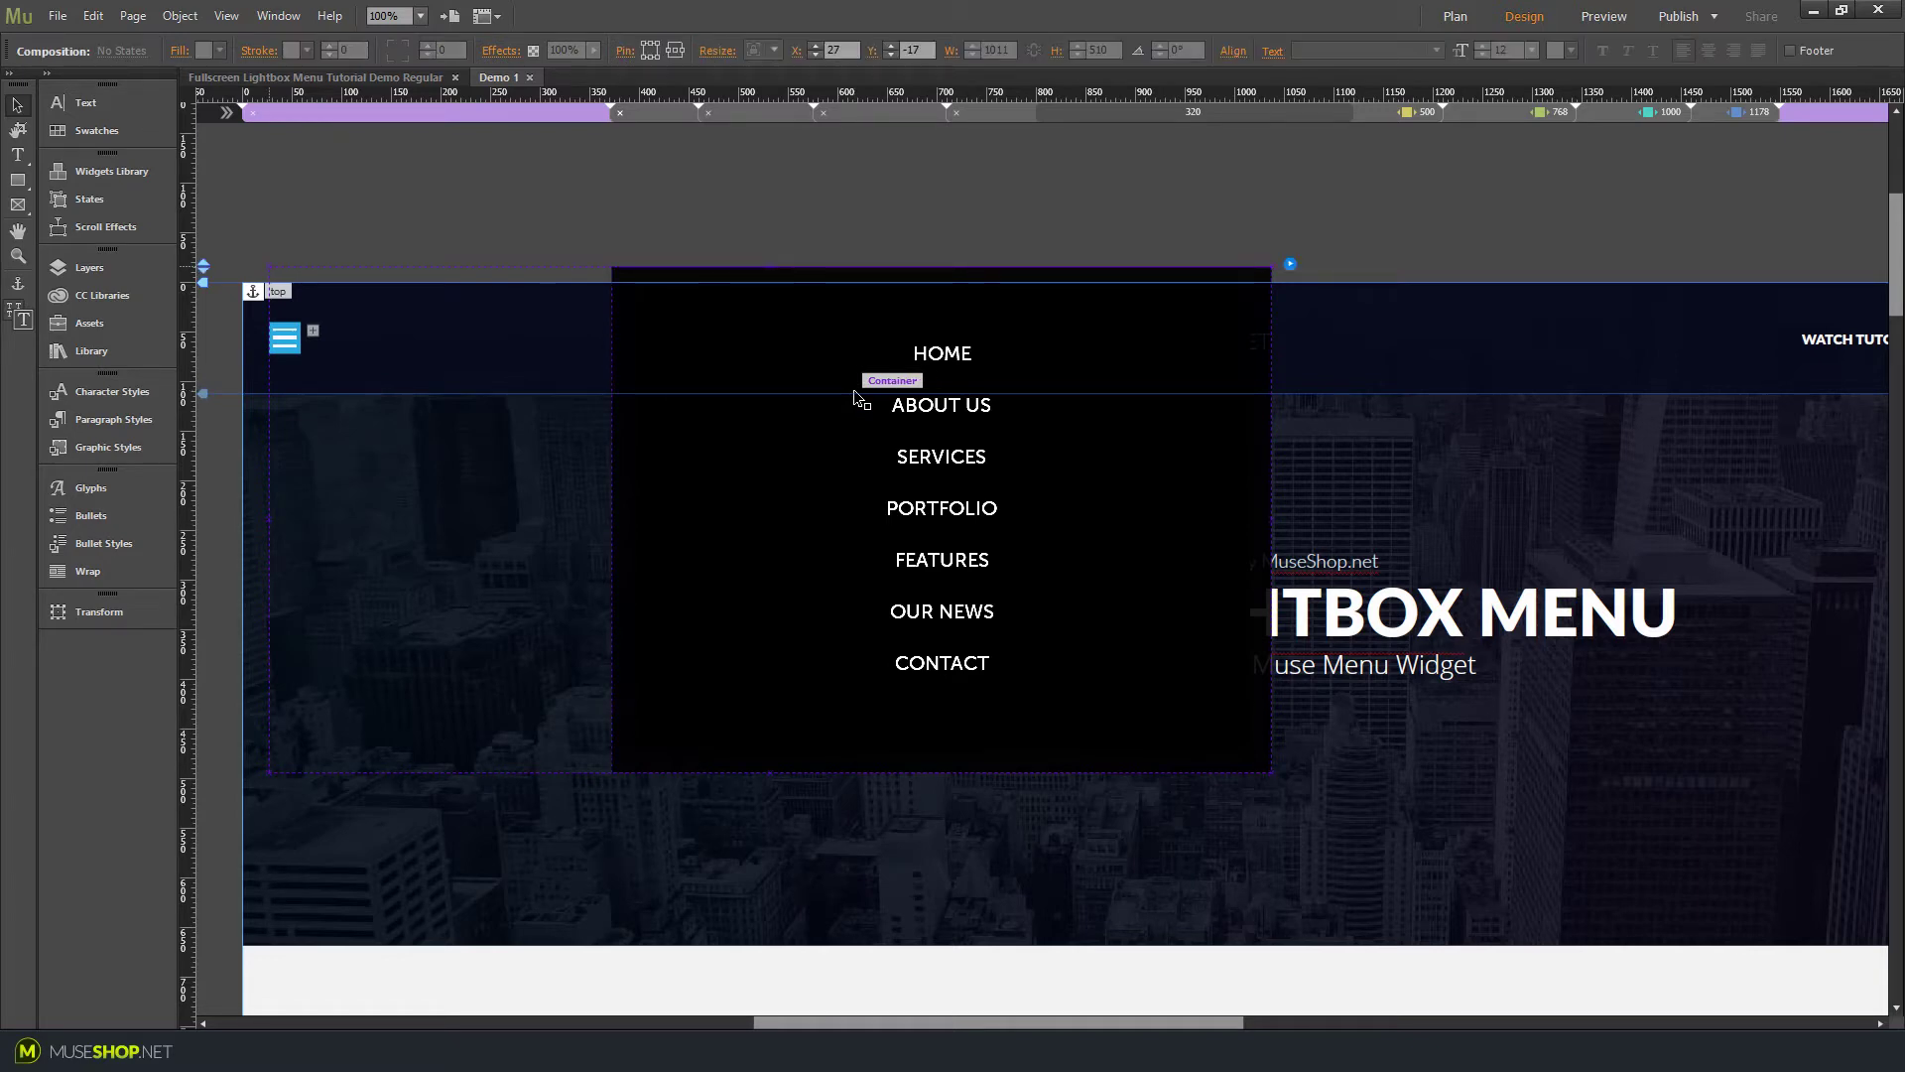
{"action": "left_click", "coordinate": [855, 398]}
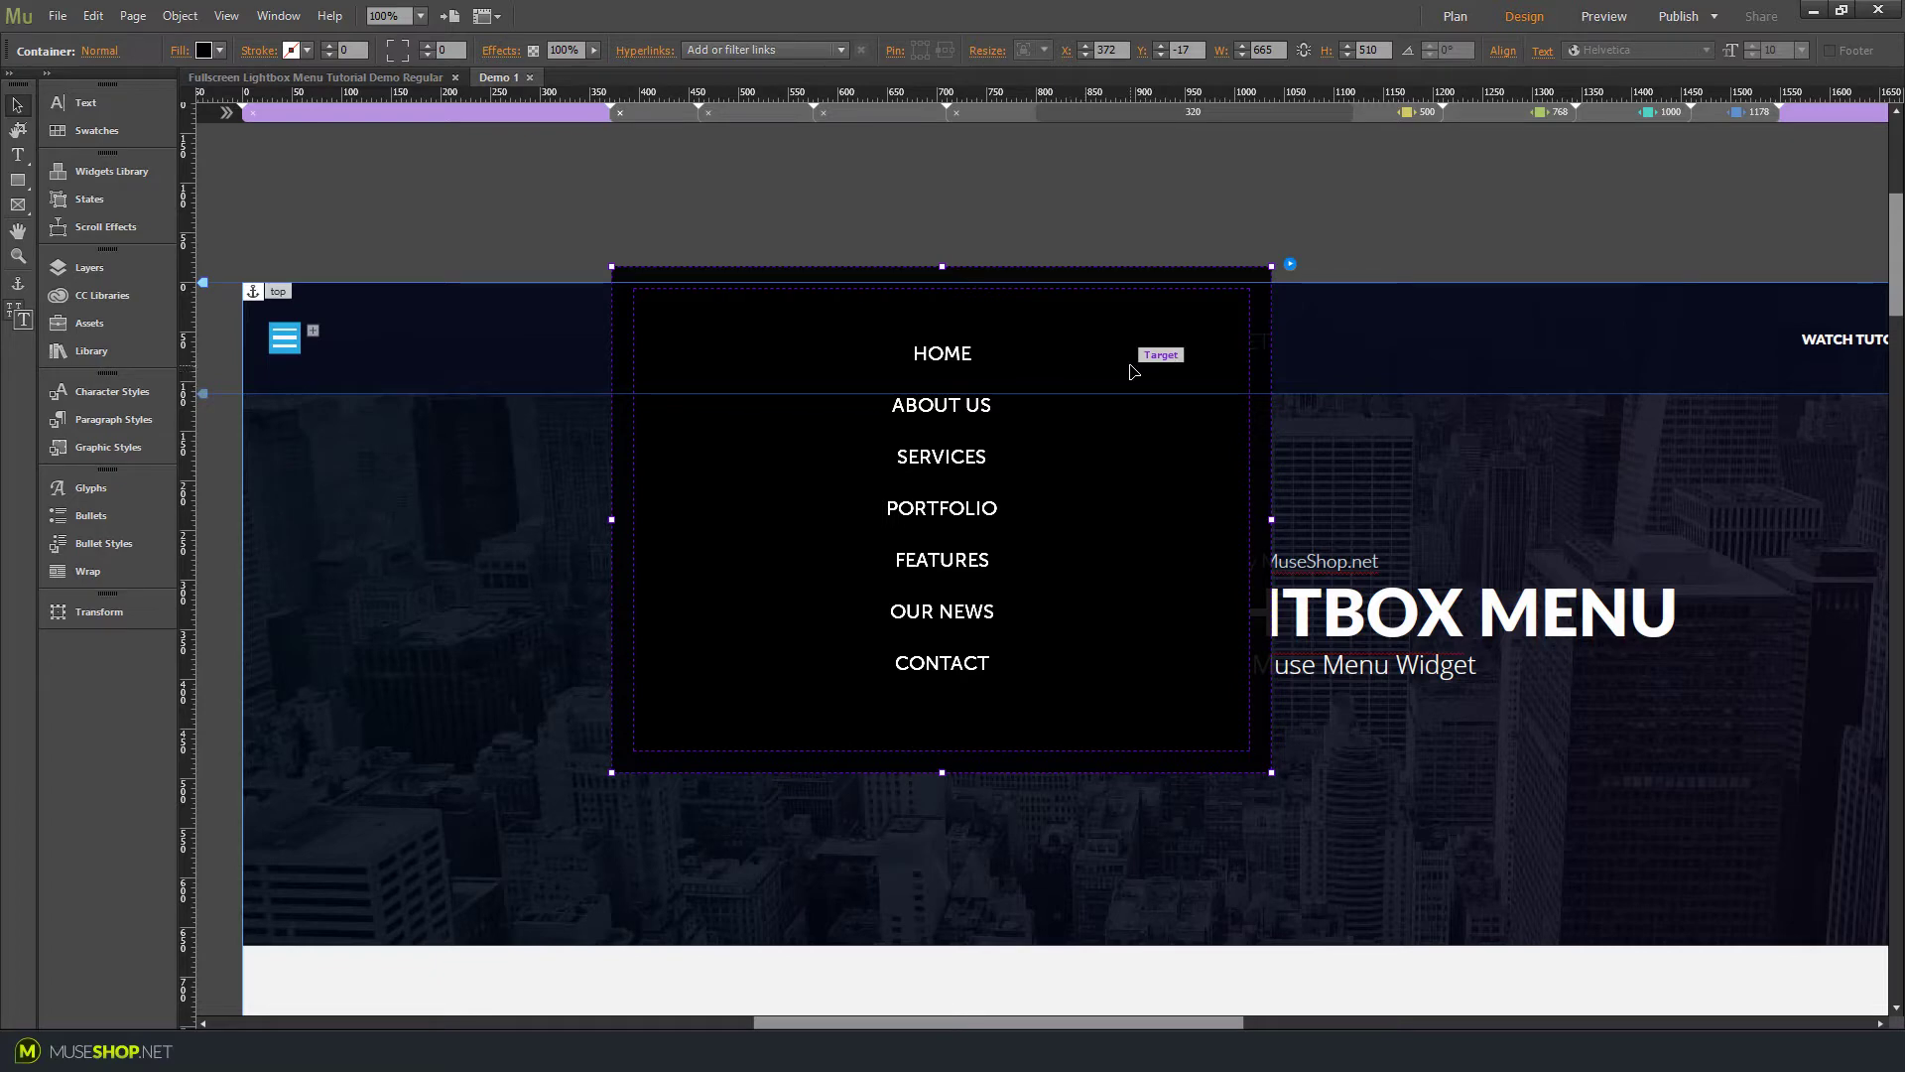
{"action": "left_click", "coordinate": [1002, 374]}
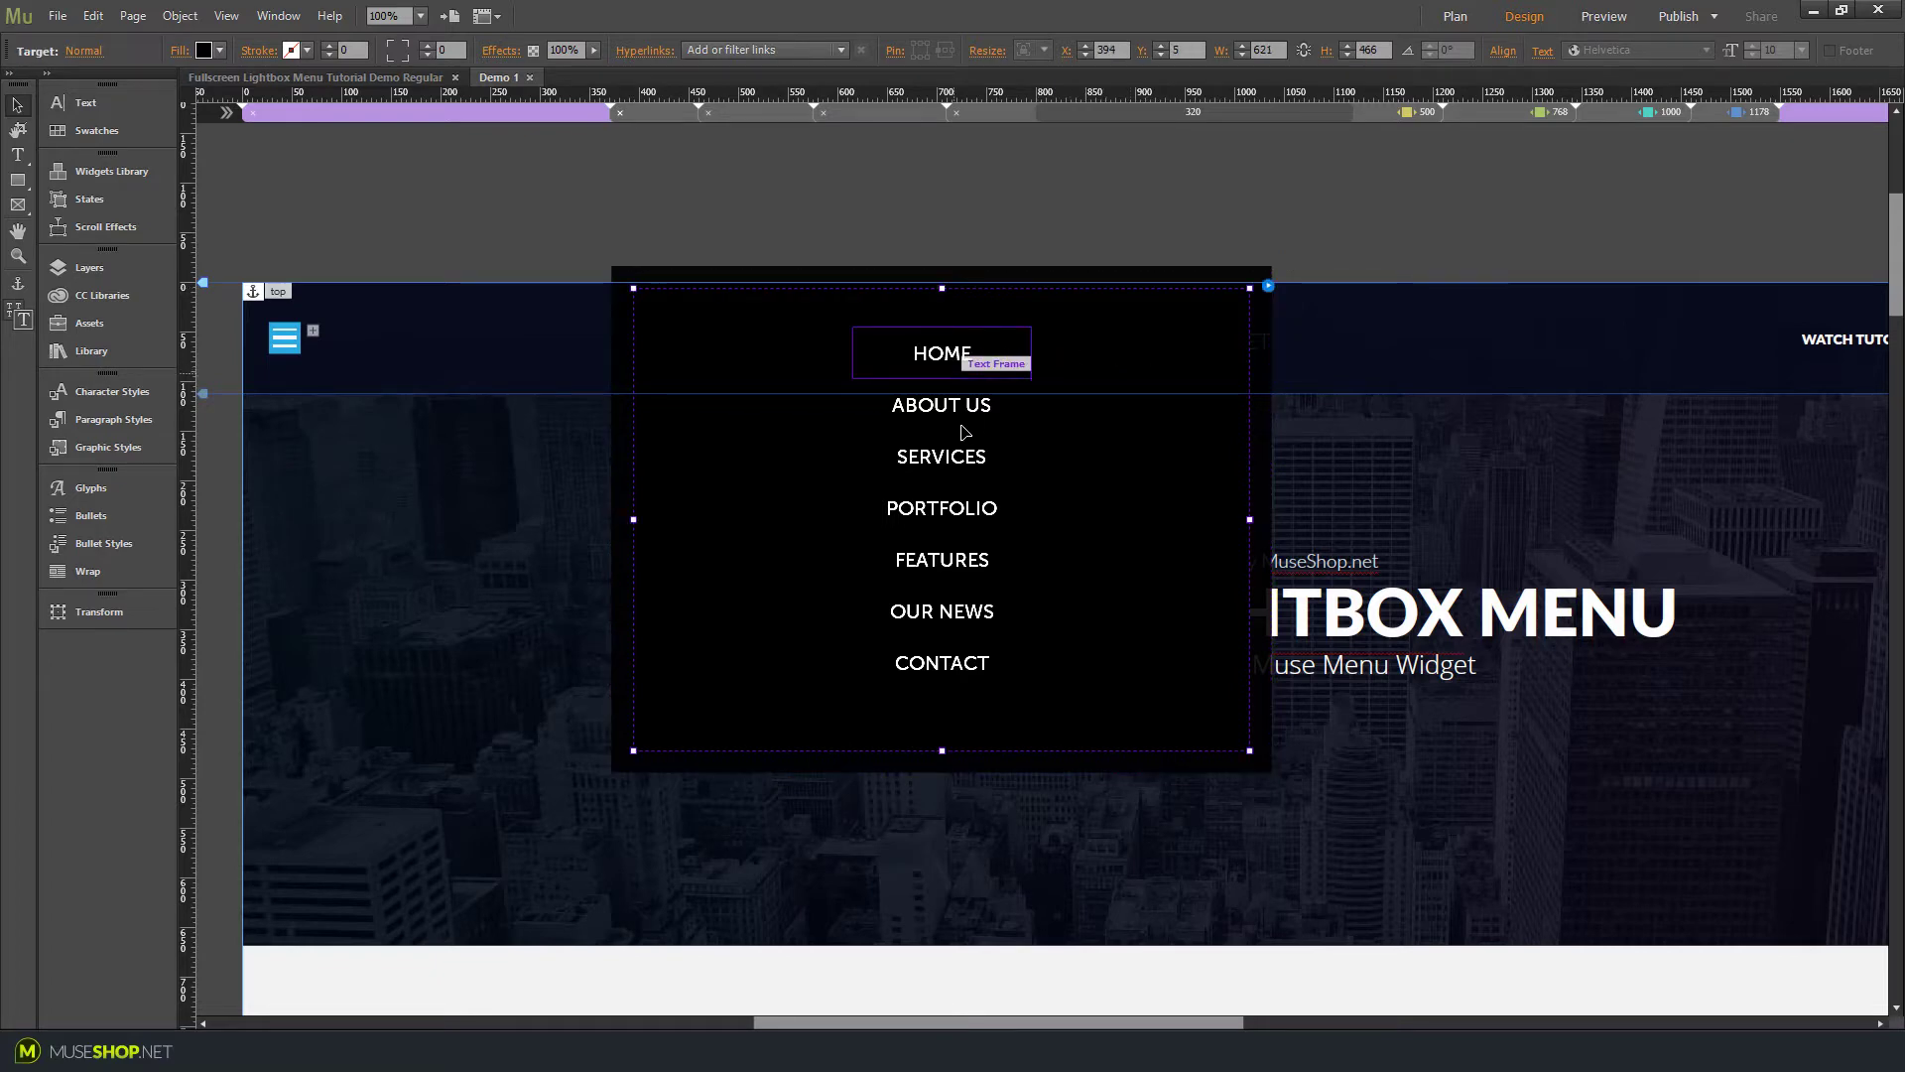
{"action": "left_click", "coordinate": [970, 456]}
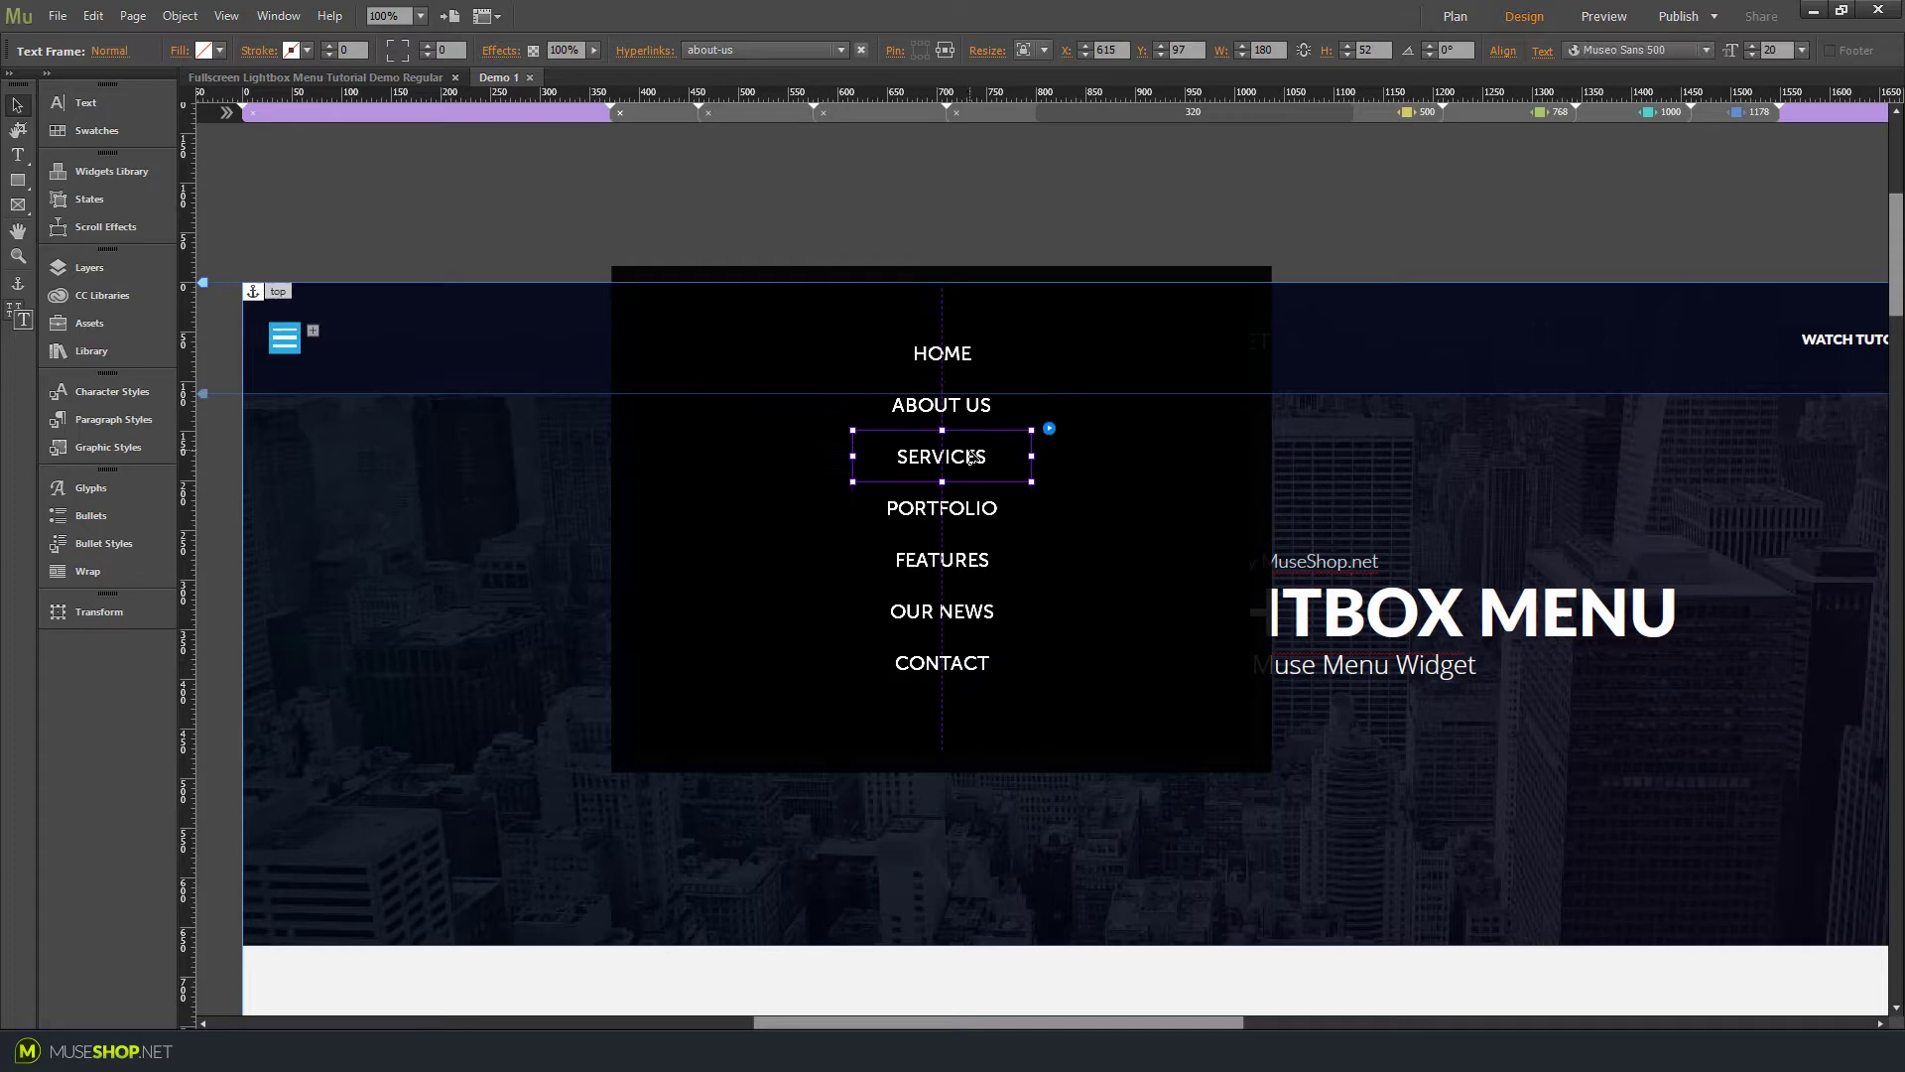
{"action": "left_click", "coordinate": [970, 509]}
{"action": "left_click", "coordinate": [970, 561]}
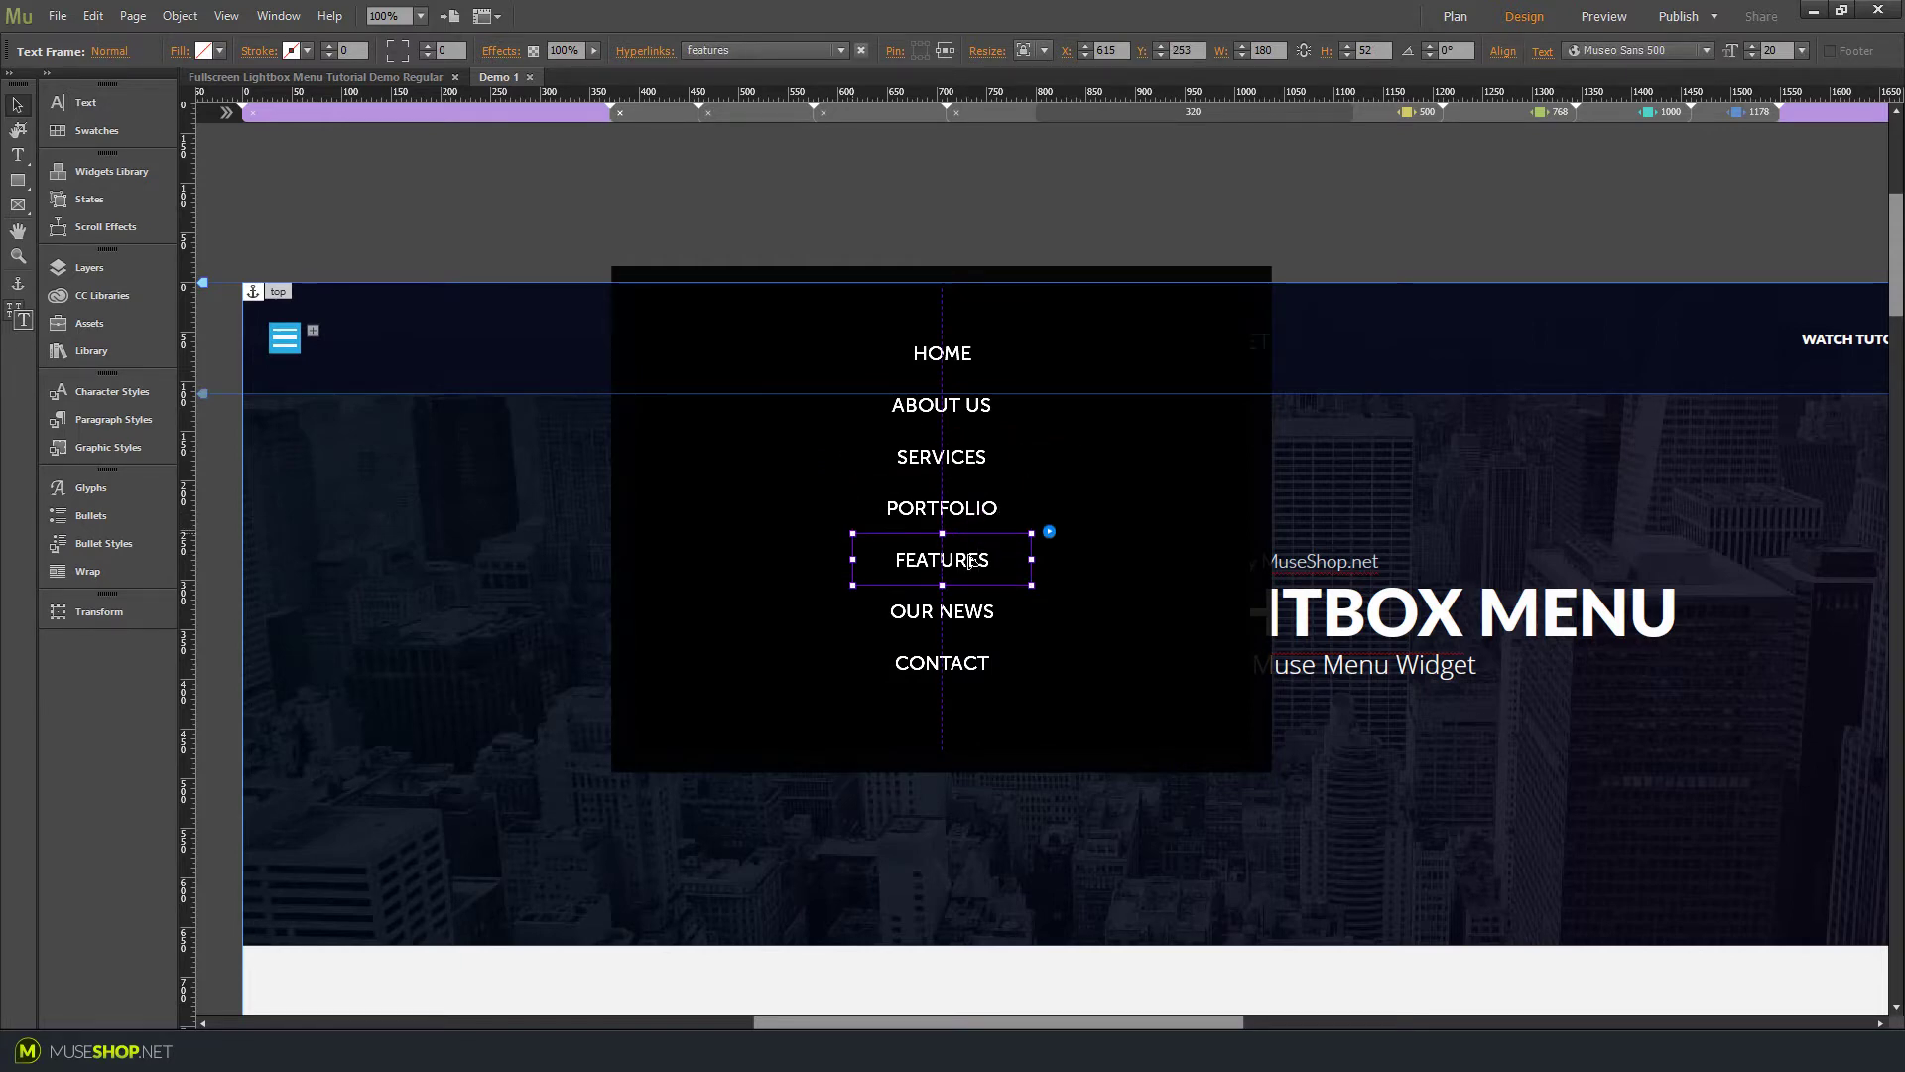
{"action": "left_click", "coordinate": [1278, 219]}
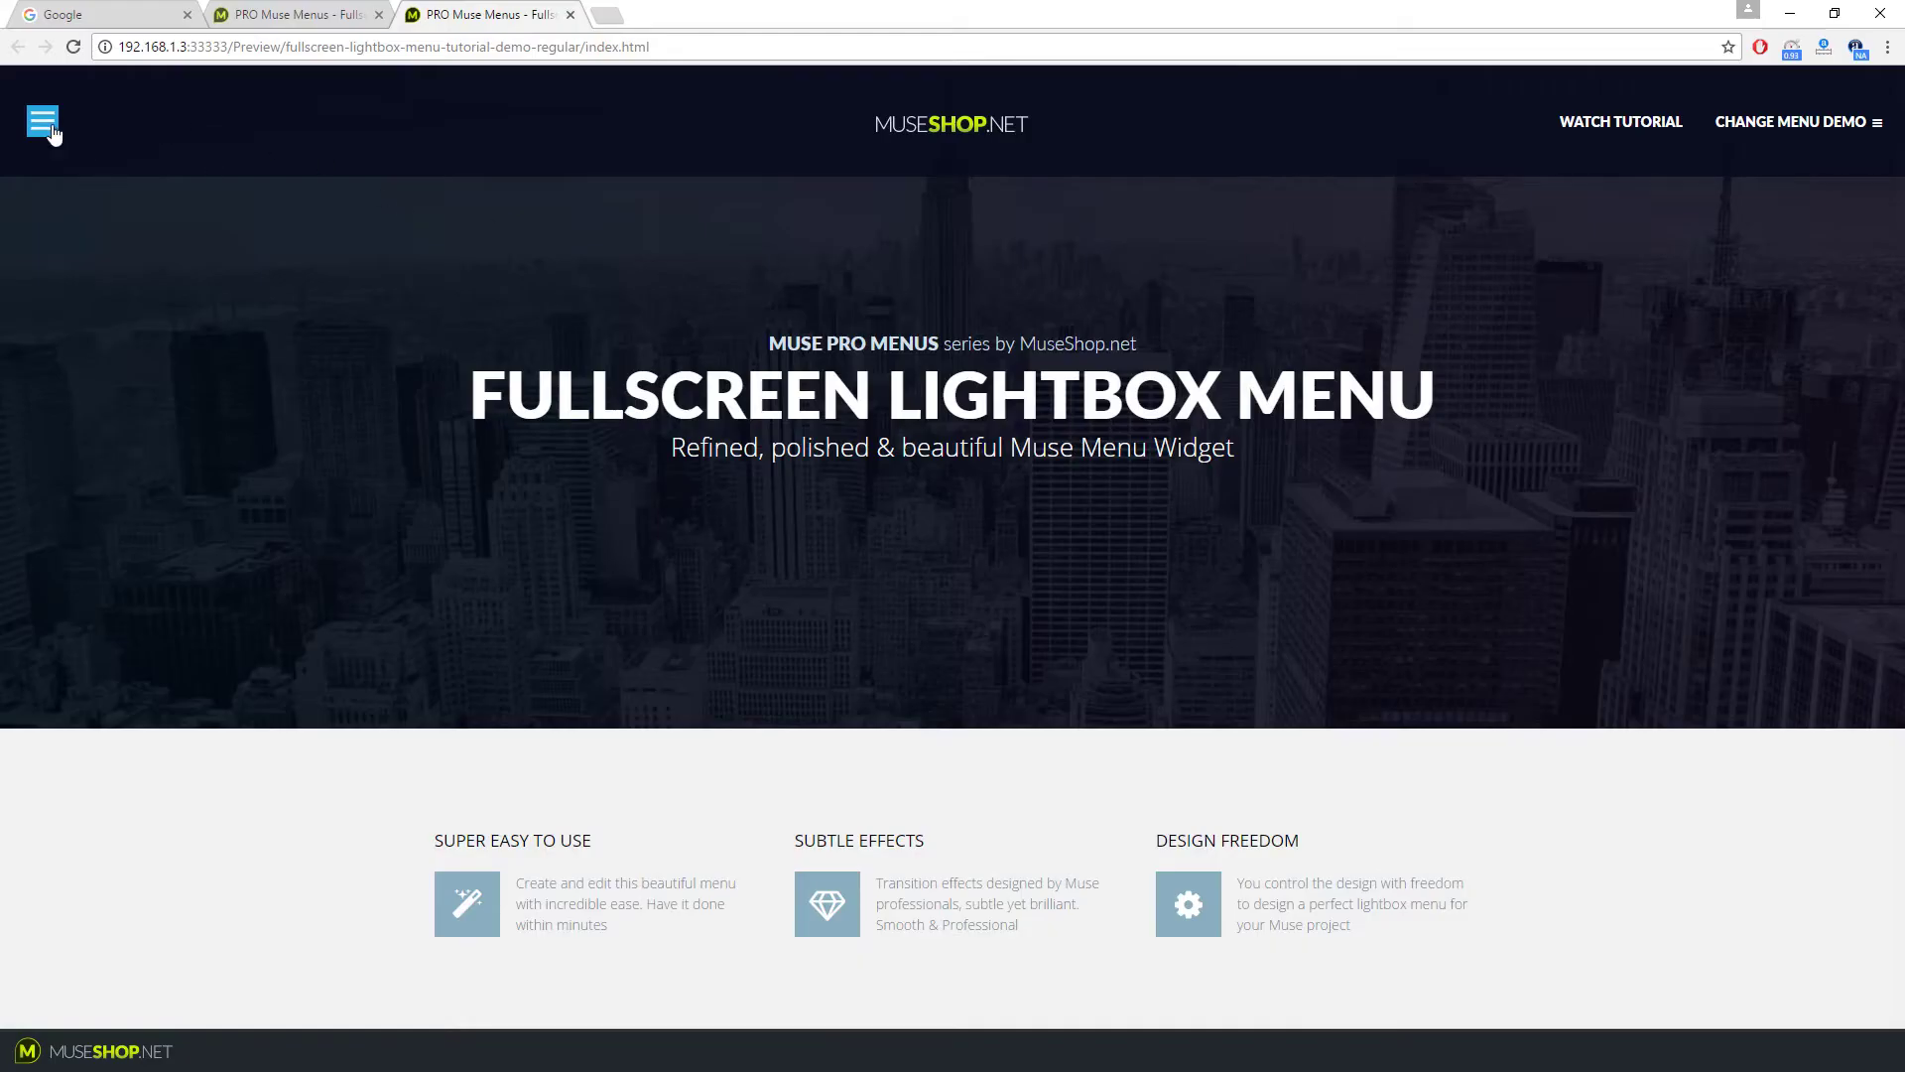
Use the preview's menu to reach About Us and Portfolio, then open the demo2 tab's menu
{"action": "left_click", "coordinate": [43, 125]}
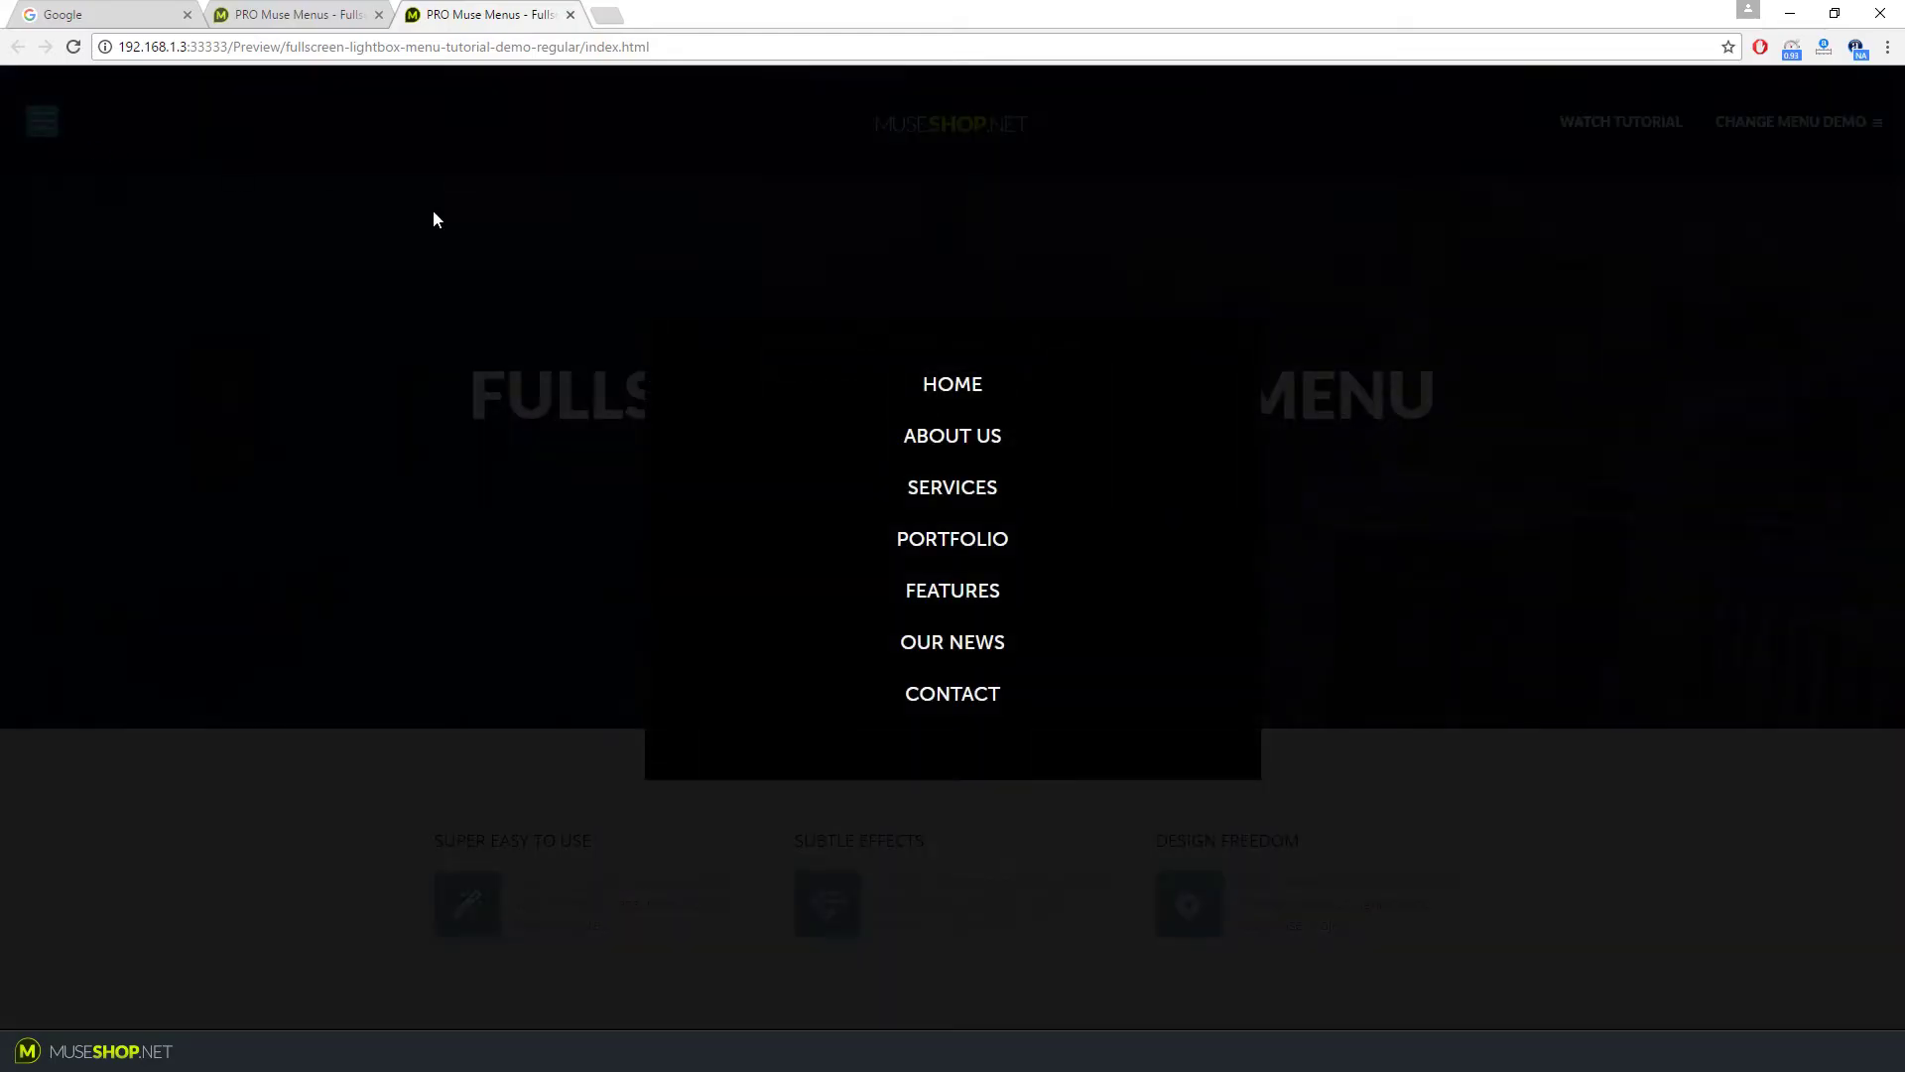
{"action": "left_click", "coordinate": [985, 446]}
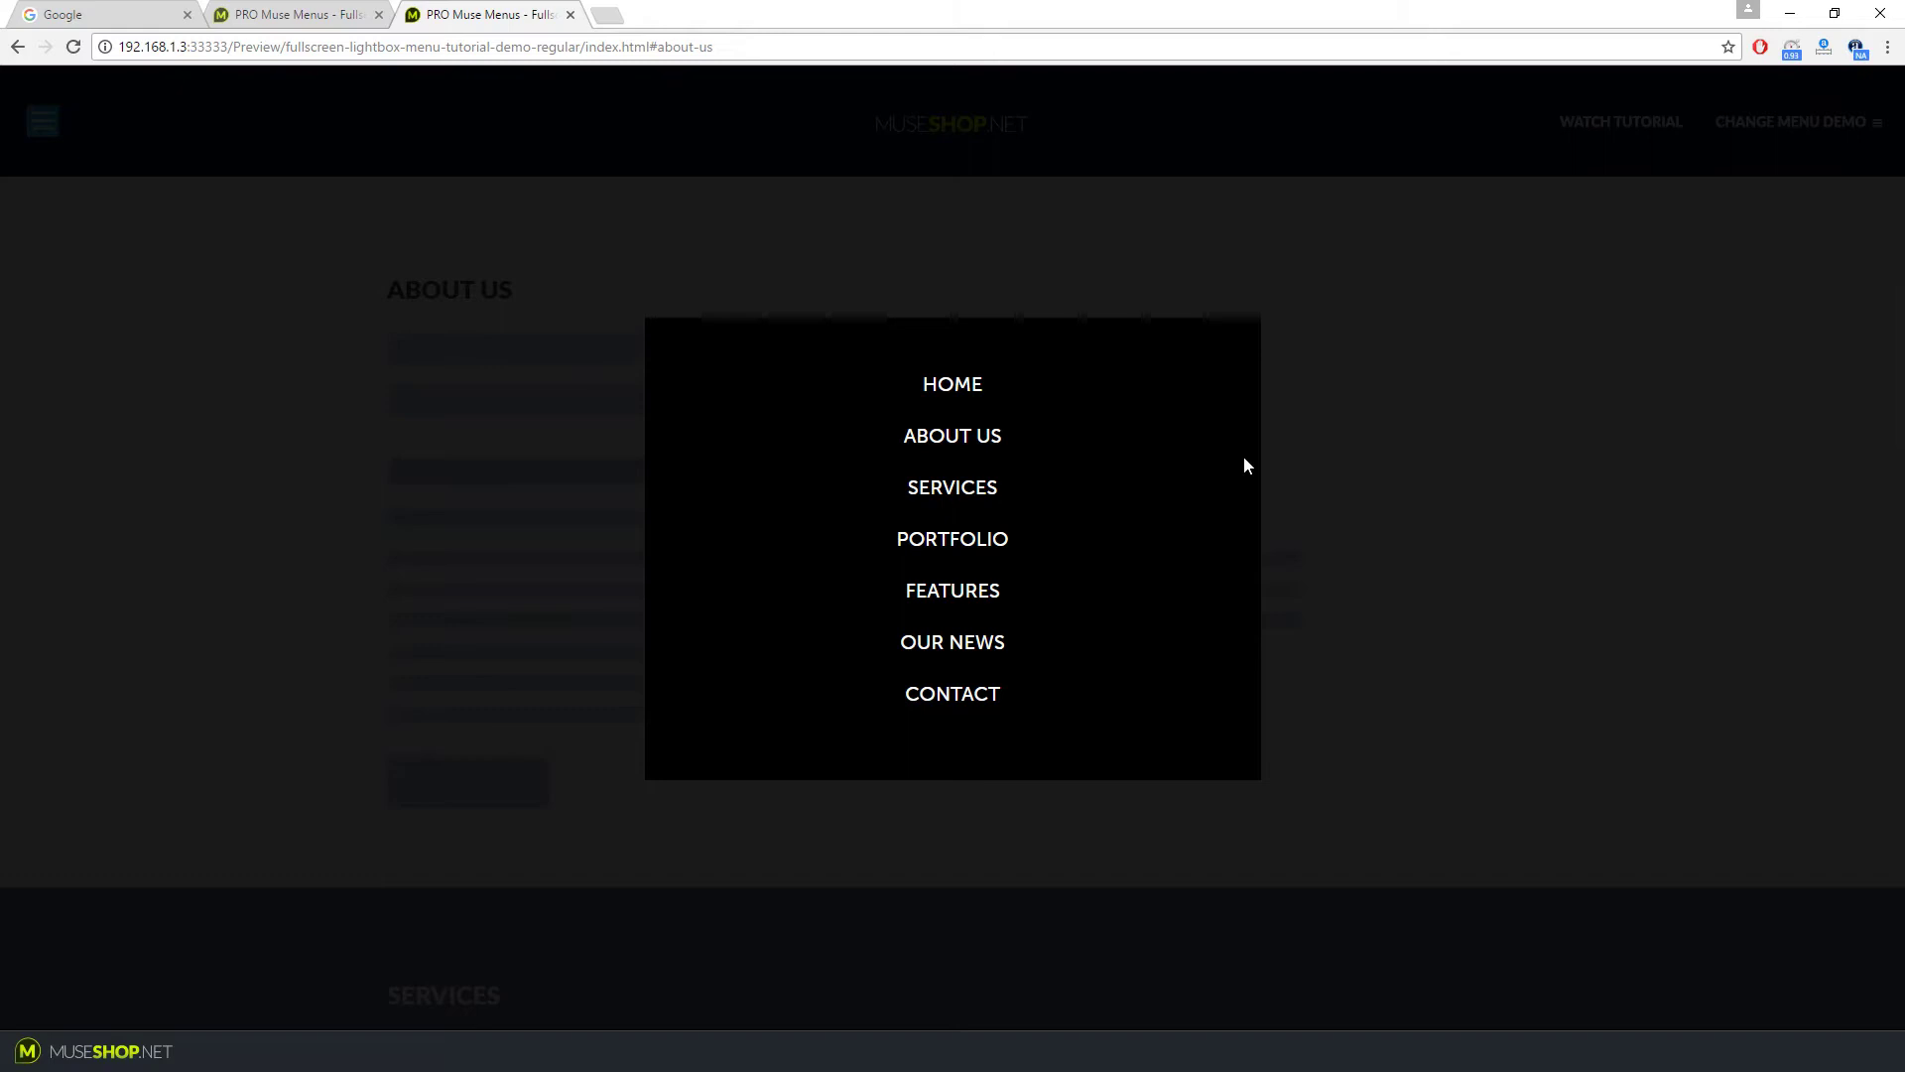
{"action": "left_click", "coordinate": [982, 539]}
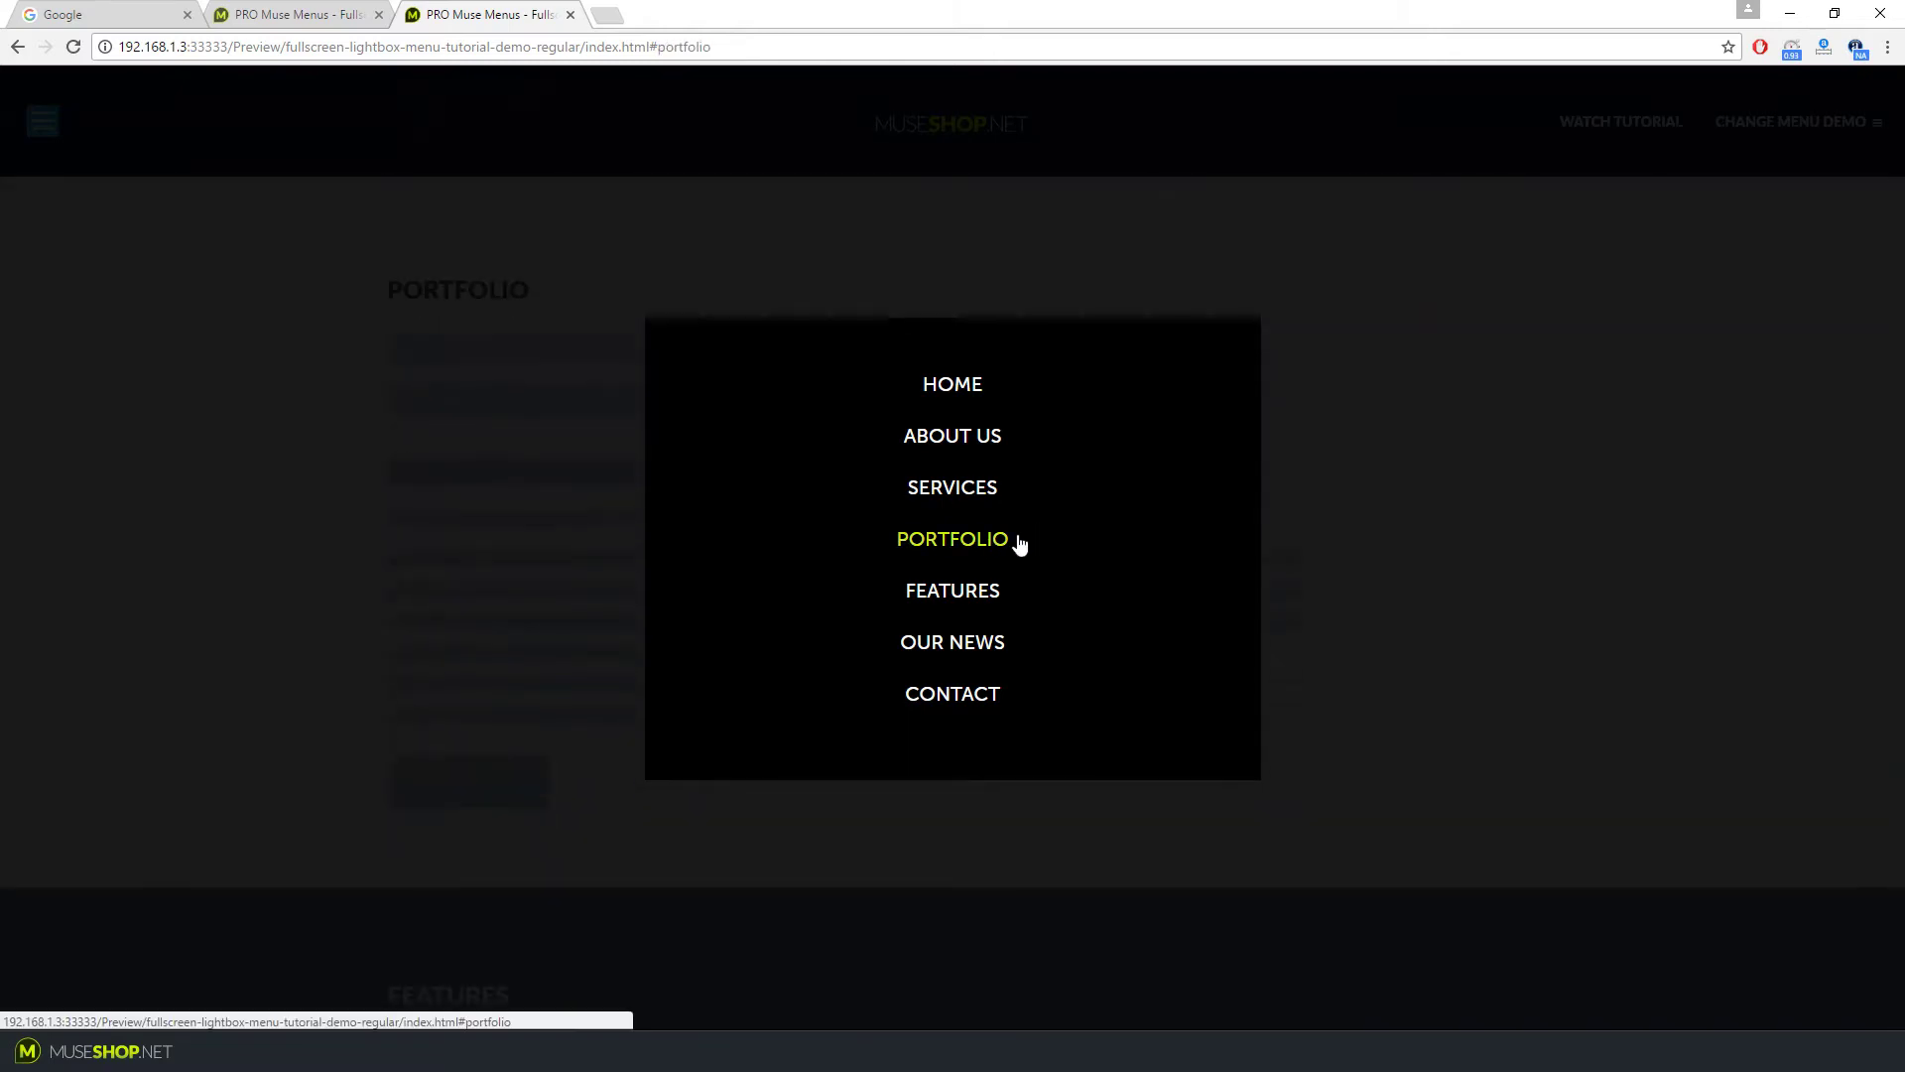
{"action": "left_click", "coordinate": [287, 14]}
{"action": "left_click", "coordinate": [37, 126]}
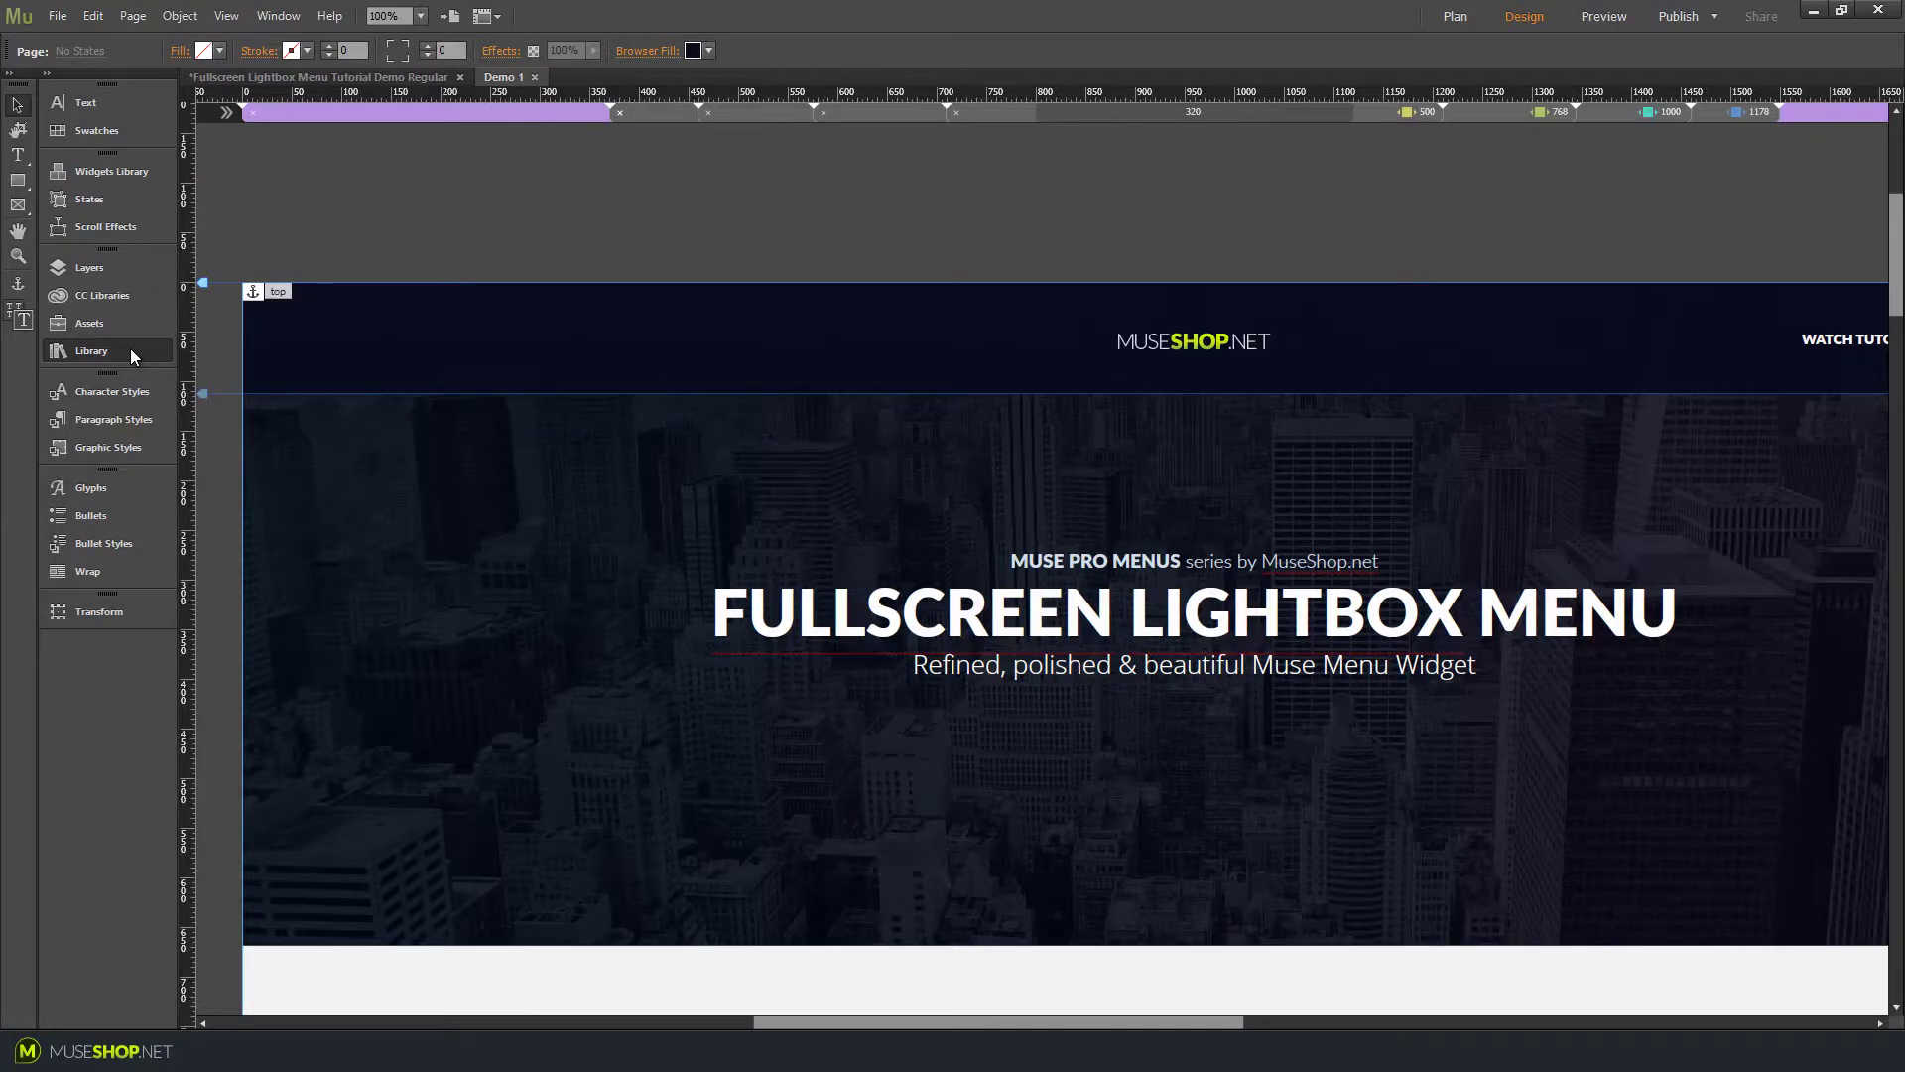
Place the Fullscreen Lightbox Menu widget from the Library and inspect its trigger and HOME item
{"action": "left_click", "coordinate": [131, 351]}
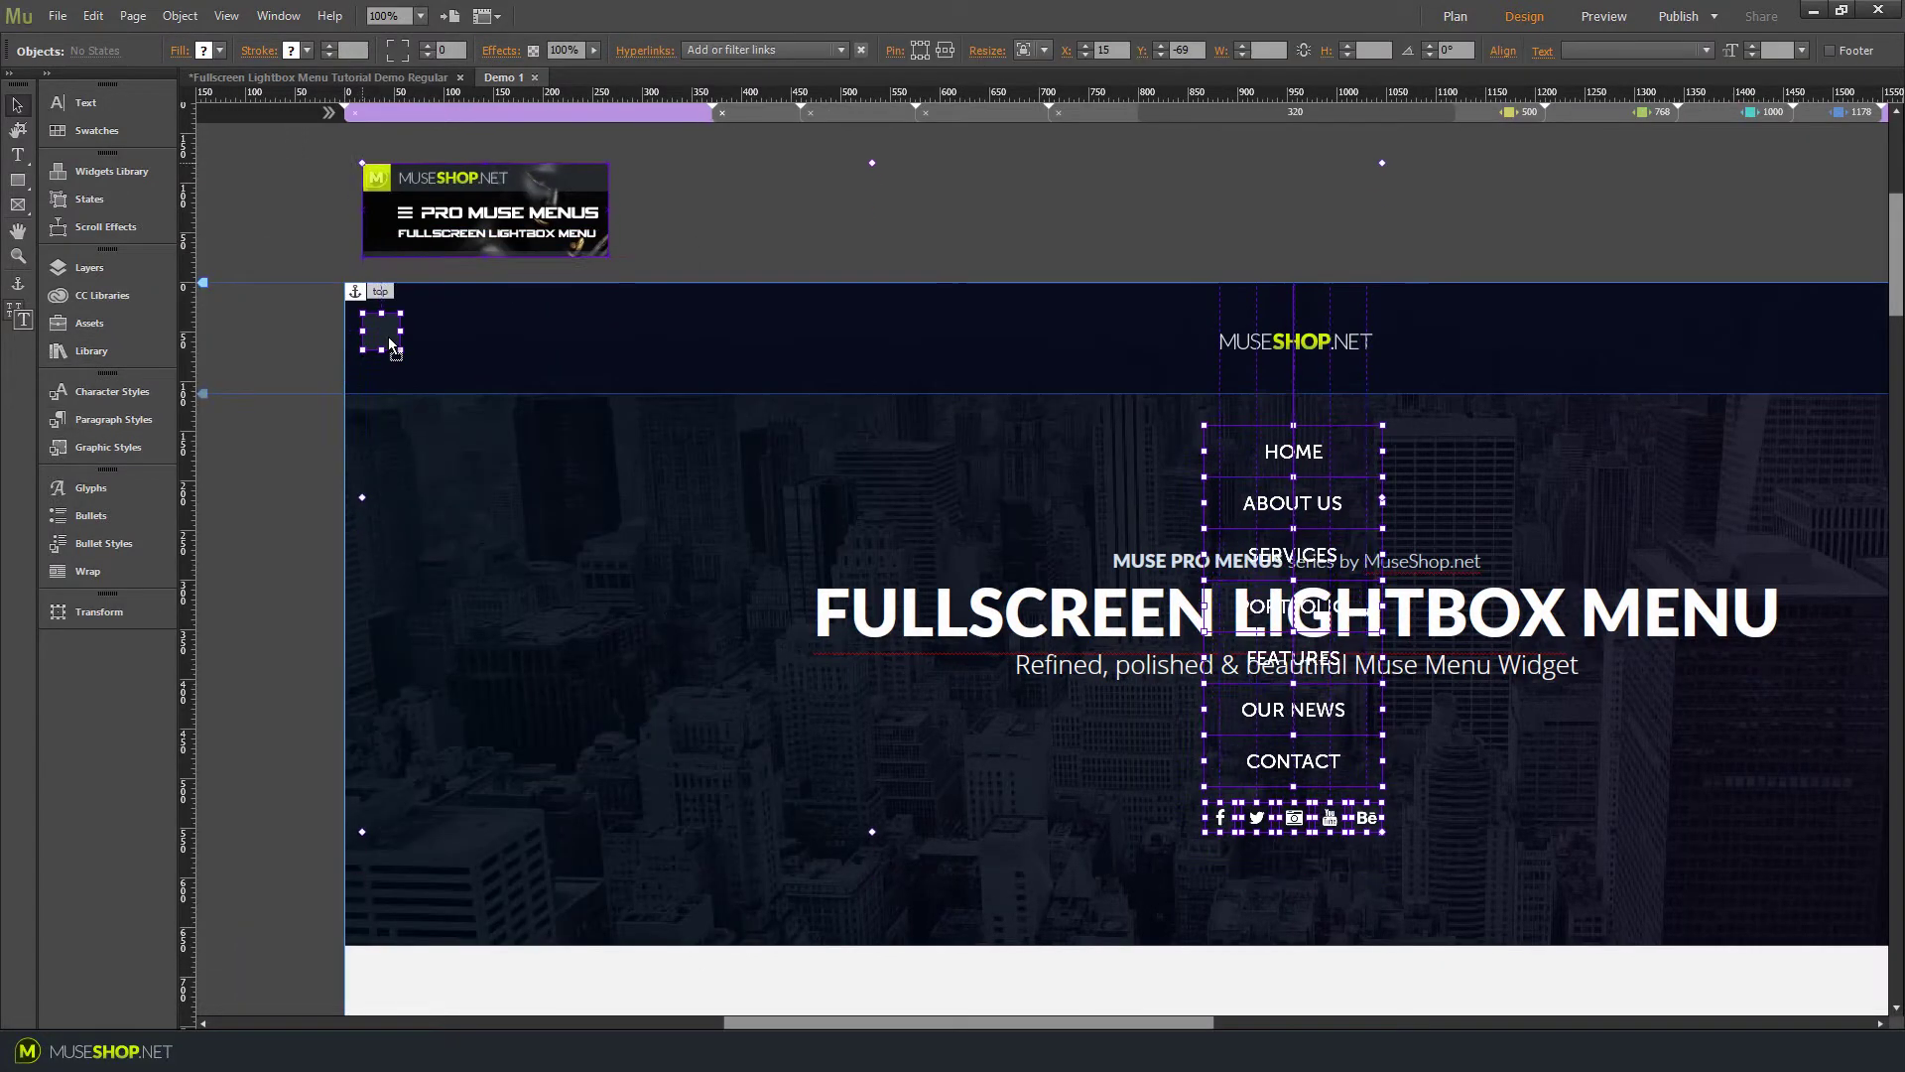
{"action": "key", "text": "Escape"}
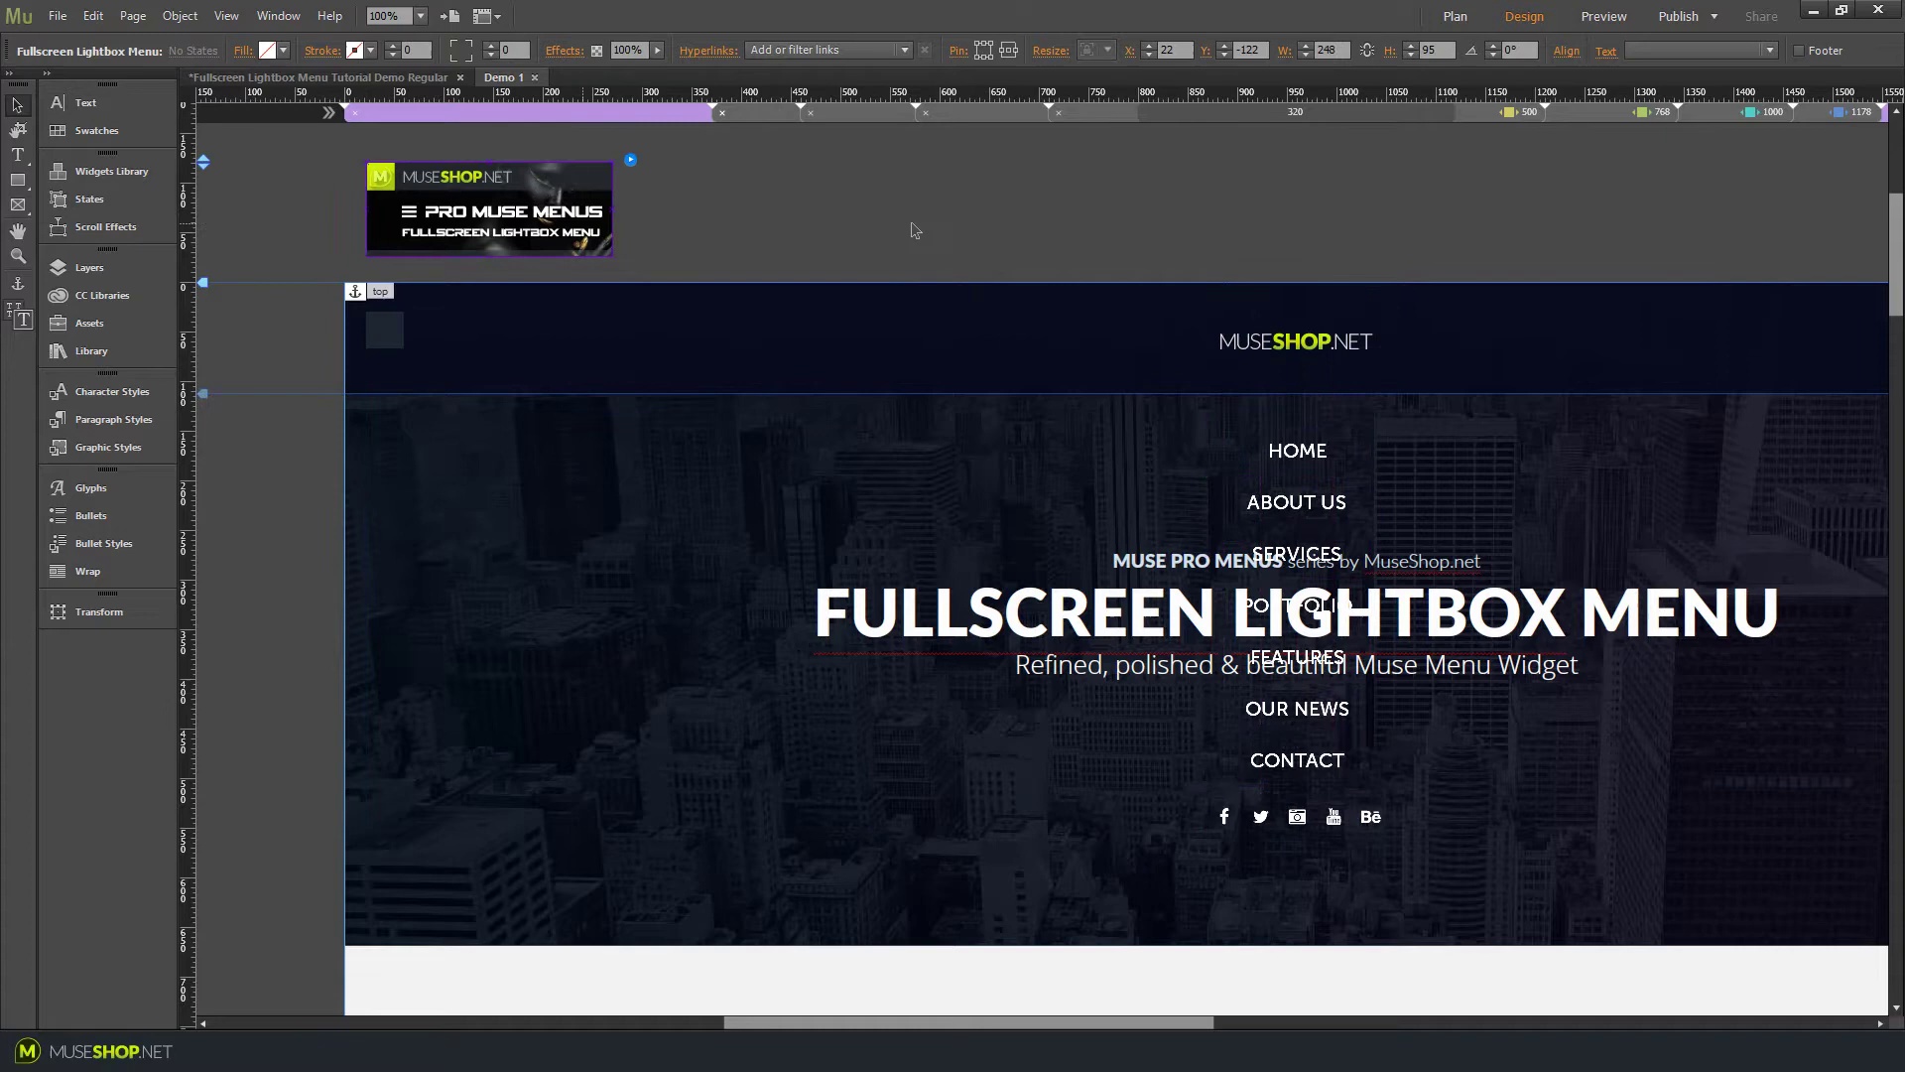
{"action": "left_click", "coordinate": [389, 331]}
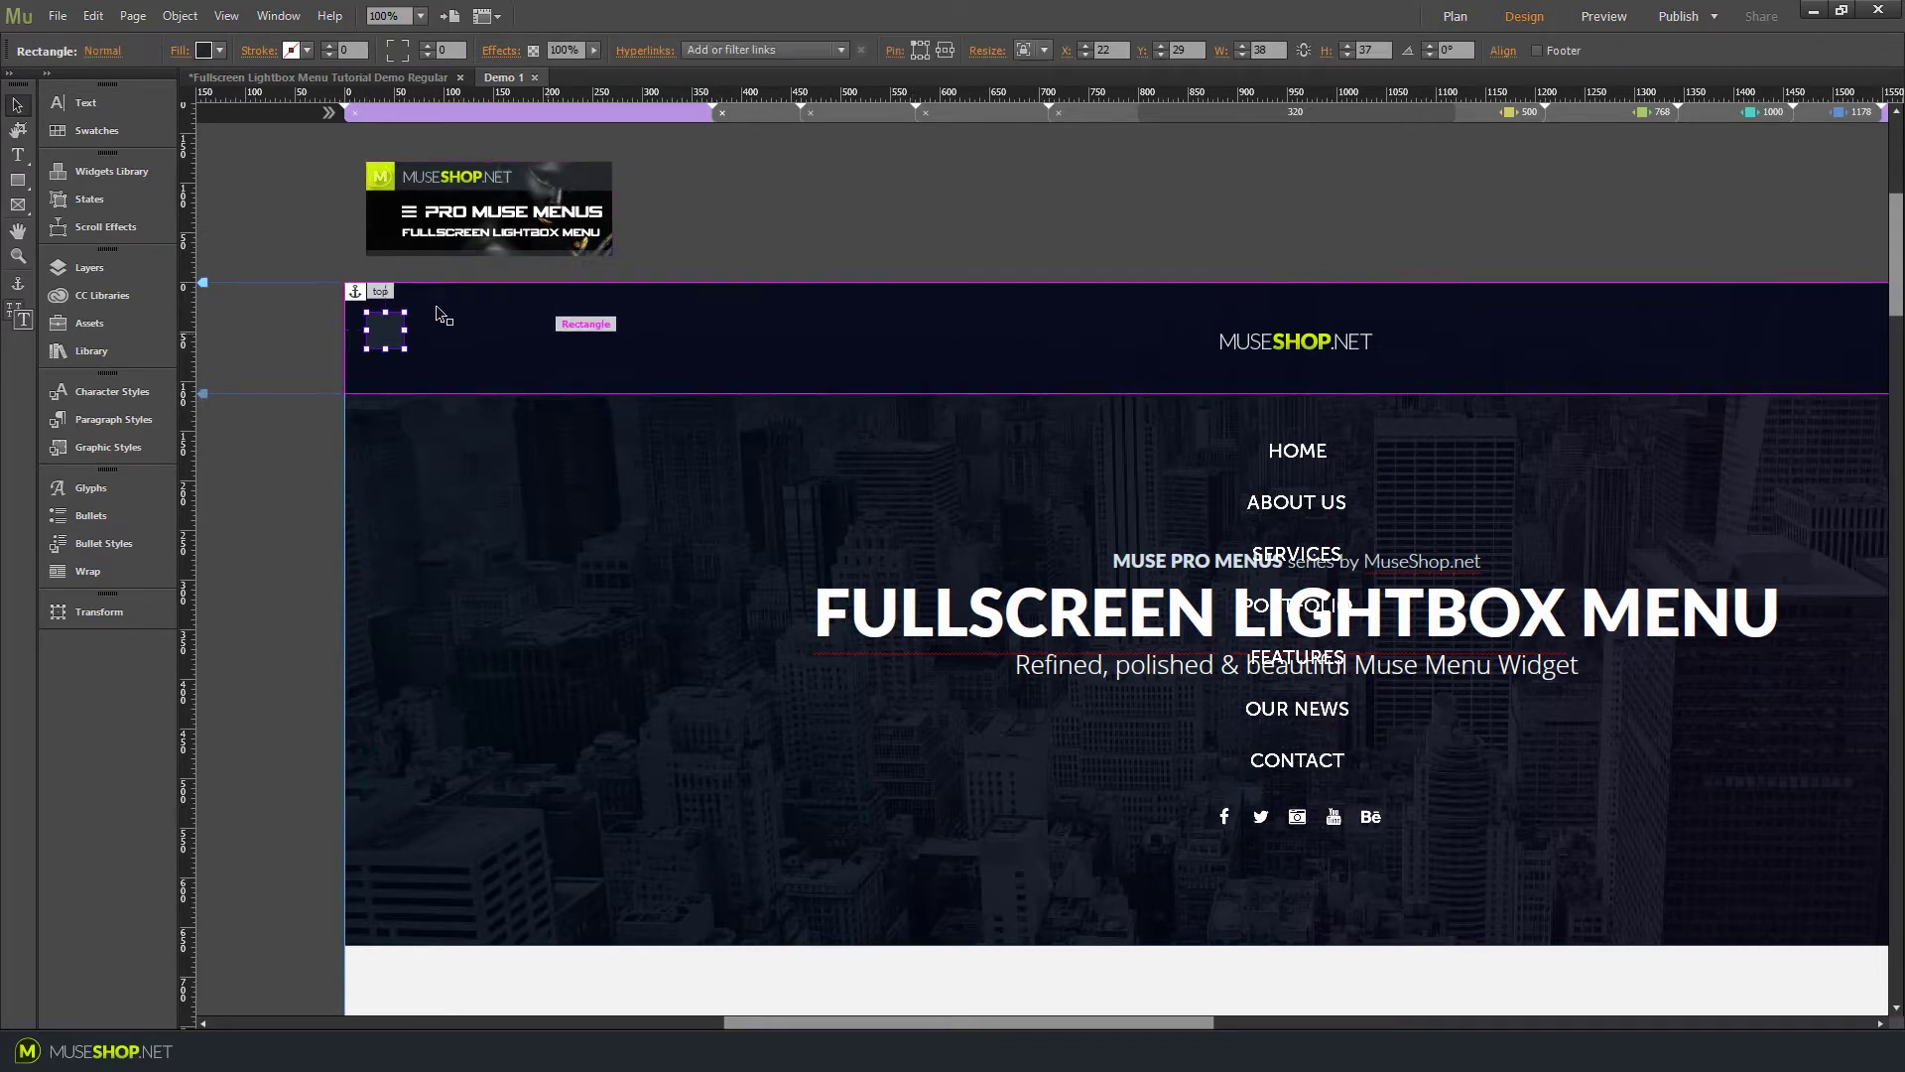
{"action": "left_click", "coordinate": [1310, 453]}
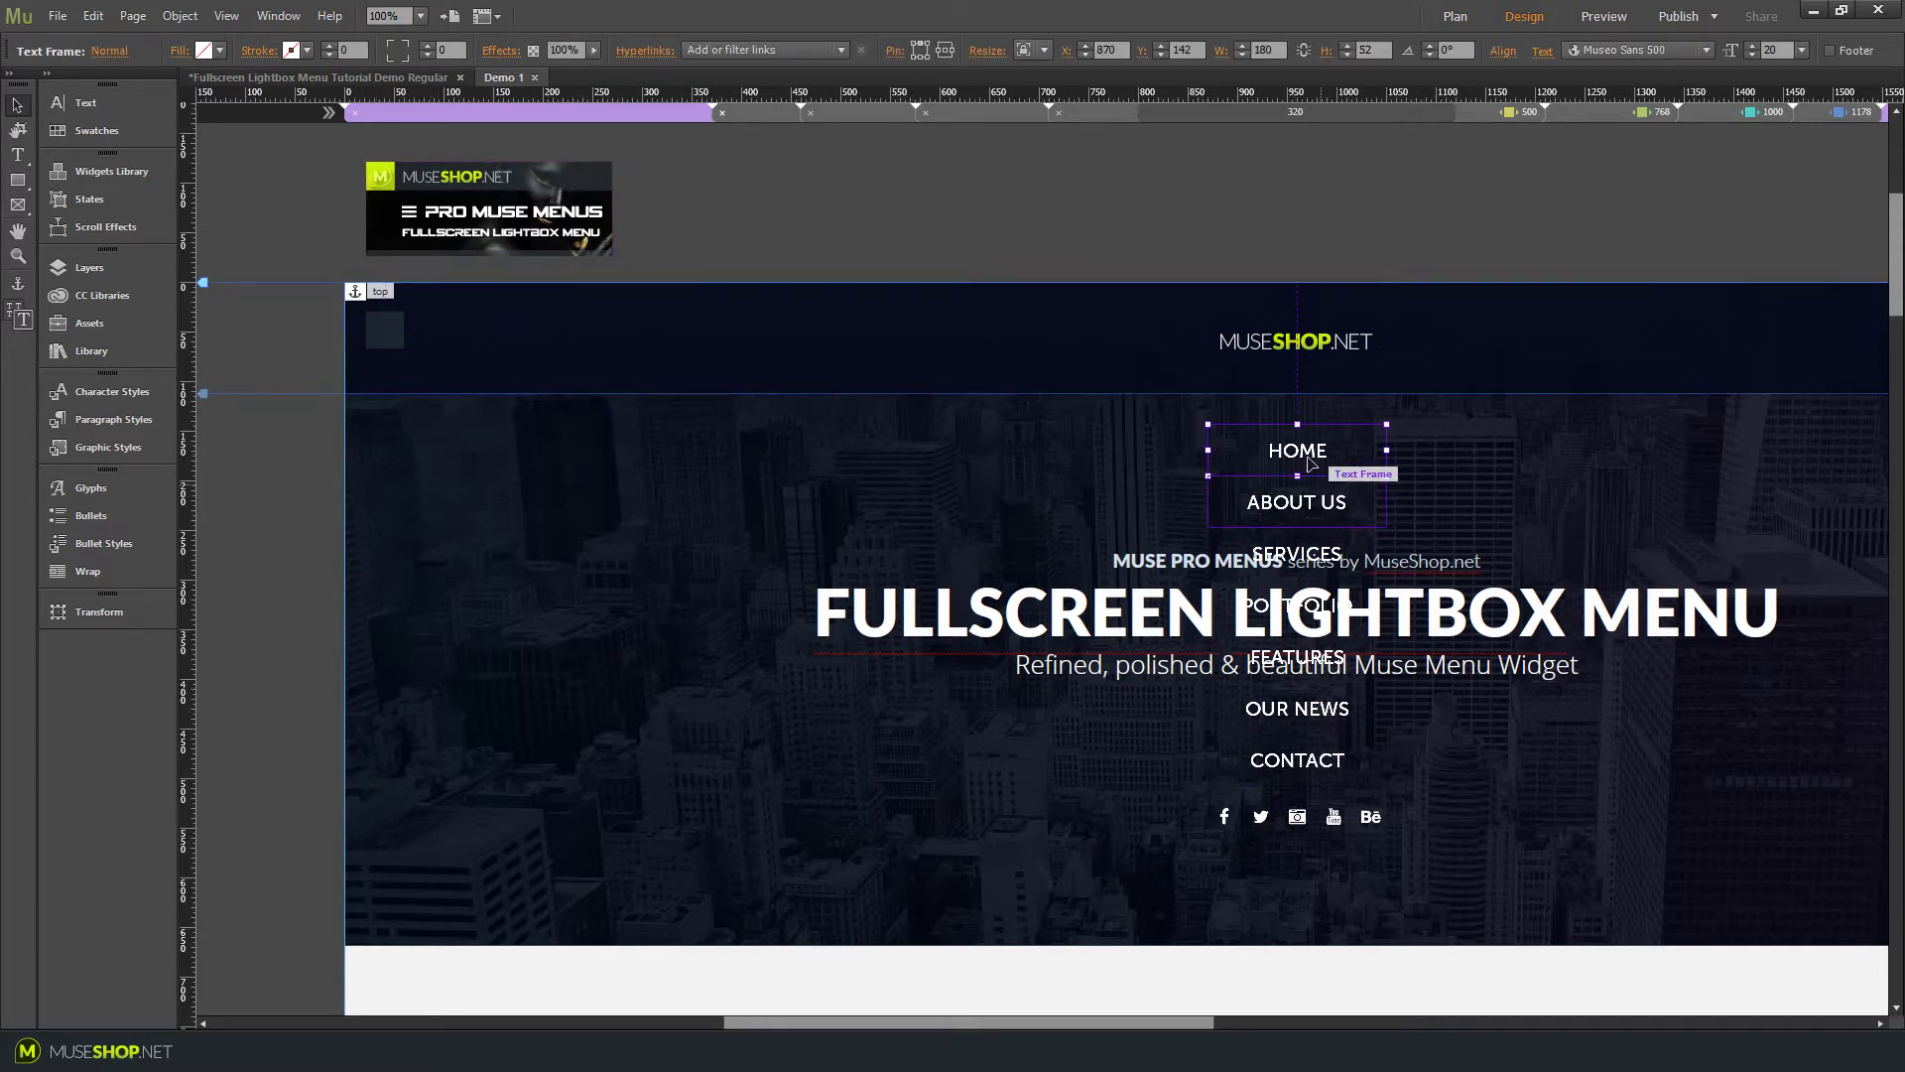
{"action": "left_click", "coordinate": [1236, 196]}
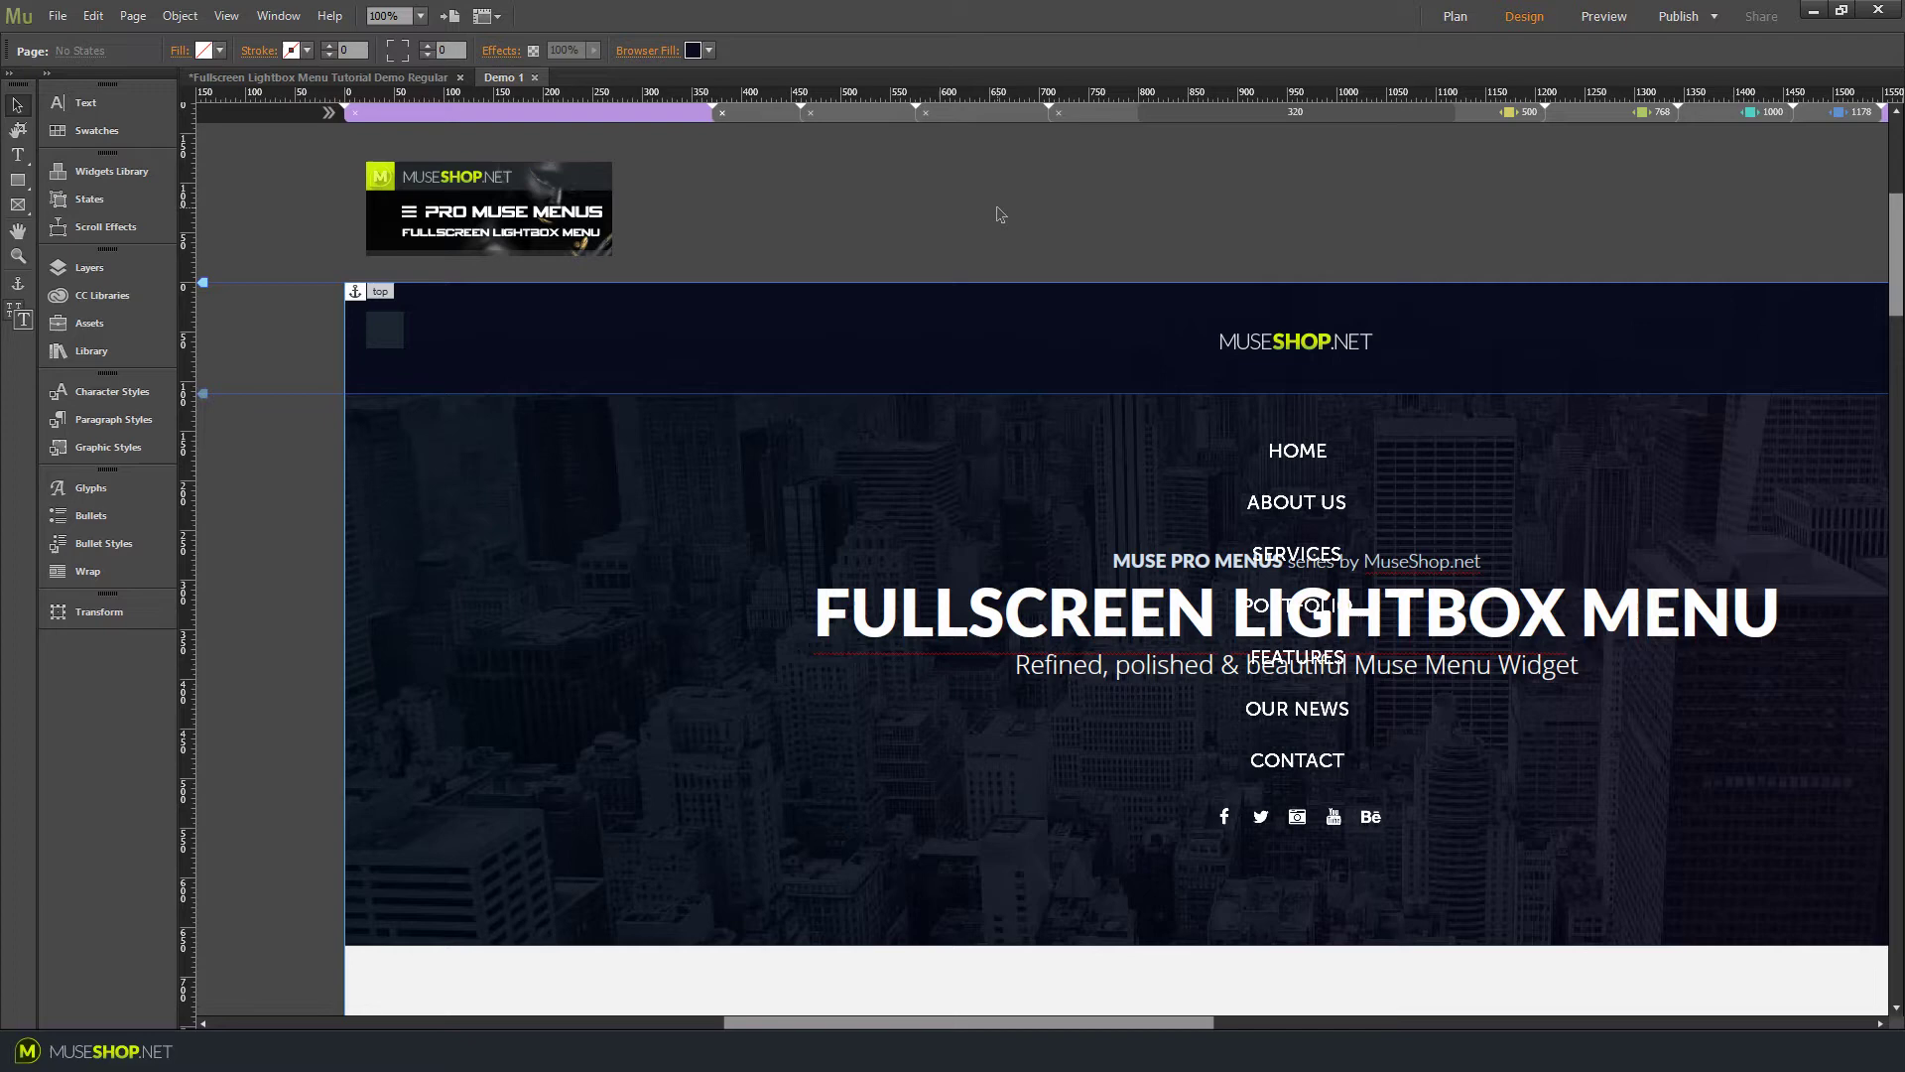
Select all page objects and expand the Master Menu layer in the Layers panel
{"action": "key", "text": "ctrl+a"}
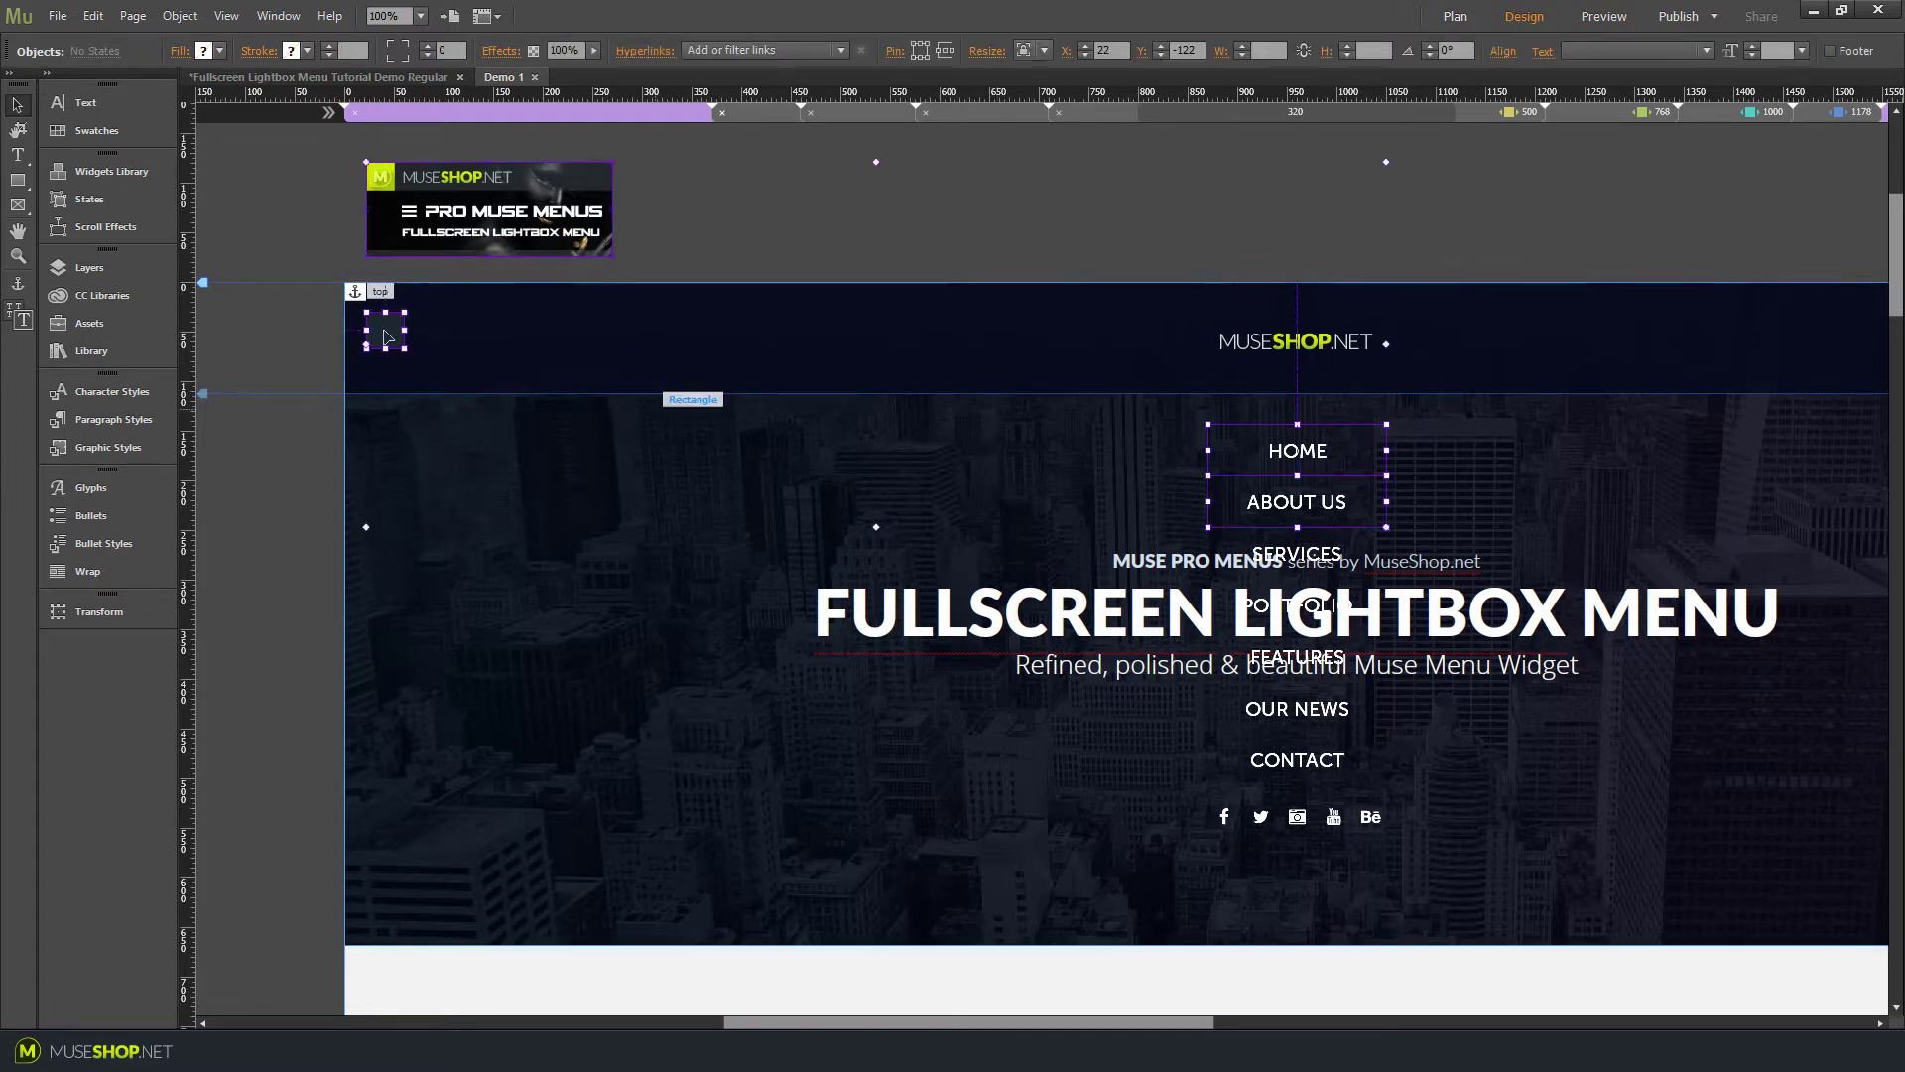
{"action": "left_click", "coordinate": [88, 267]}
{"action": "left_click", "coordinate": [228, 323]}
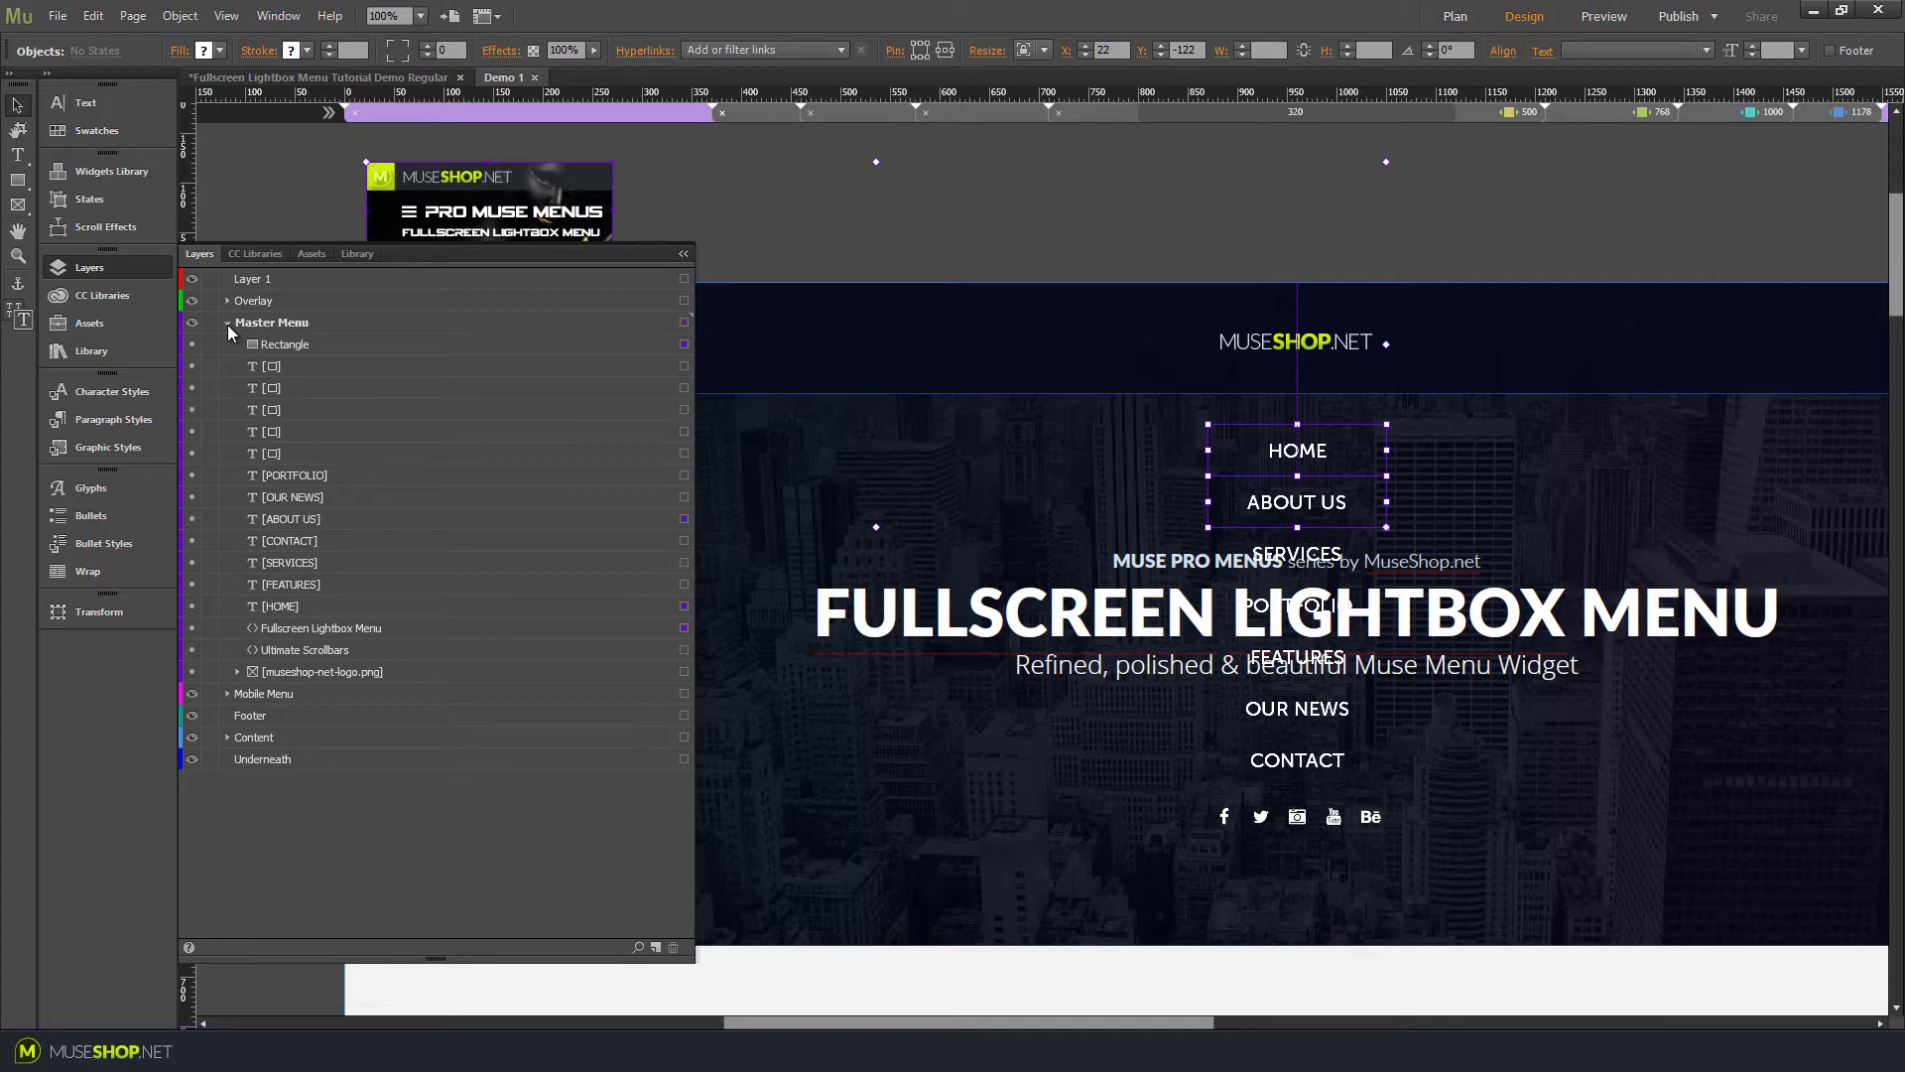
Collapse Master Menu and hide the Content layer's background image and title
{"action": "left_click", "coordinate": [227, 322]}
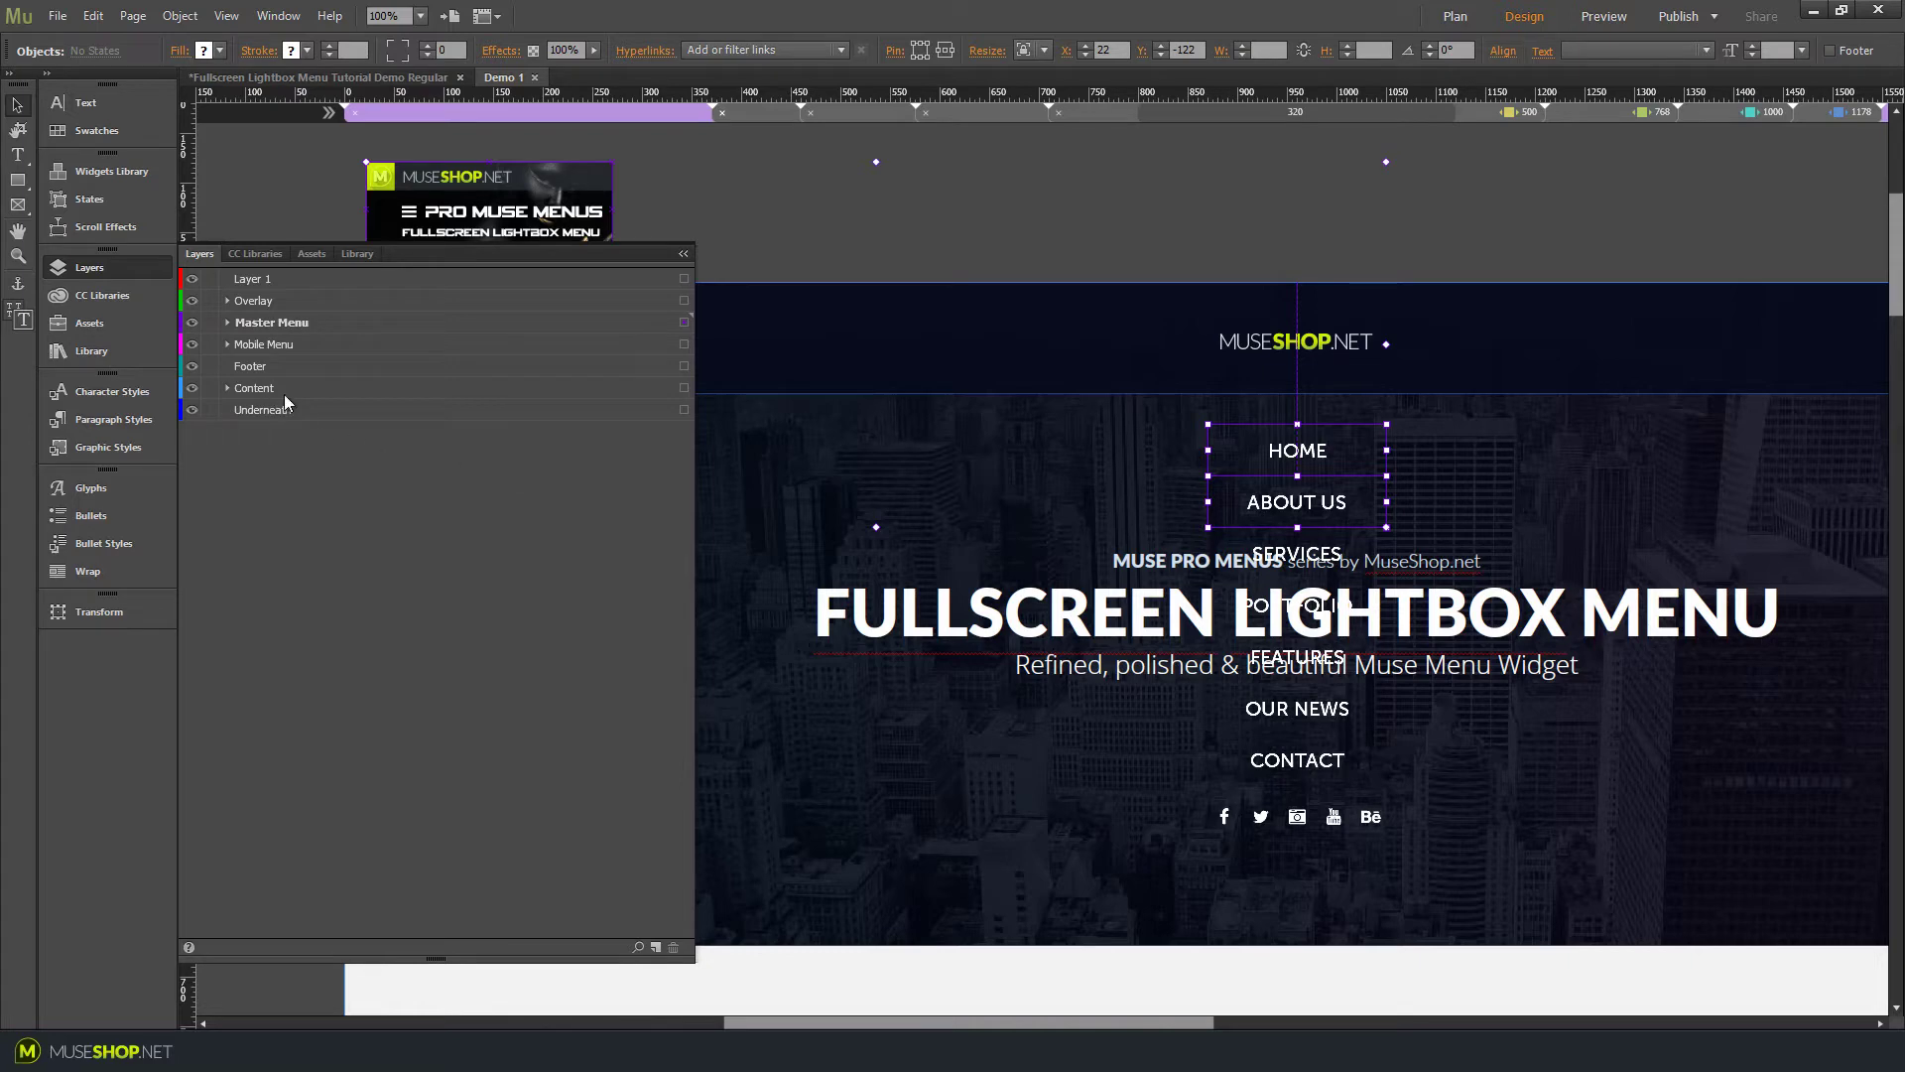
{"action": "left_click", "coordinate": [190, 390]}
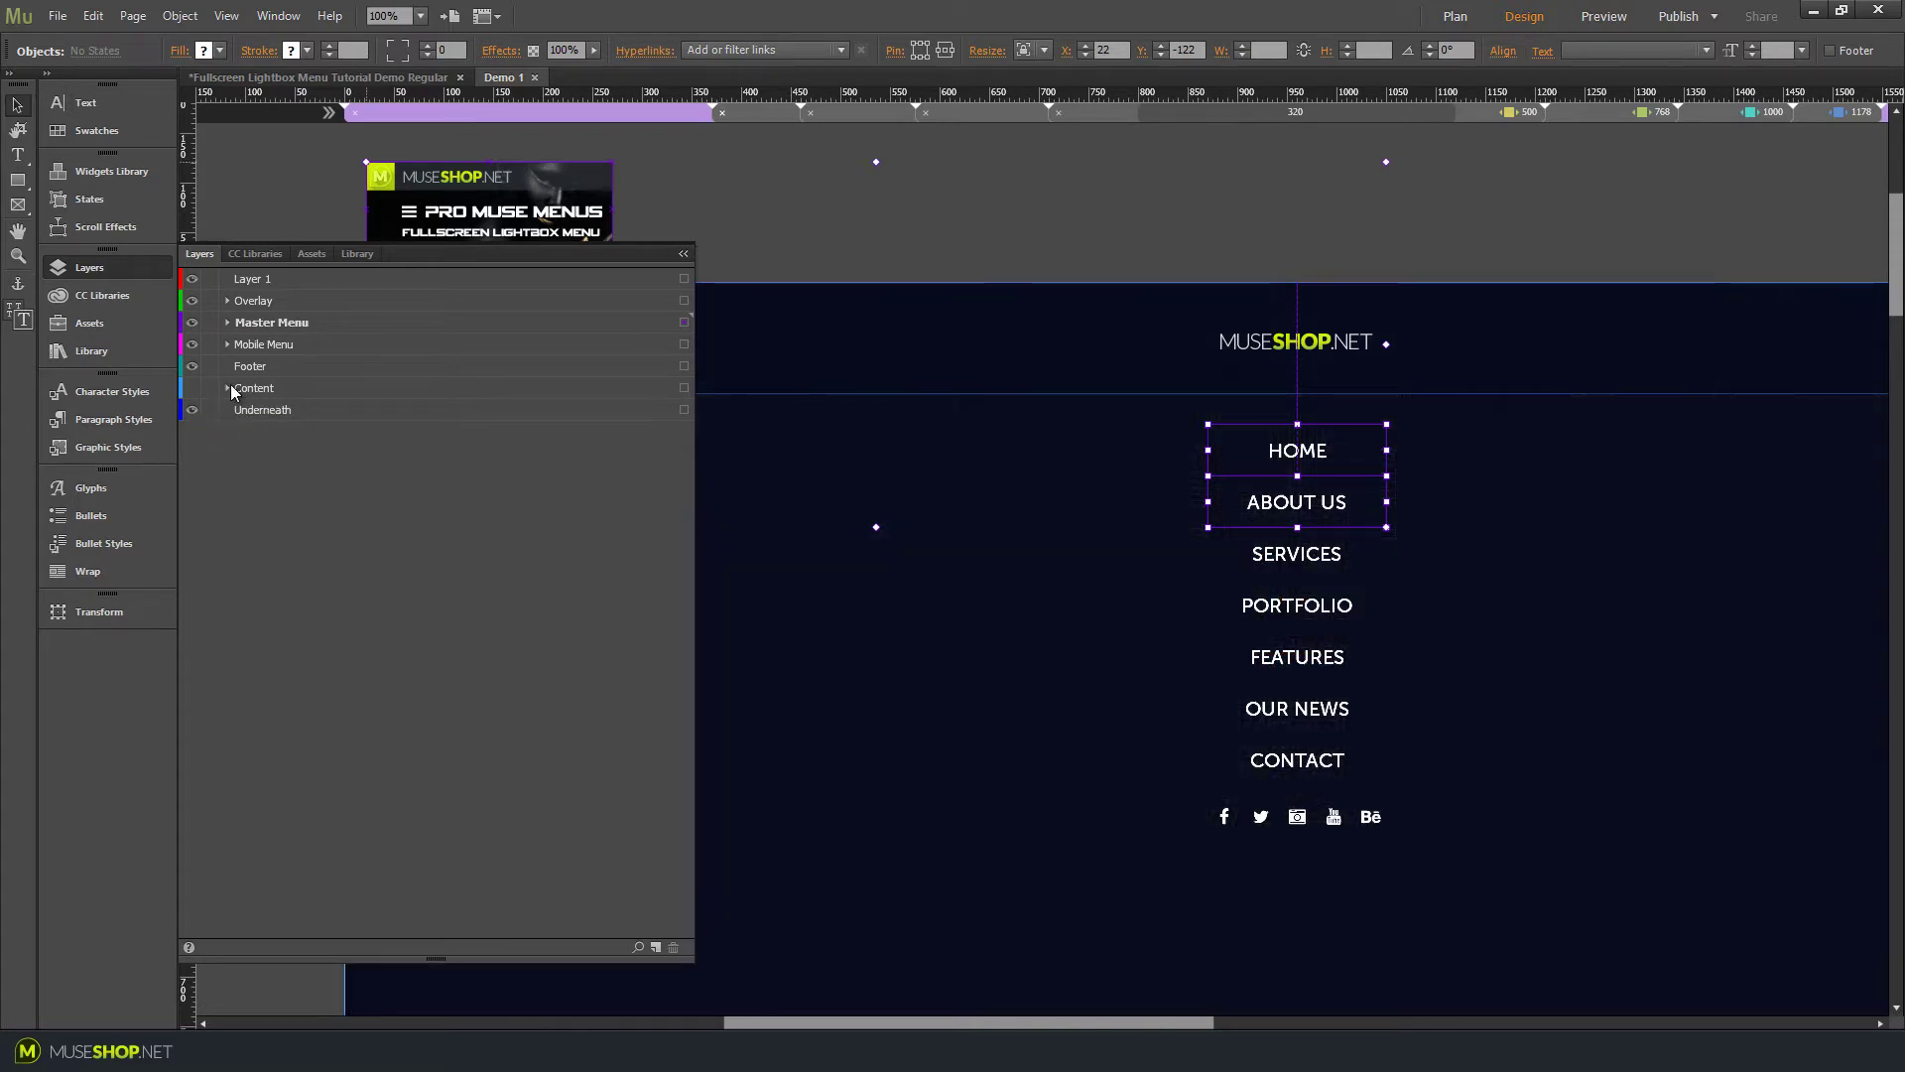
{"action": "left_click", "coordinate": [116, 268]}
{"action": "left_click", "coordinate": [1009, 226]}
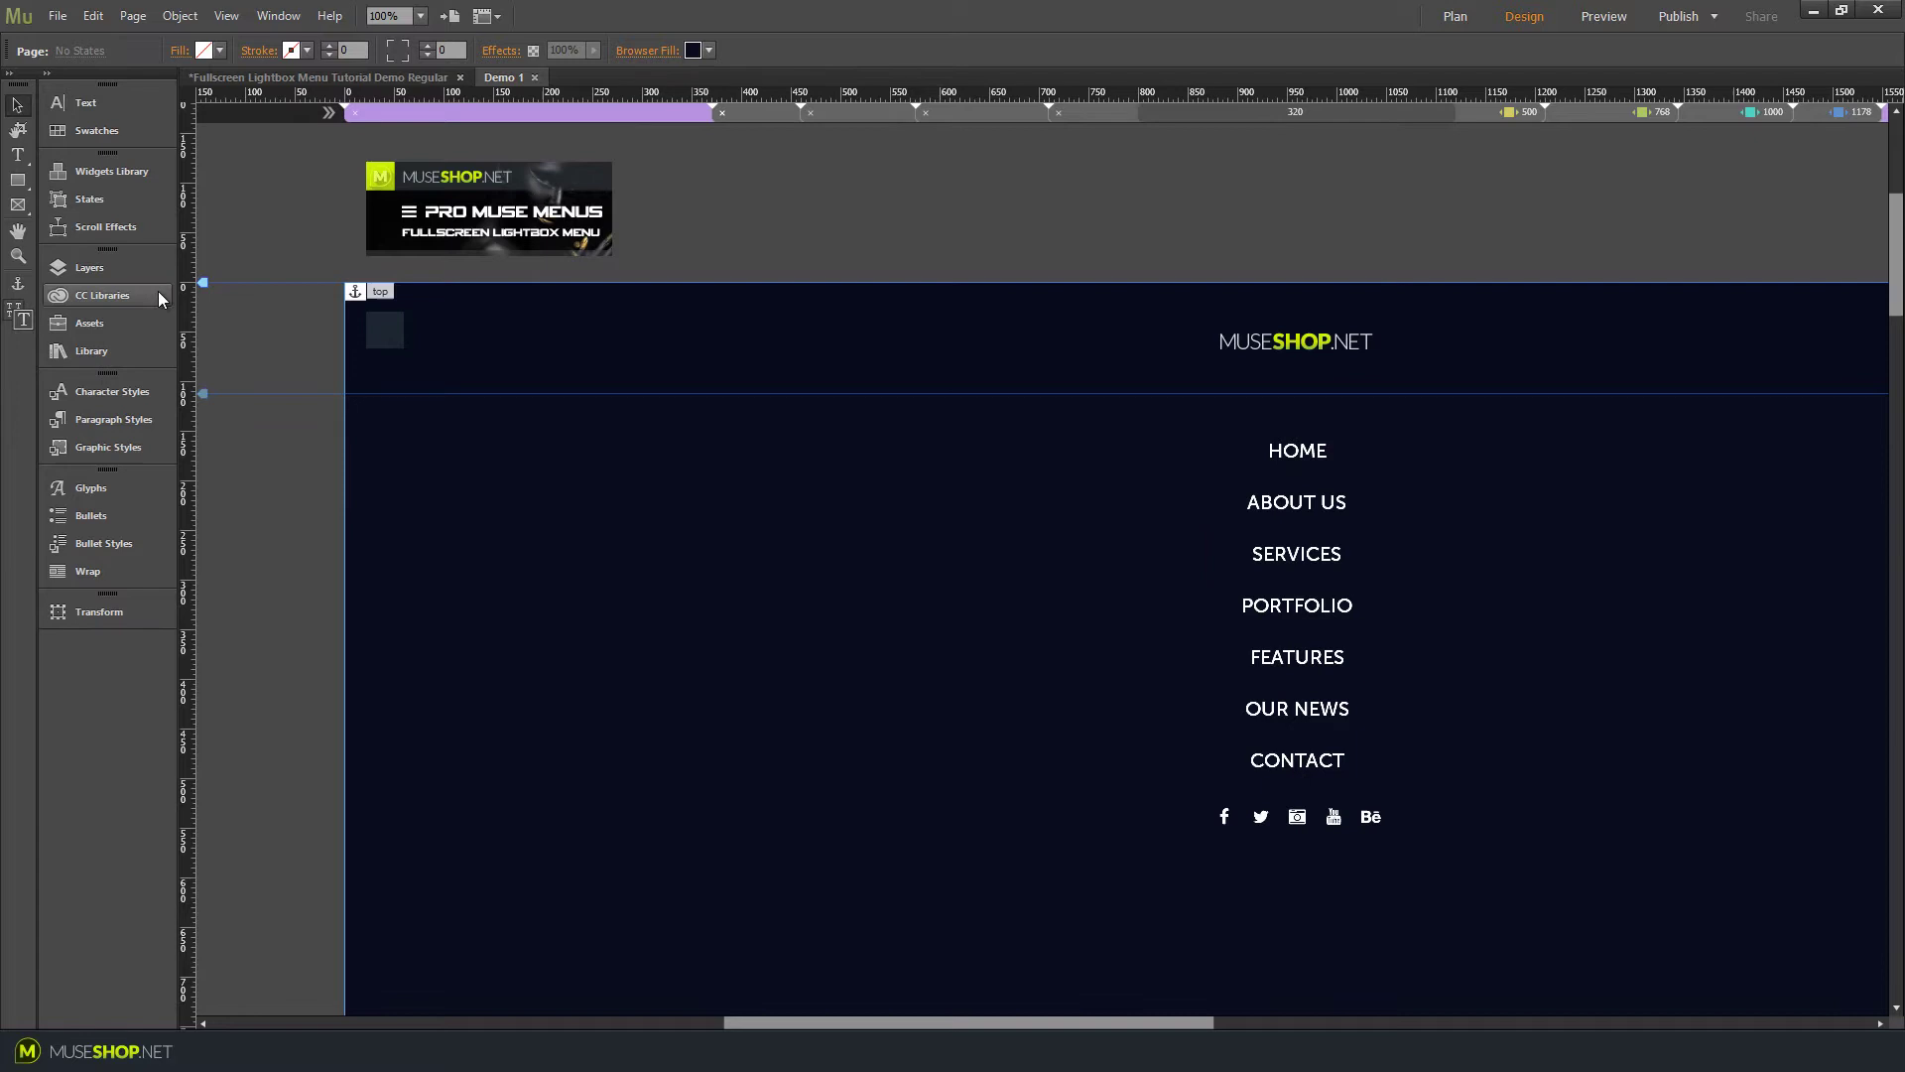
Hide the Master Menu layer, then undo with Ctrl+Z to bring the menu back
{"action": "left_click", "coordinate": [137, 275]}
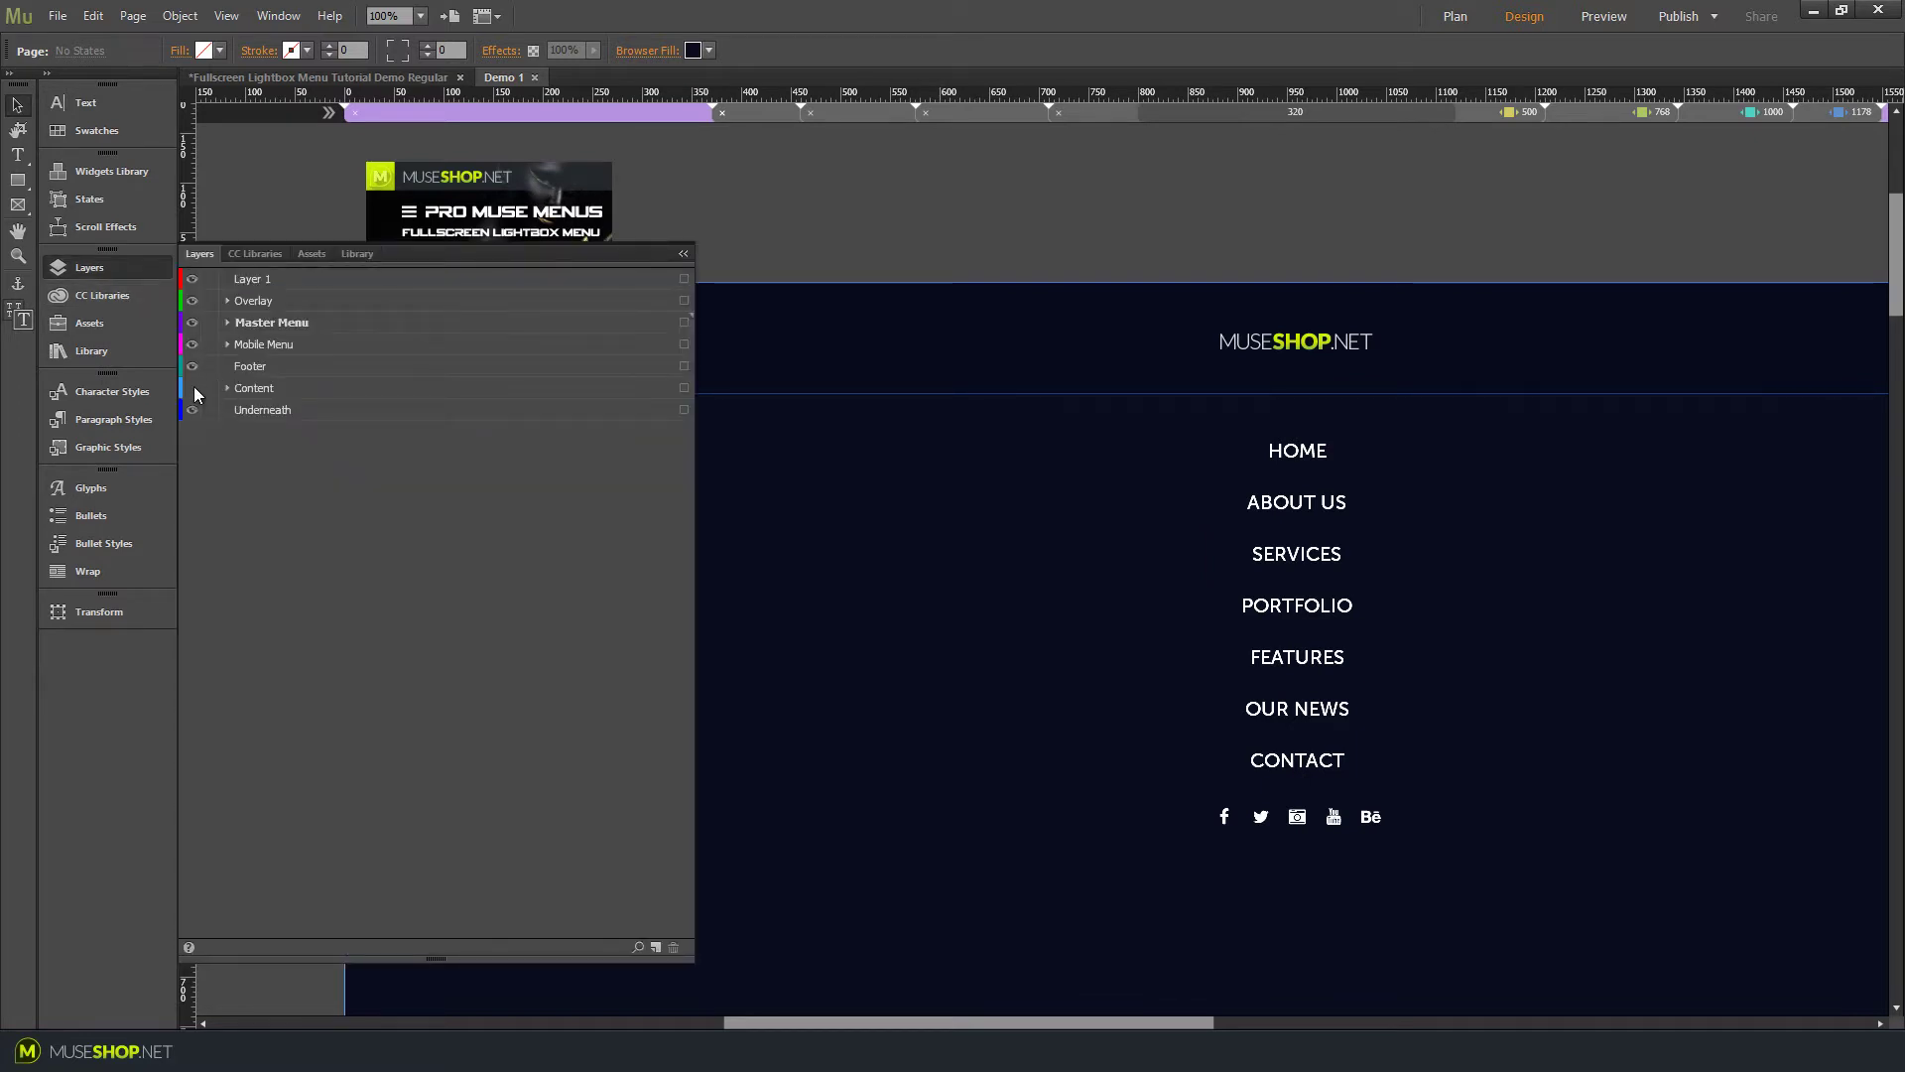
{"action": "left_click", "coordinate": [191, 323]}
{"action": "left_click", "coordinate": [112, 270]}
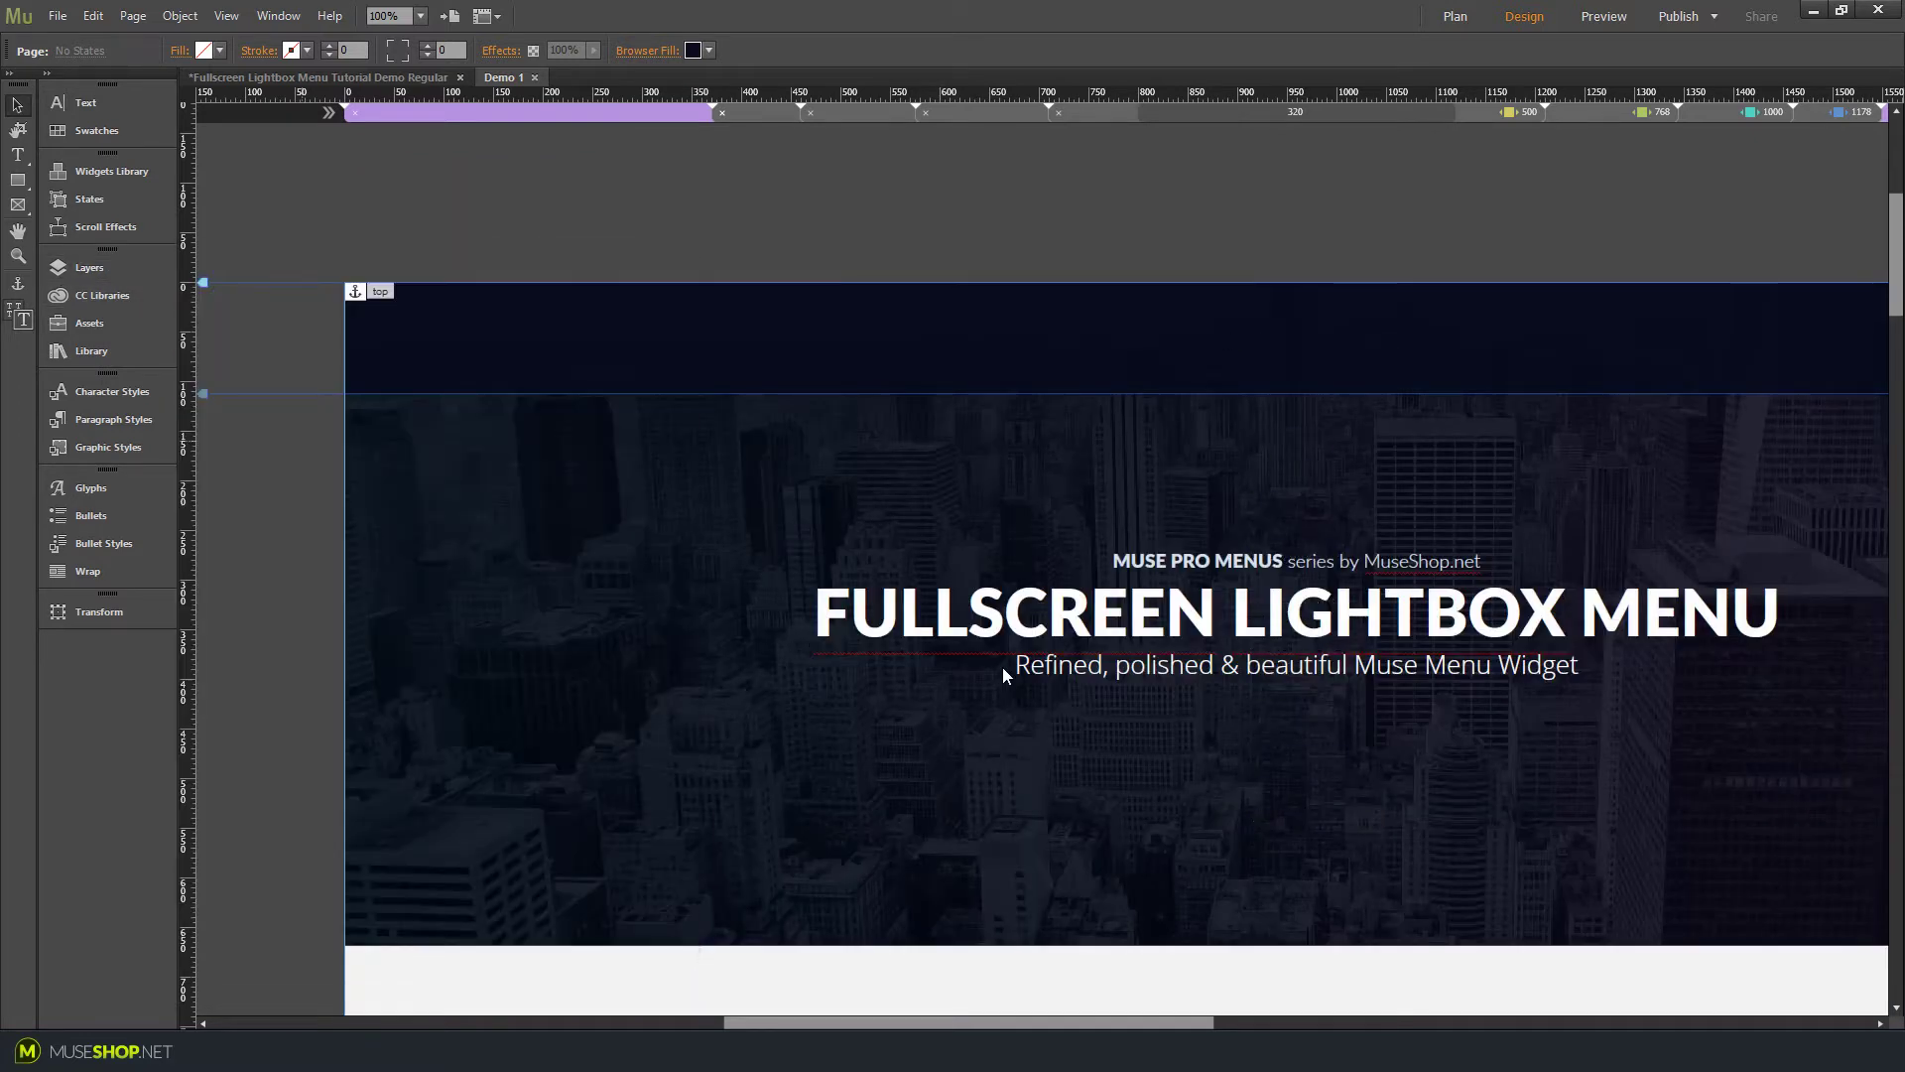
{"action": "key", "text": "ctrl+z"}
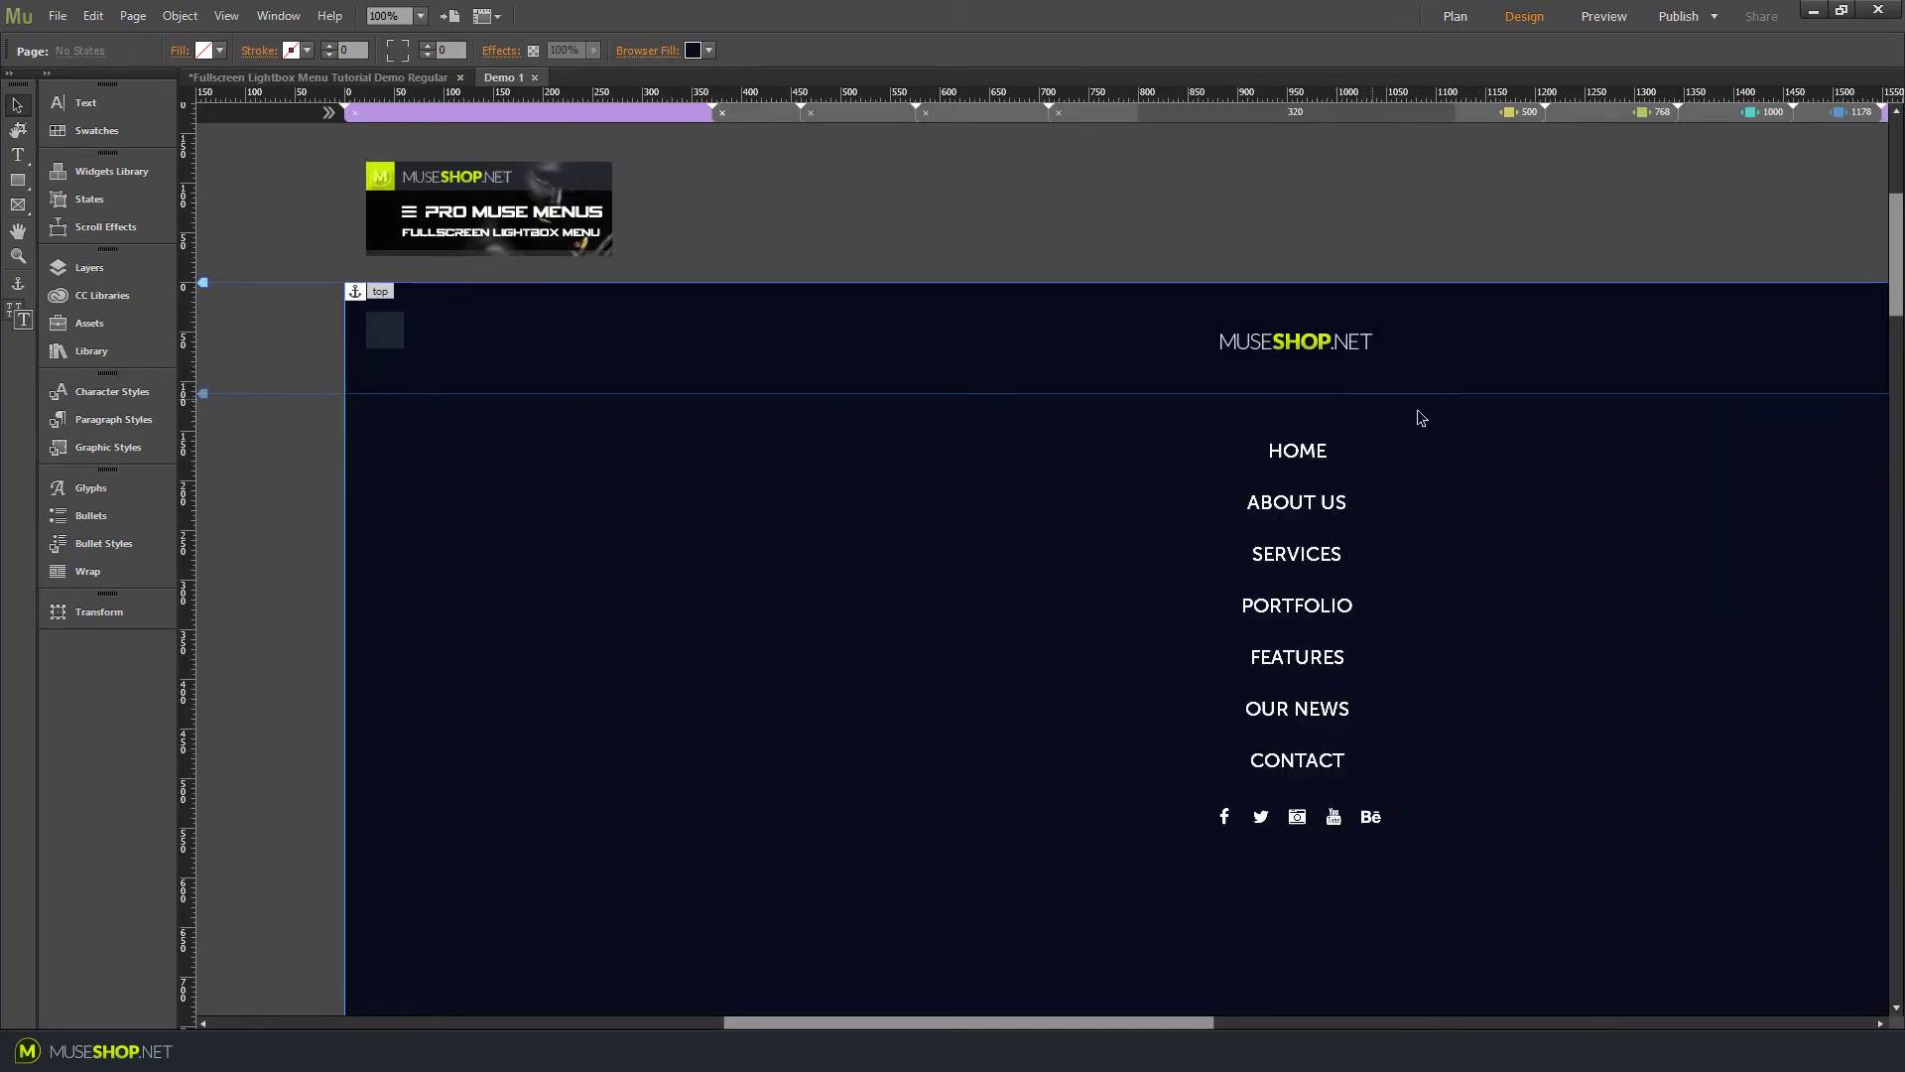
{"action": "left_click", "coordinate": [1375, 452]}
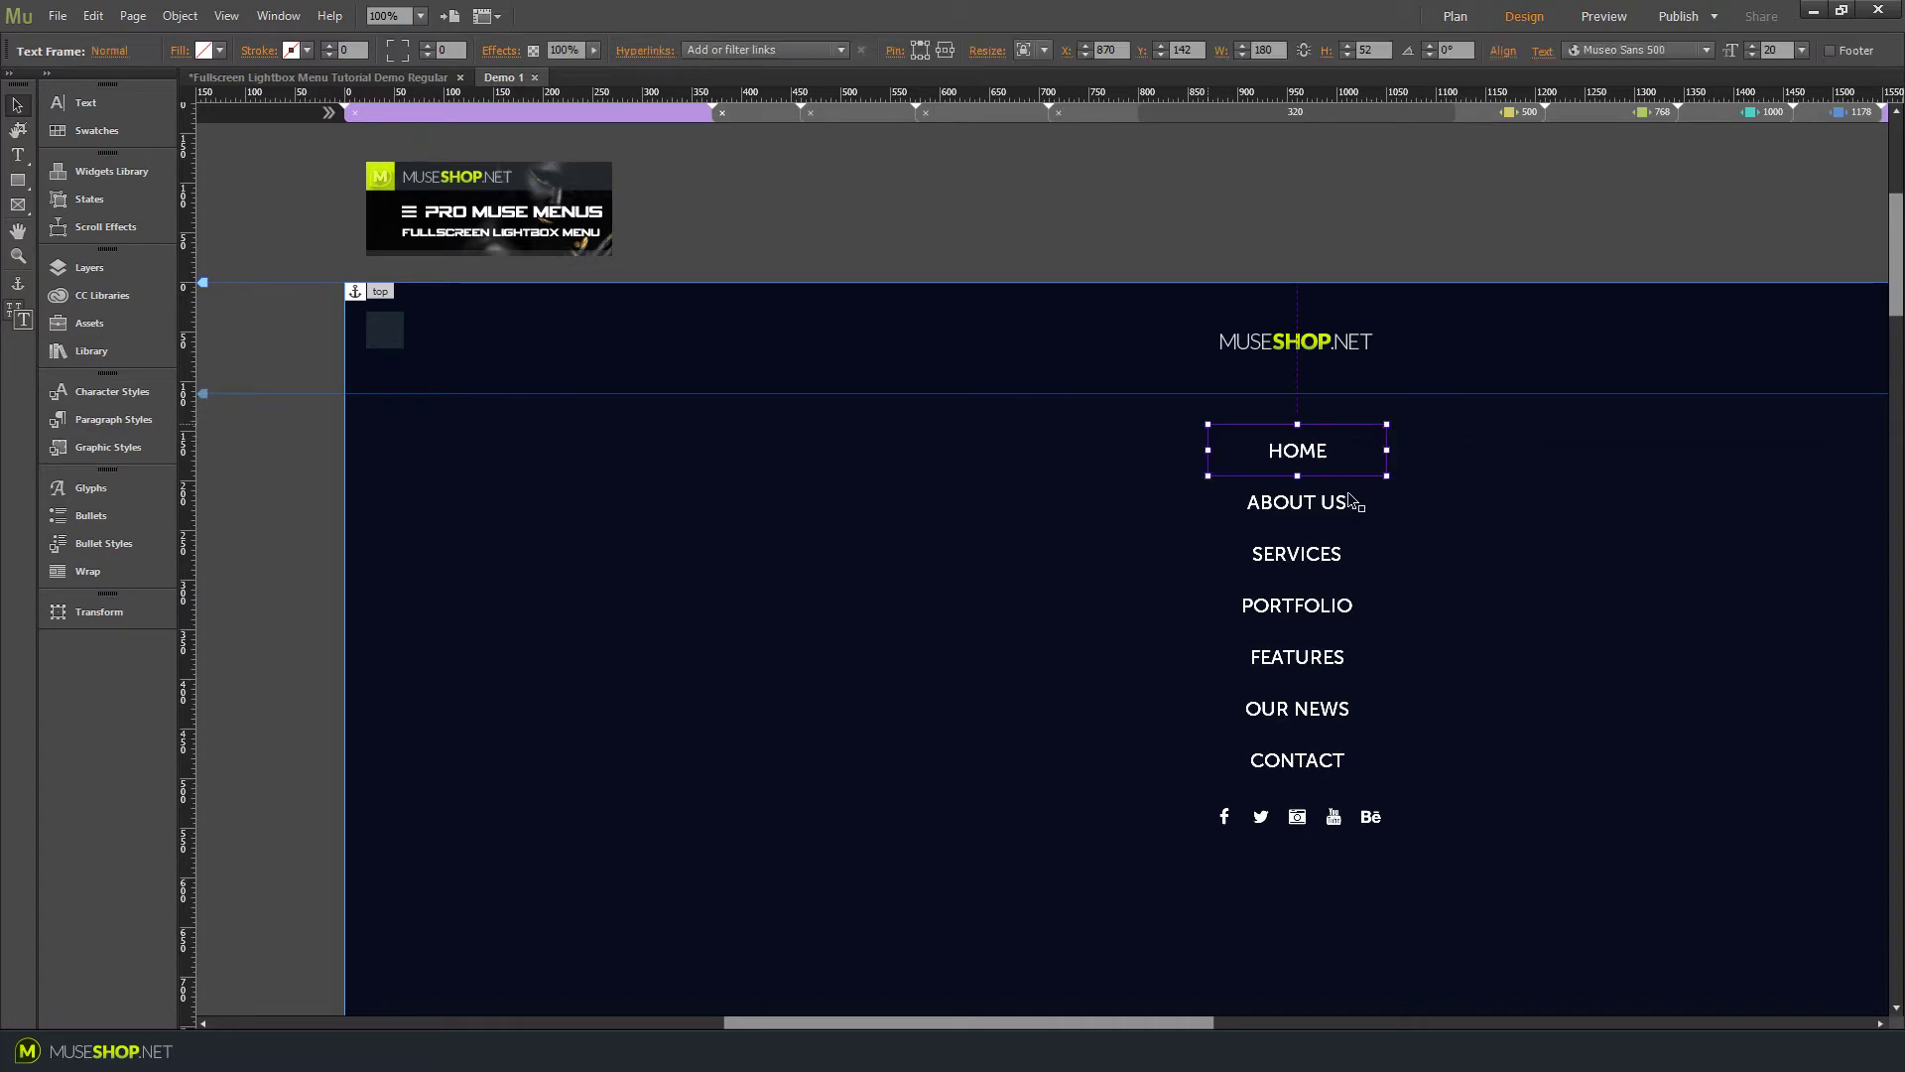
{"action": "left_click", "coordinate": [1345, 506]}
{"action": "left_click", "coordinate": [1339, 552]}
{"action": "left_click", "coordinate": [1343, 610]}
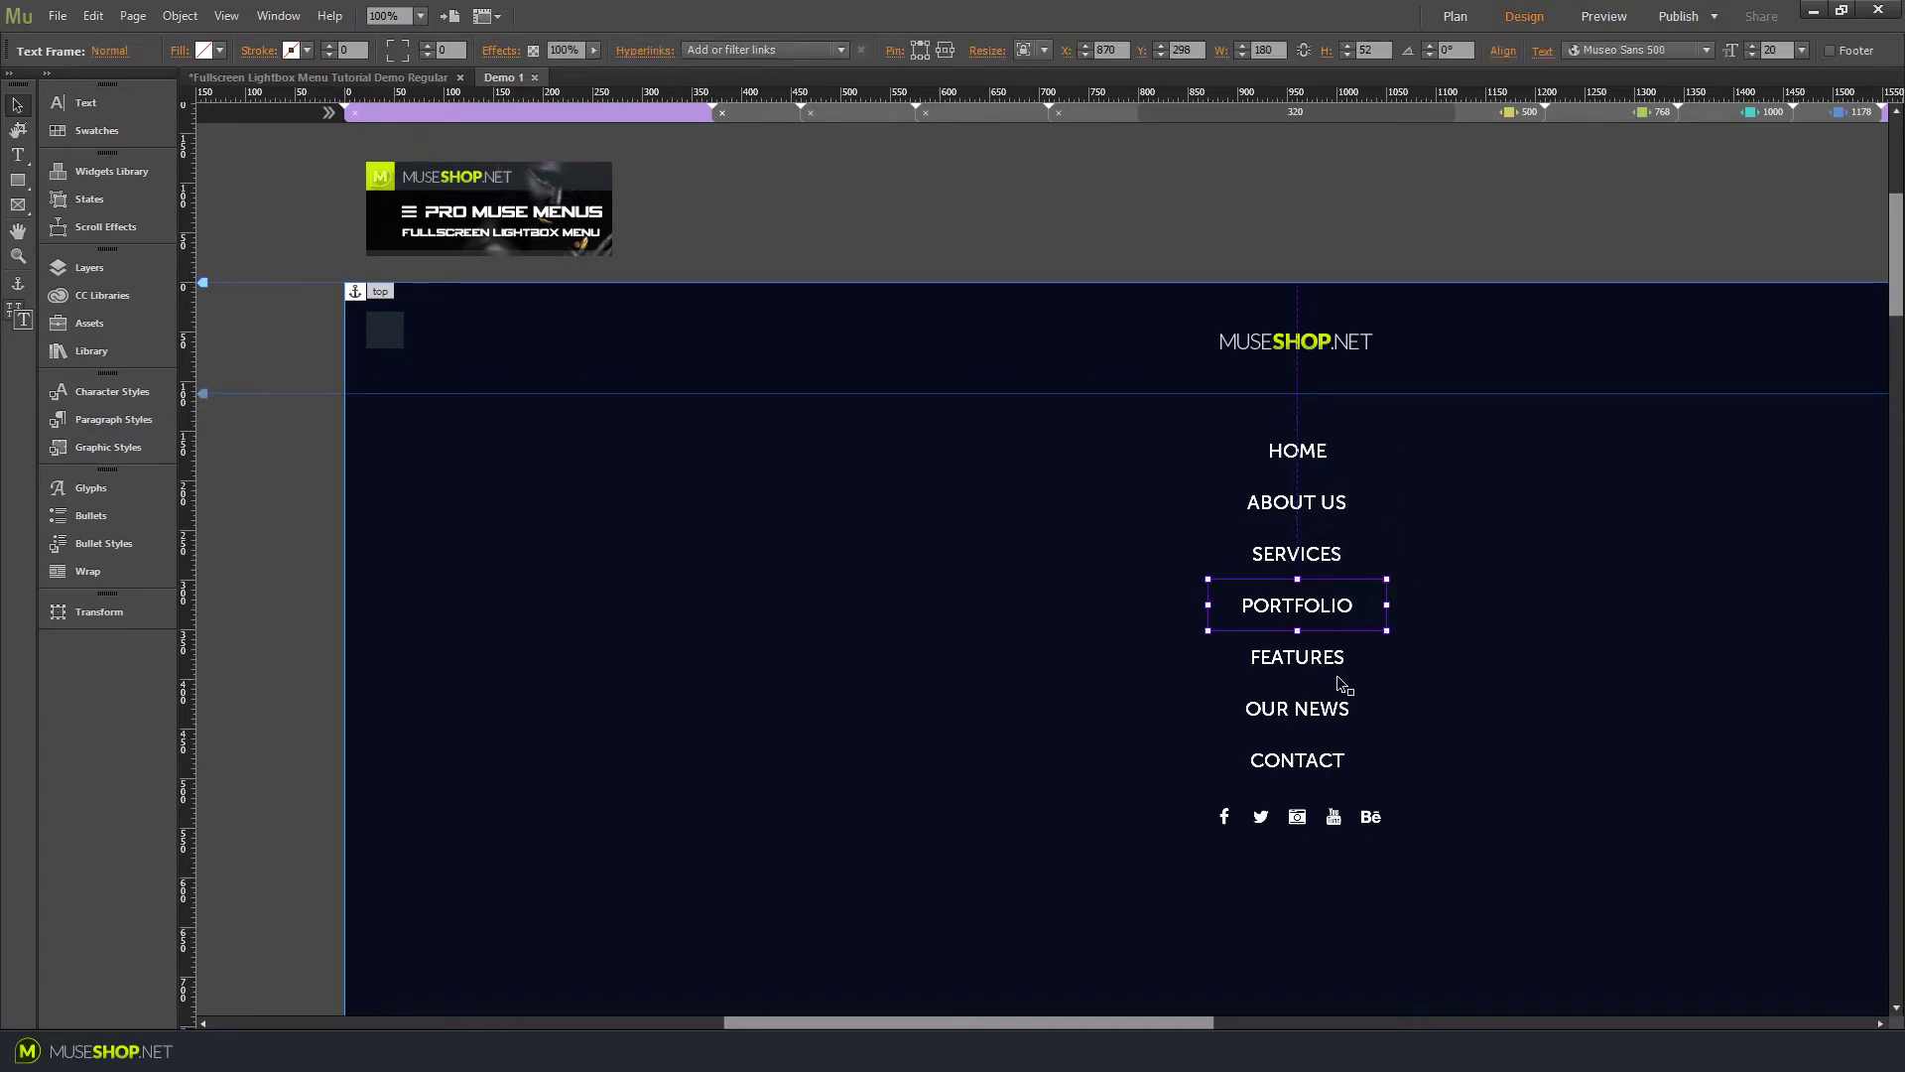
{"action": "left_click", "coordinate": [1344, 661]}
{"action": "left_click", "coordinate": [1341, 713]}
{"action": "left_click", "coordinate": [1341, 763]}
{"action": "left_click", "coordinate": [1540, 240]}
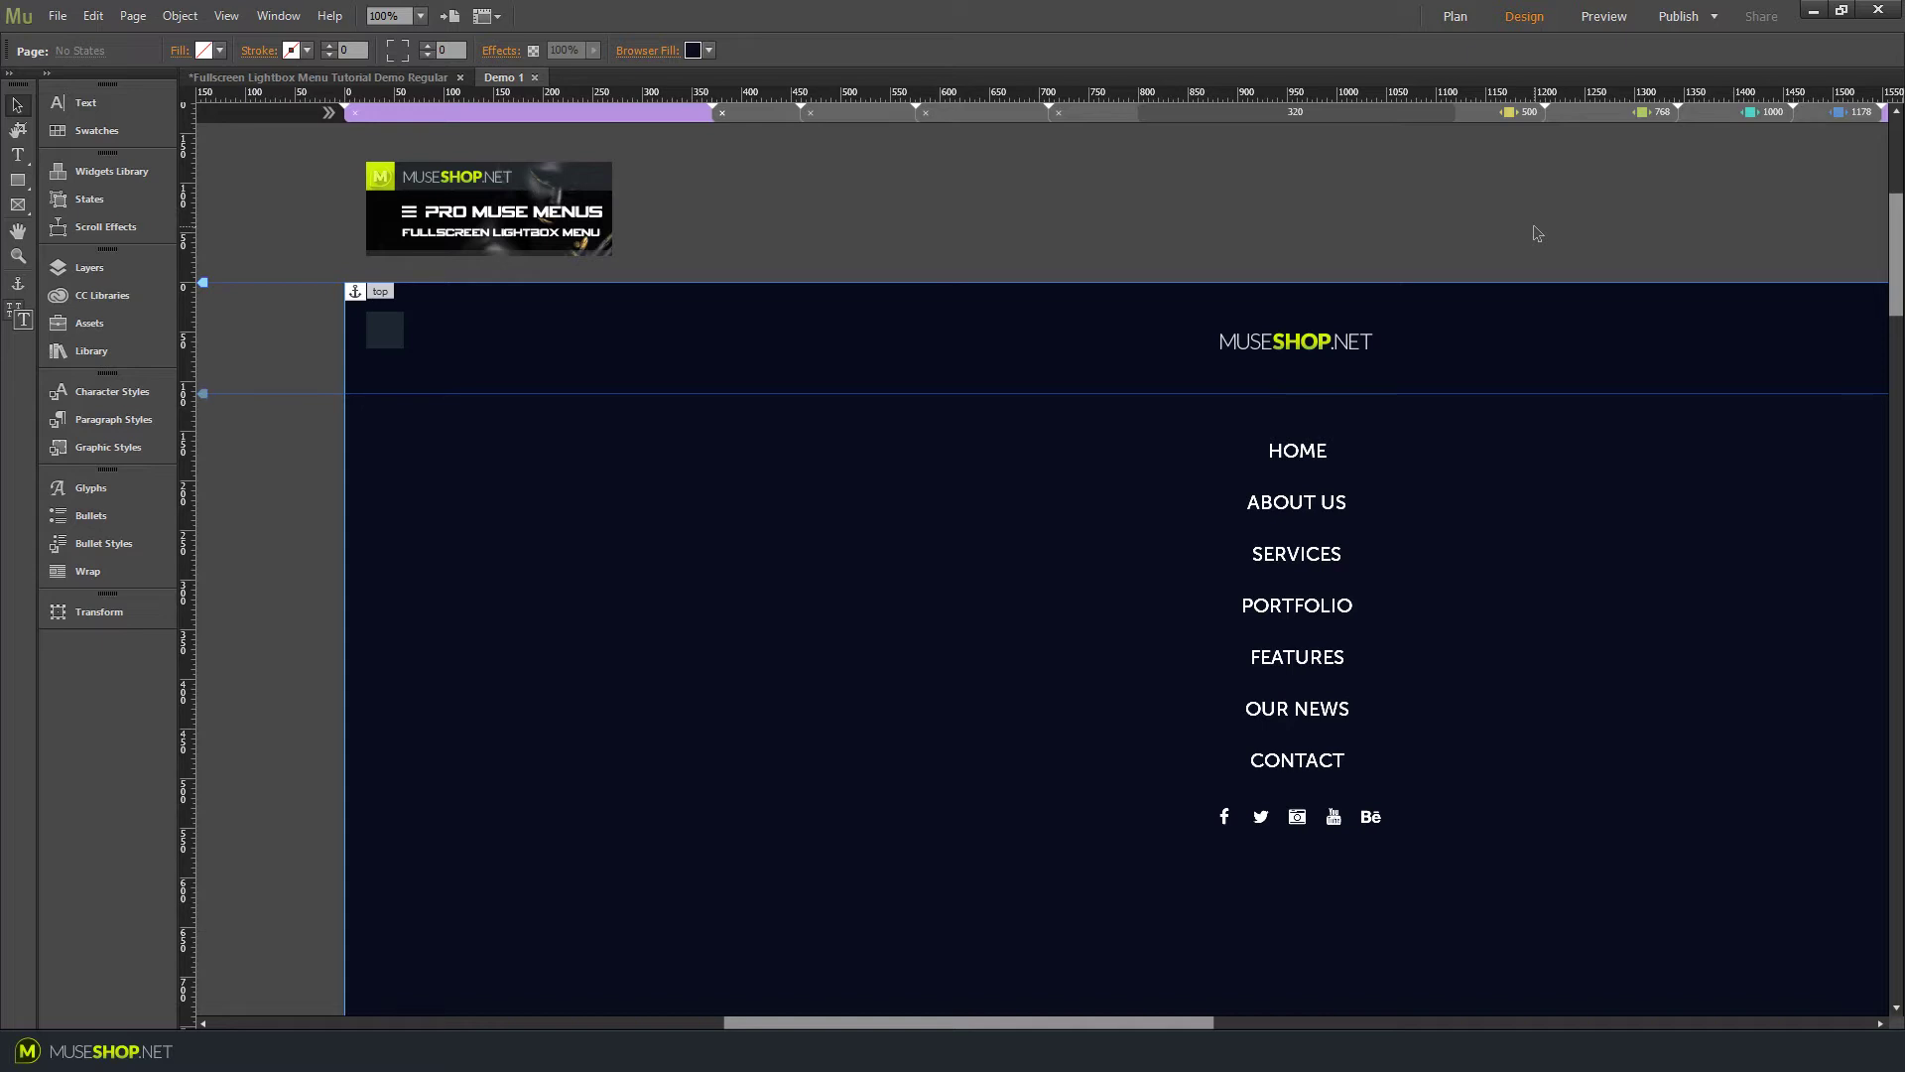
{"action": "left_click", "coordinate": [1333, 464]}
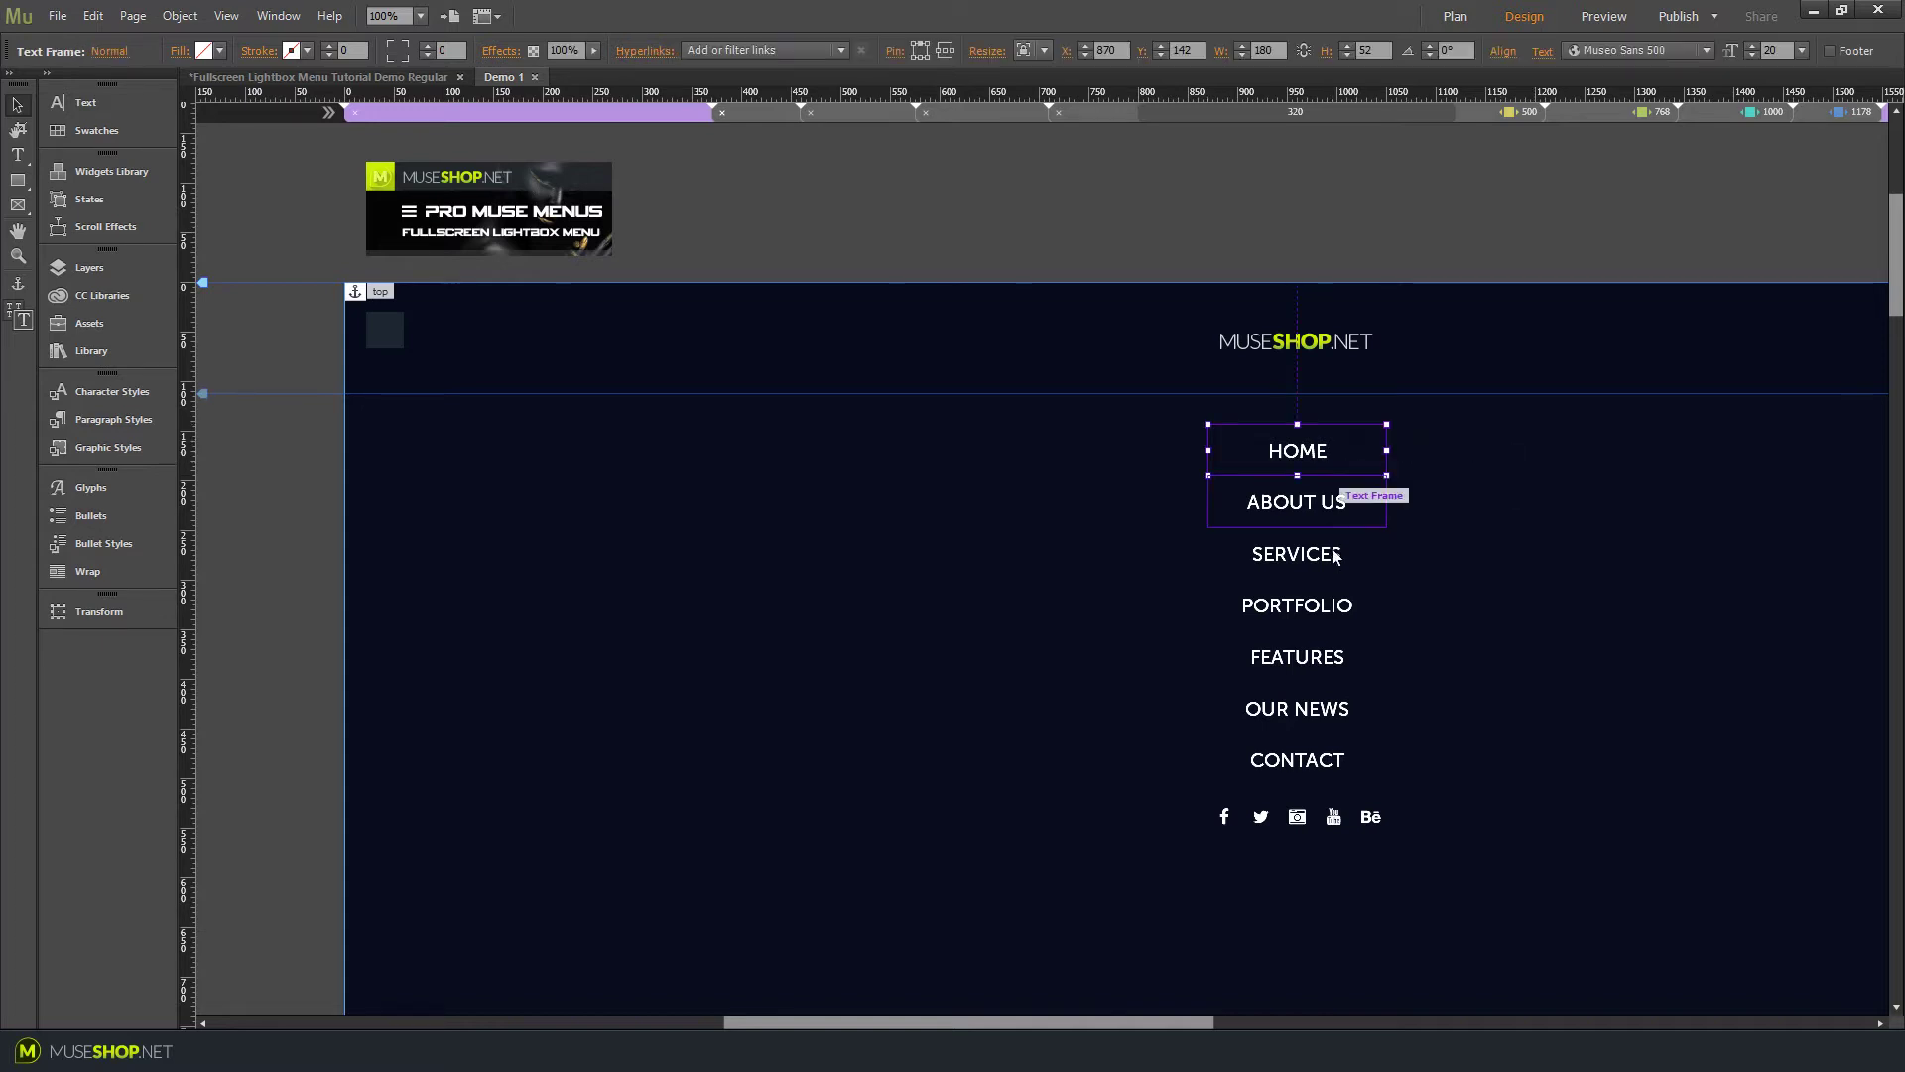
{"action": "left_click", "coordinate": [1231, 823]}
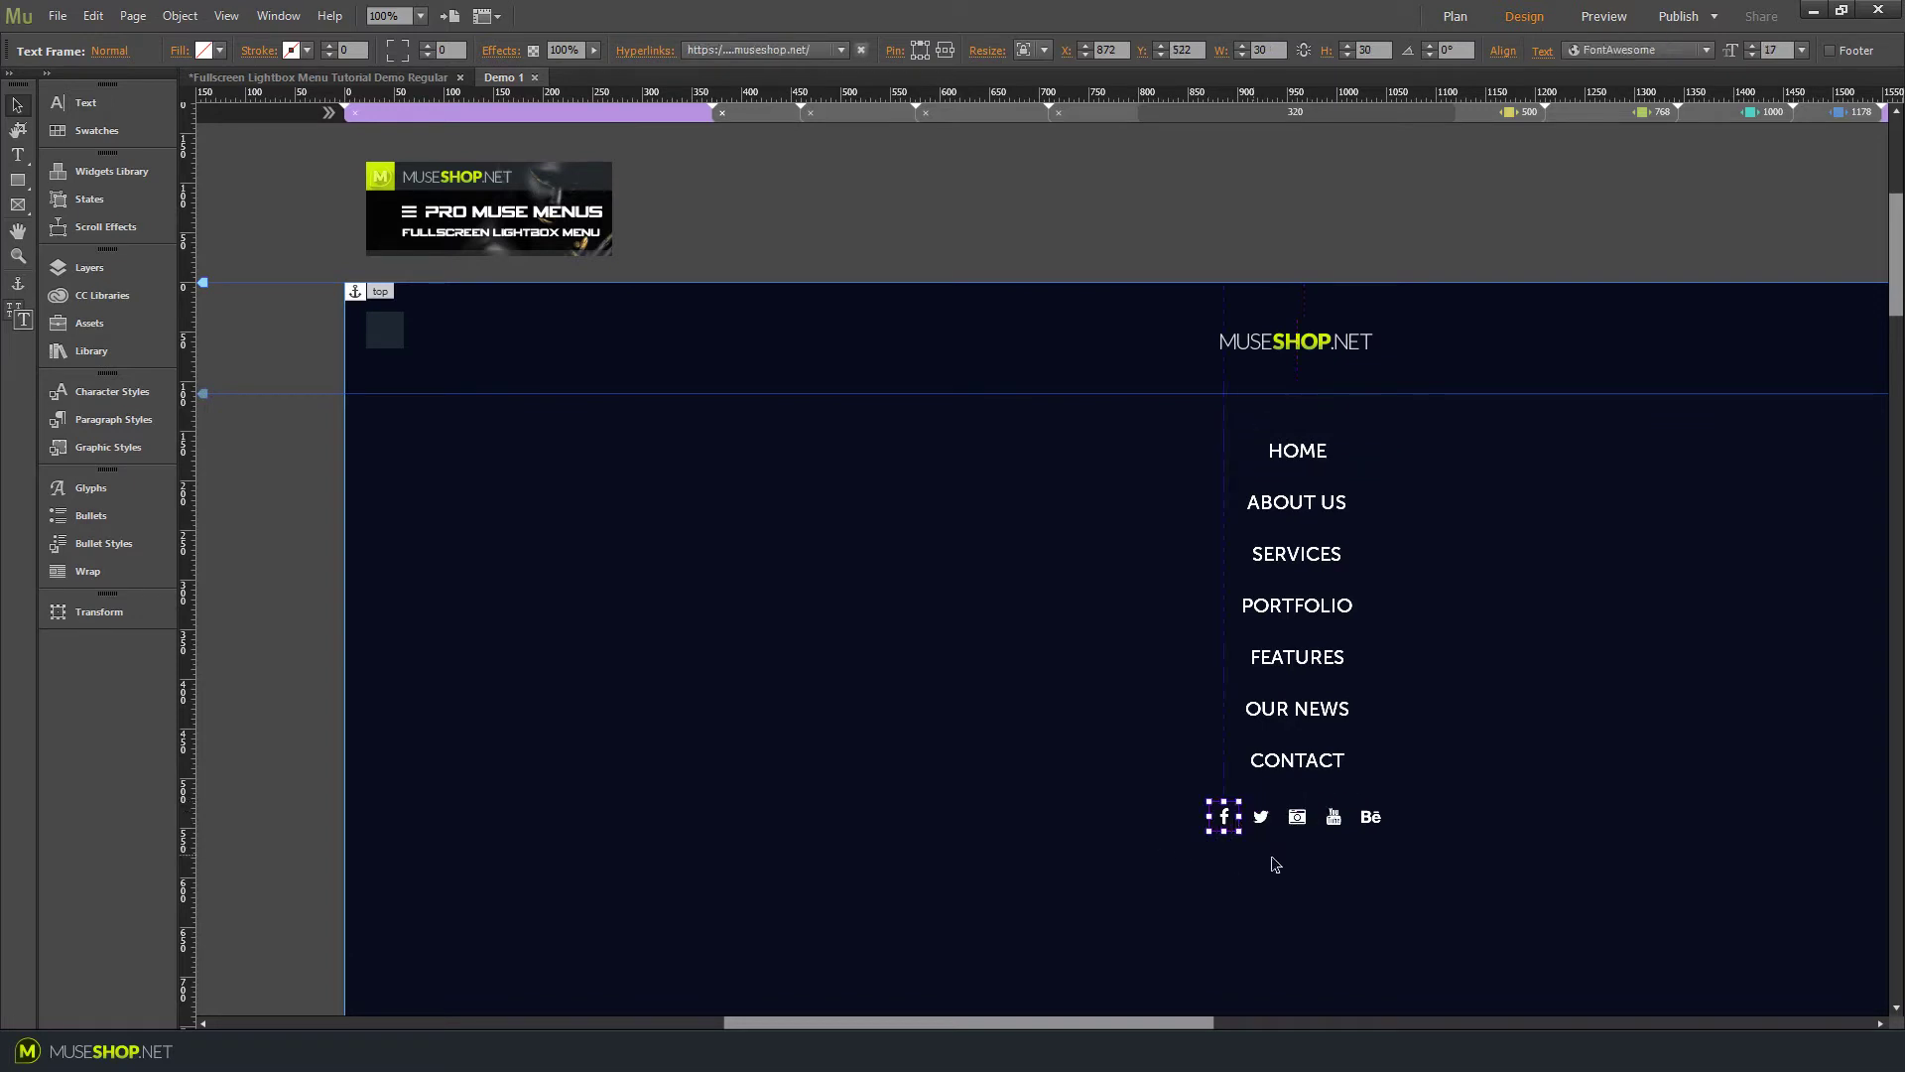
{"action": "left_click", "coordinate": [1347, 861]}
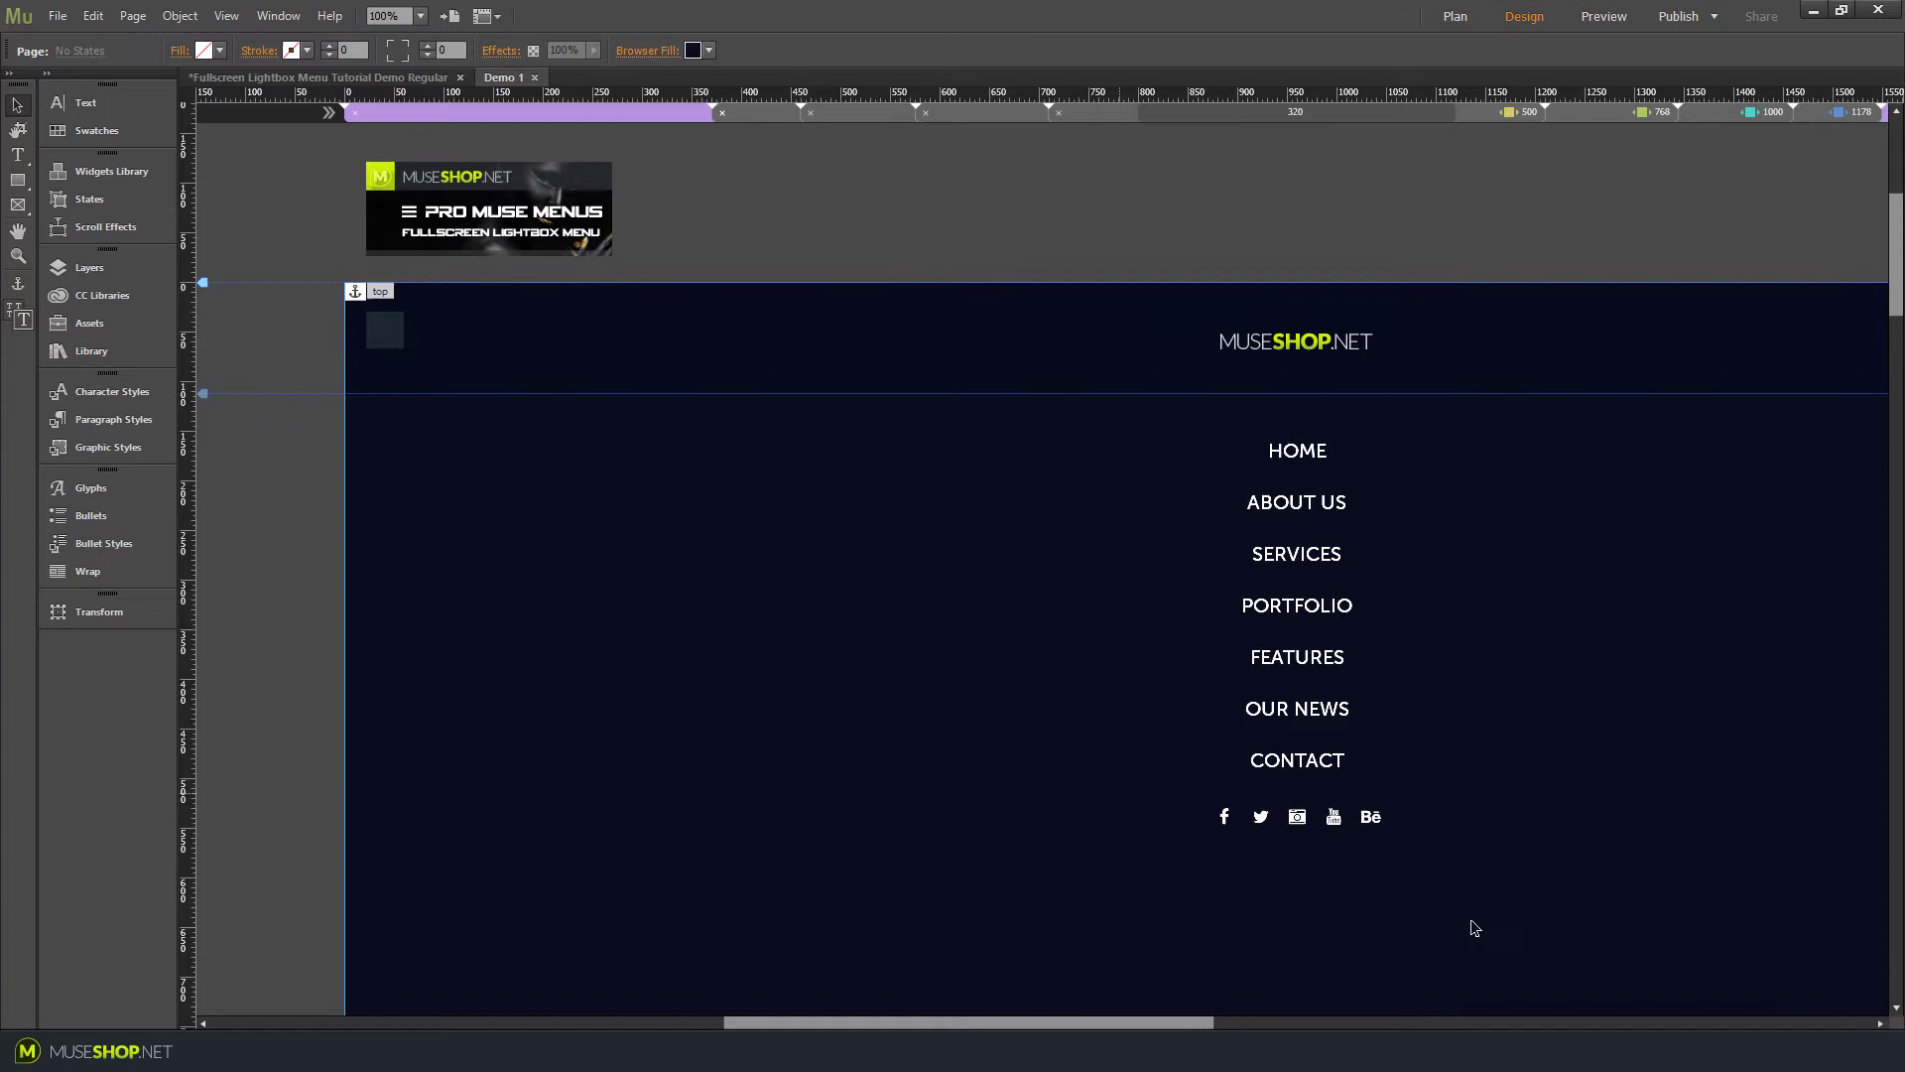
{"action": "left_click", "coordinate": [377, 338]}
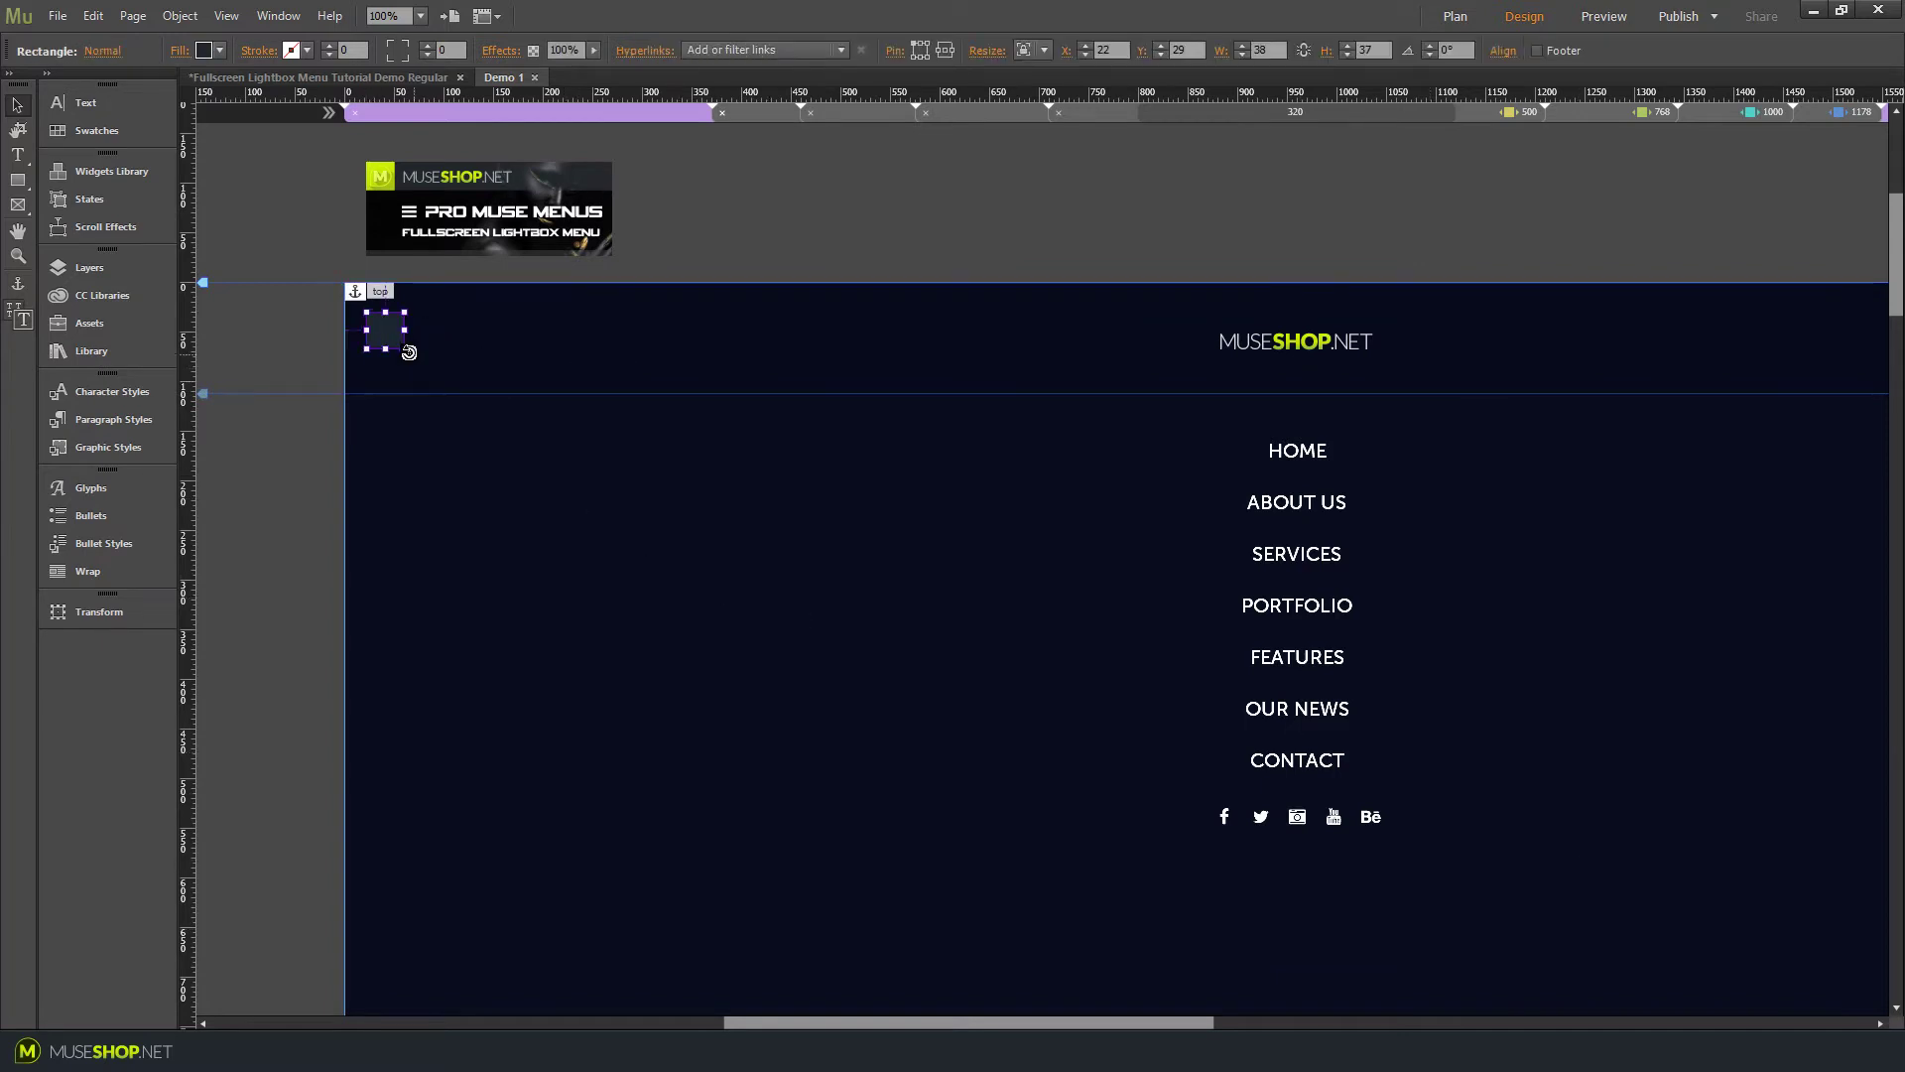
{"action": "left_click_drag", "start_coordinate": [407, 349], "coordinate": [706, 714]}
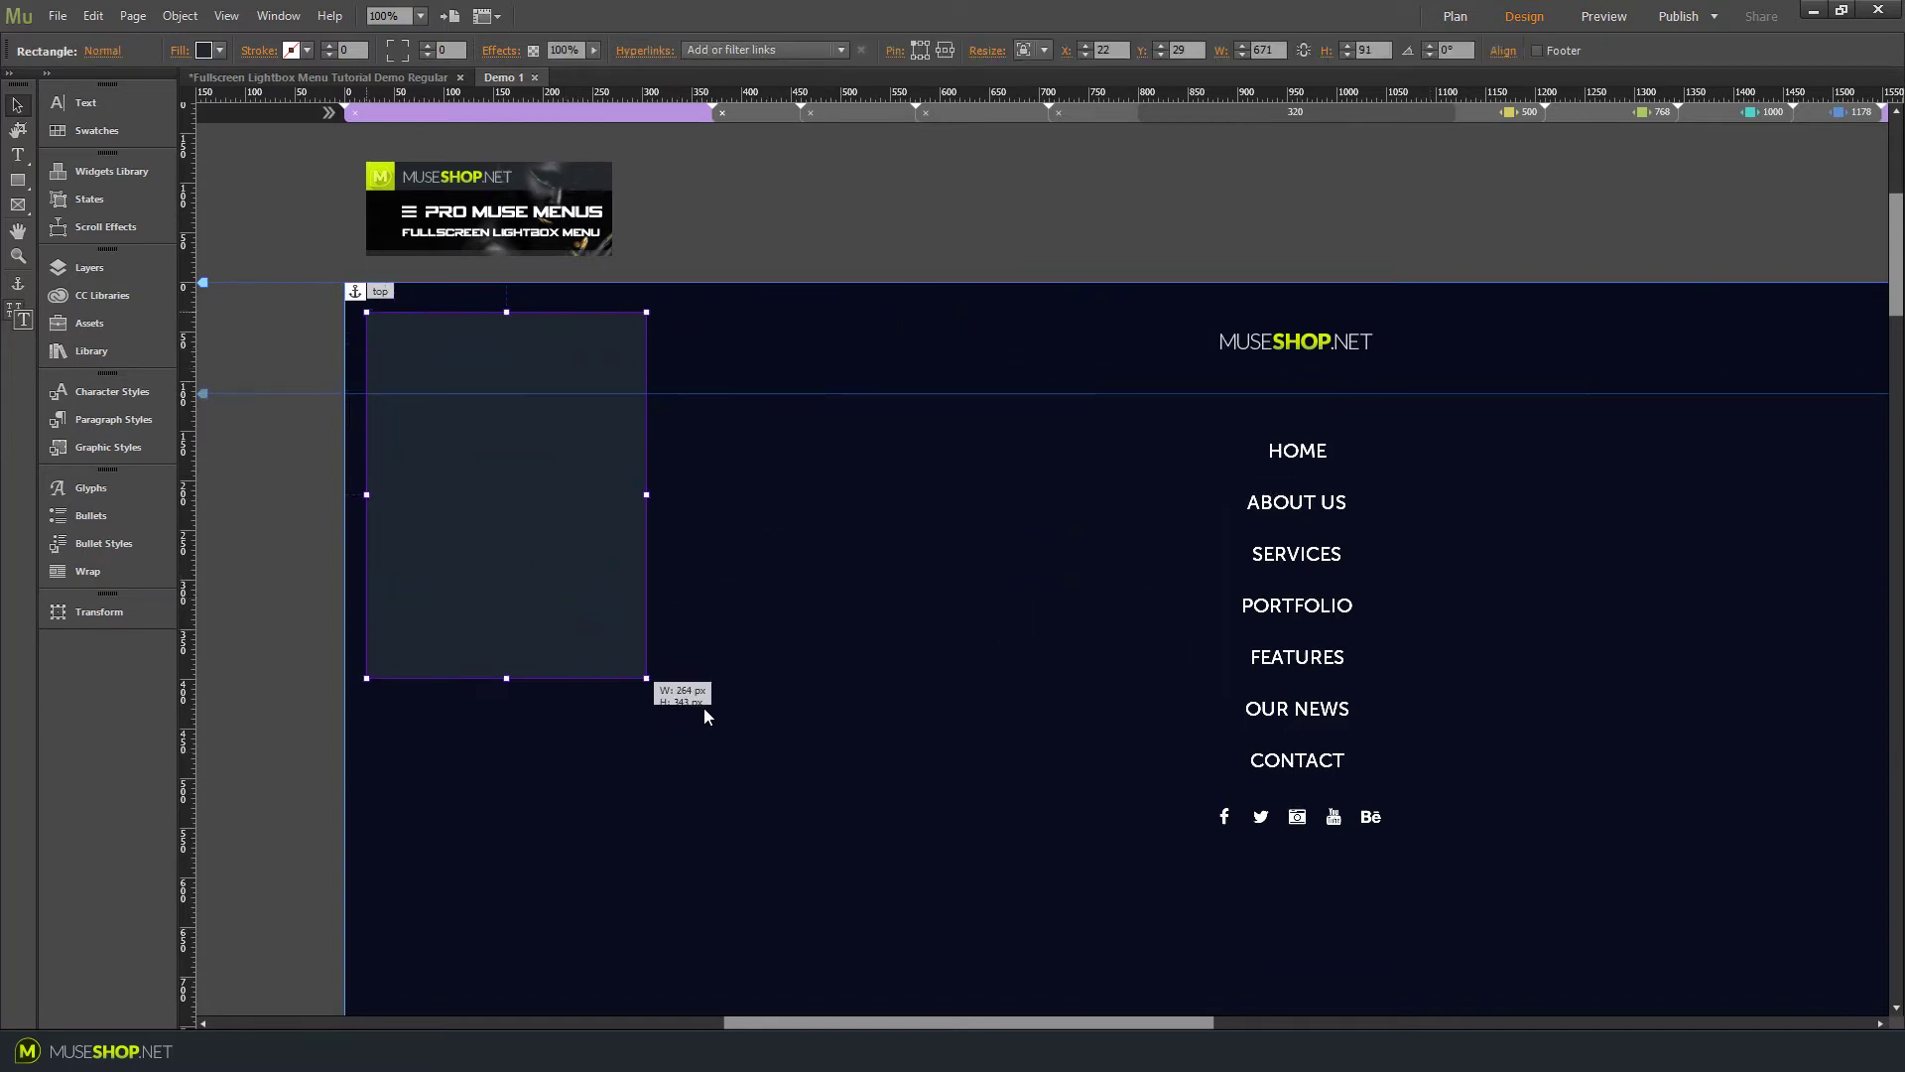
{"action": "key", "text": "Escape"}
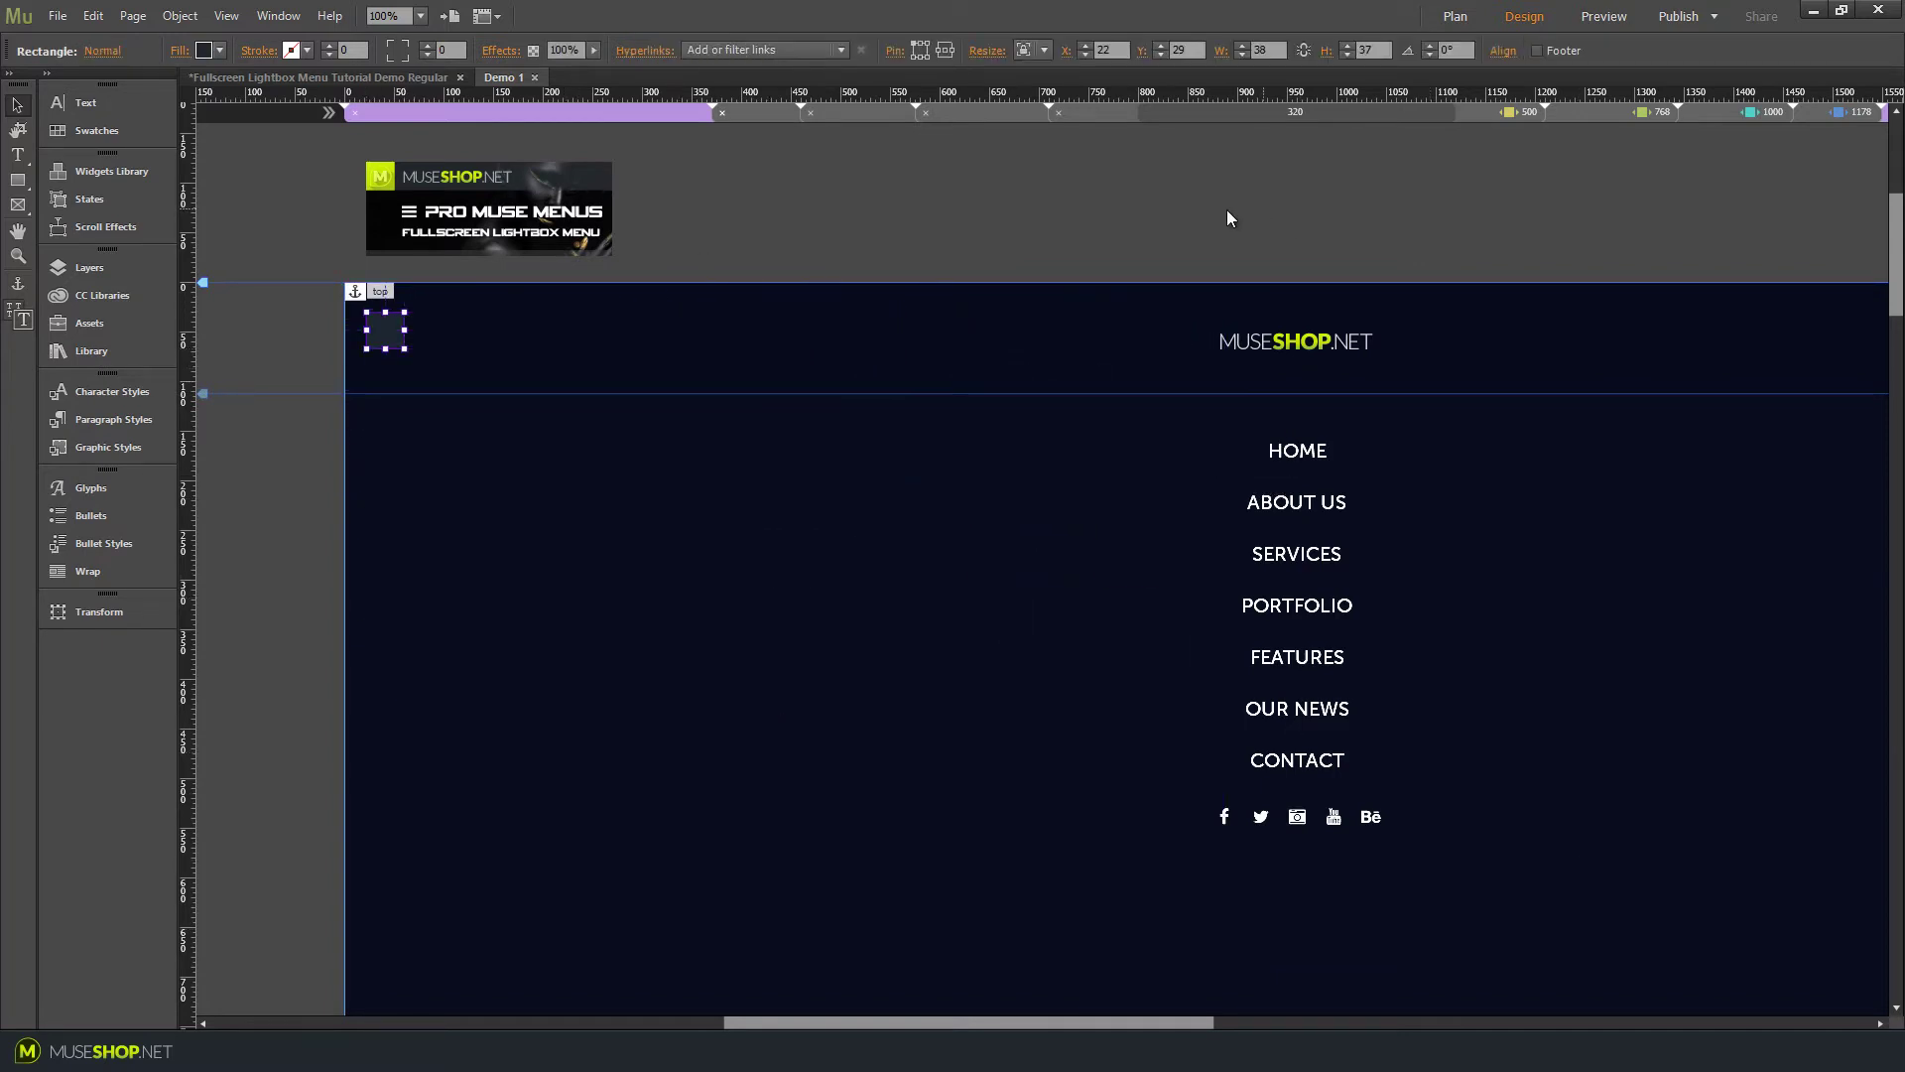
{"action": "double_click", "coordinate": [1260, 49]}
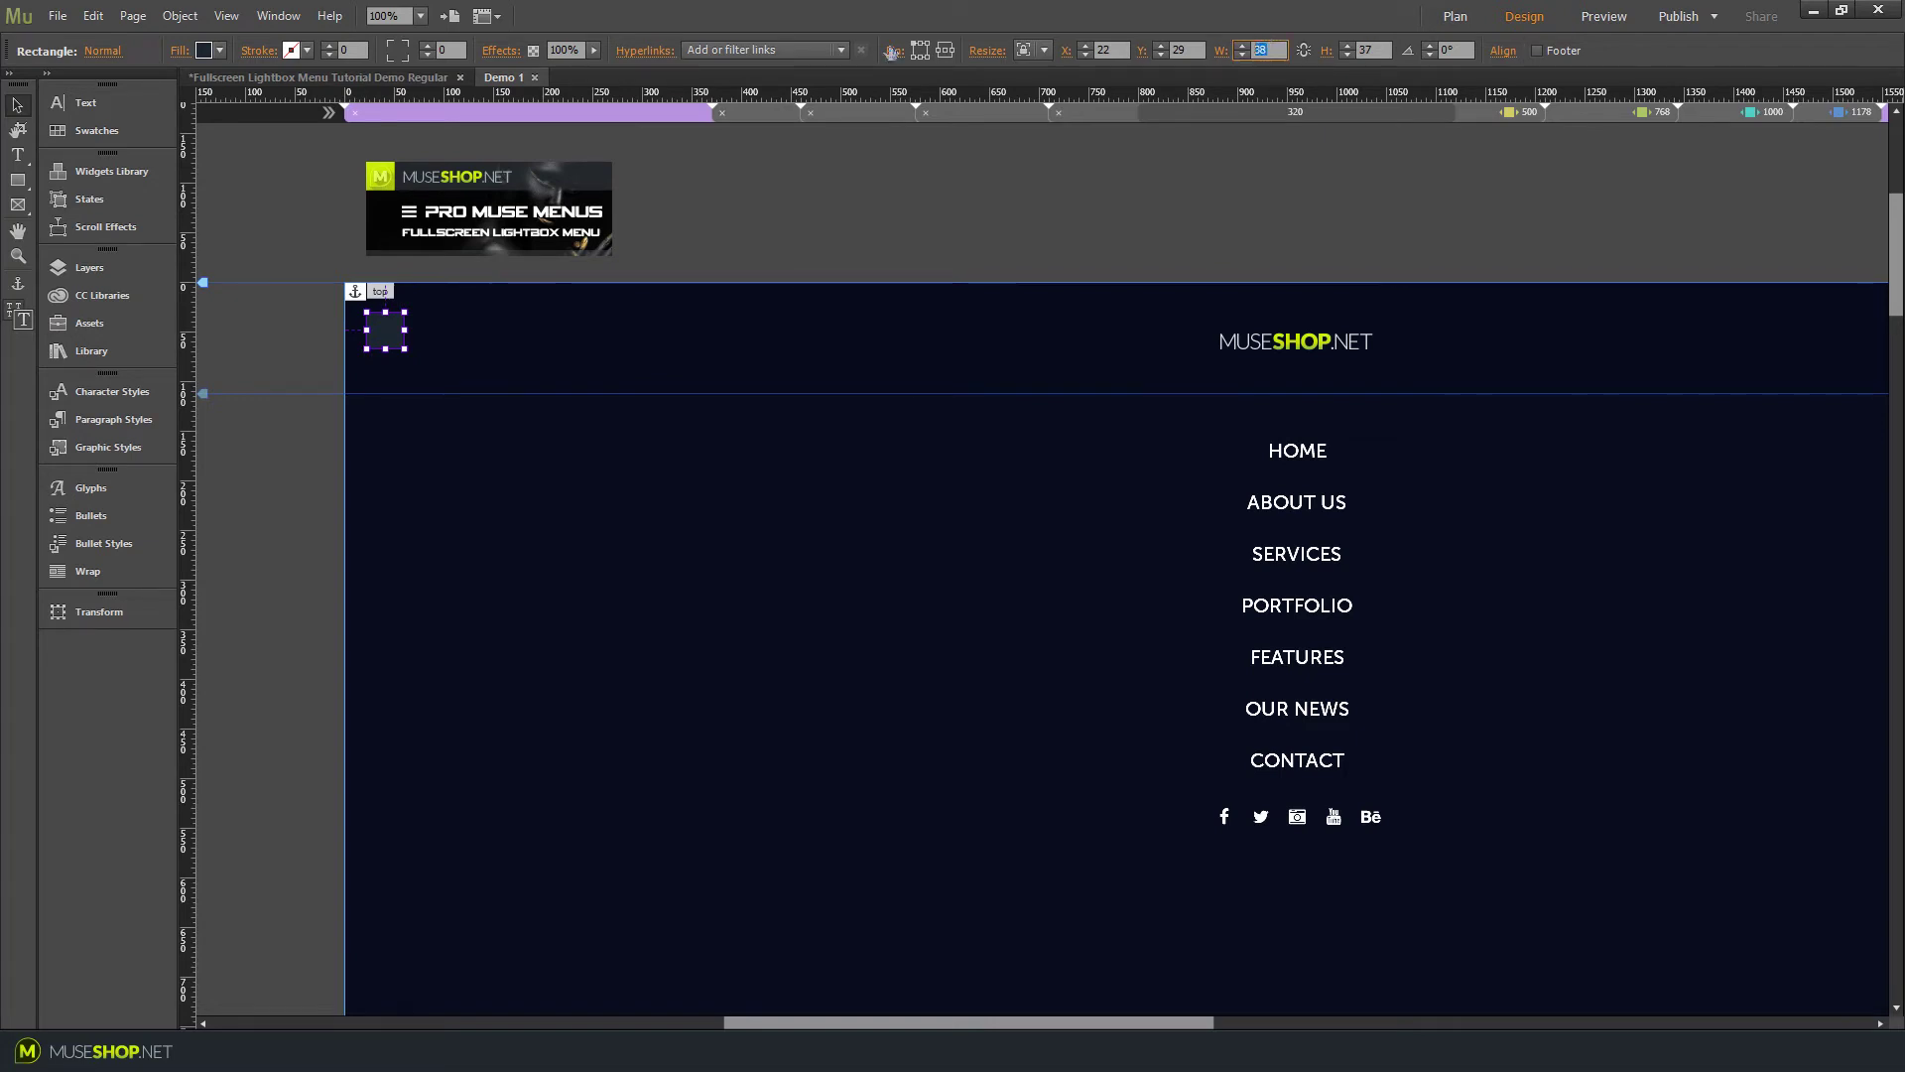
{"action": "left_click", "coordinate": [1378, 49]}
{"action": "left_click", "coordinate": [700, 262]}
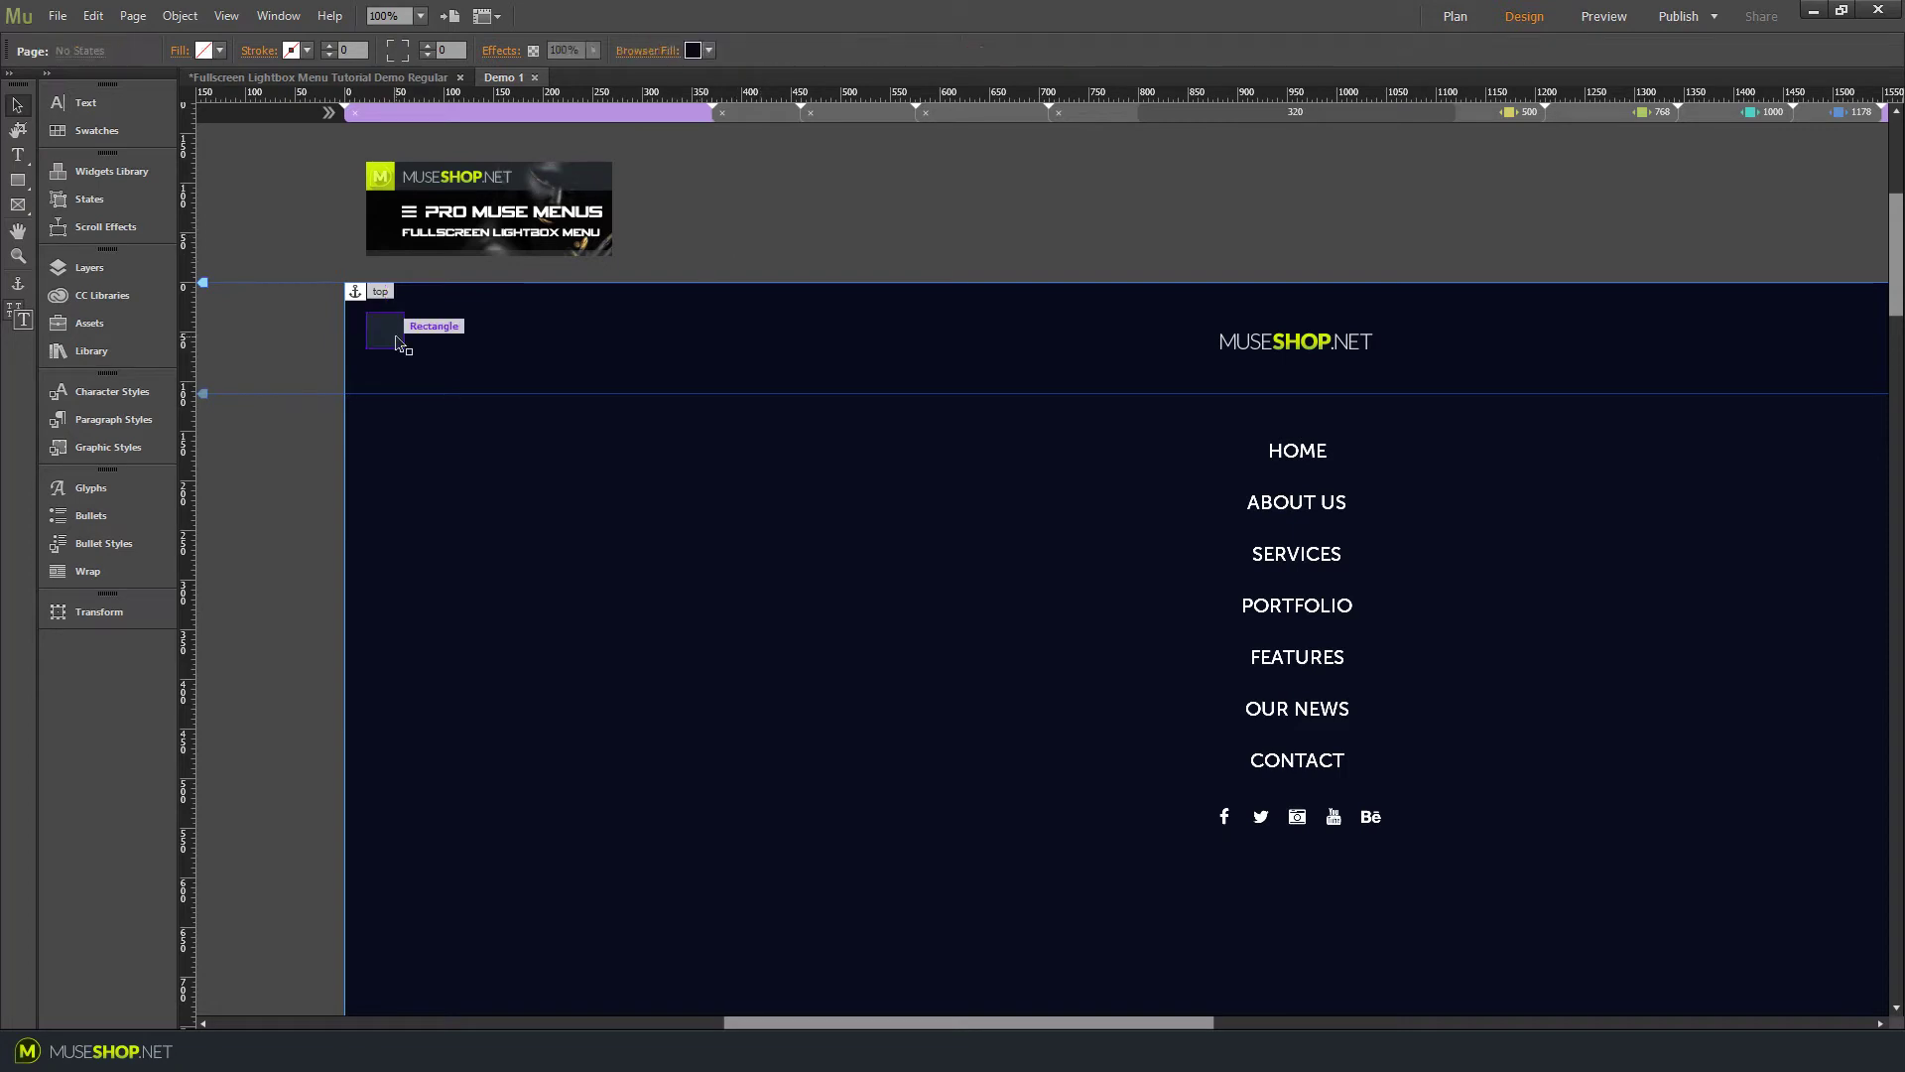
{"action": "left_click", "coordinate": [396, 343]}
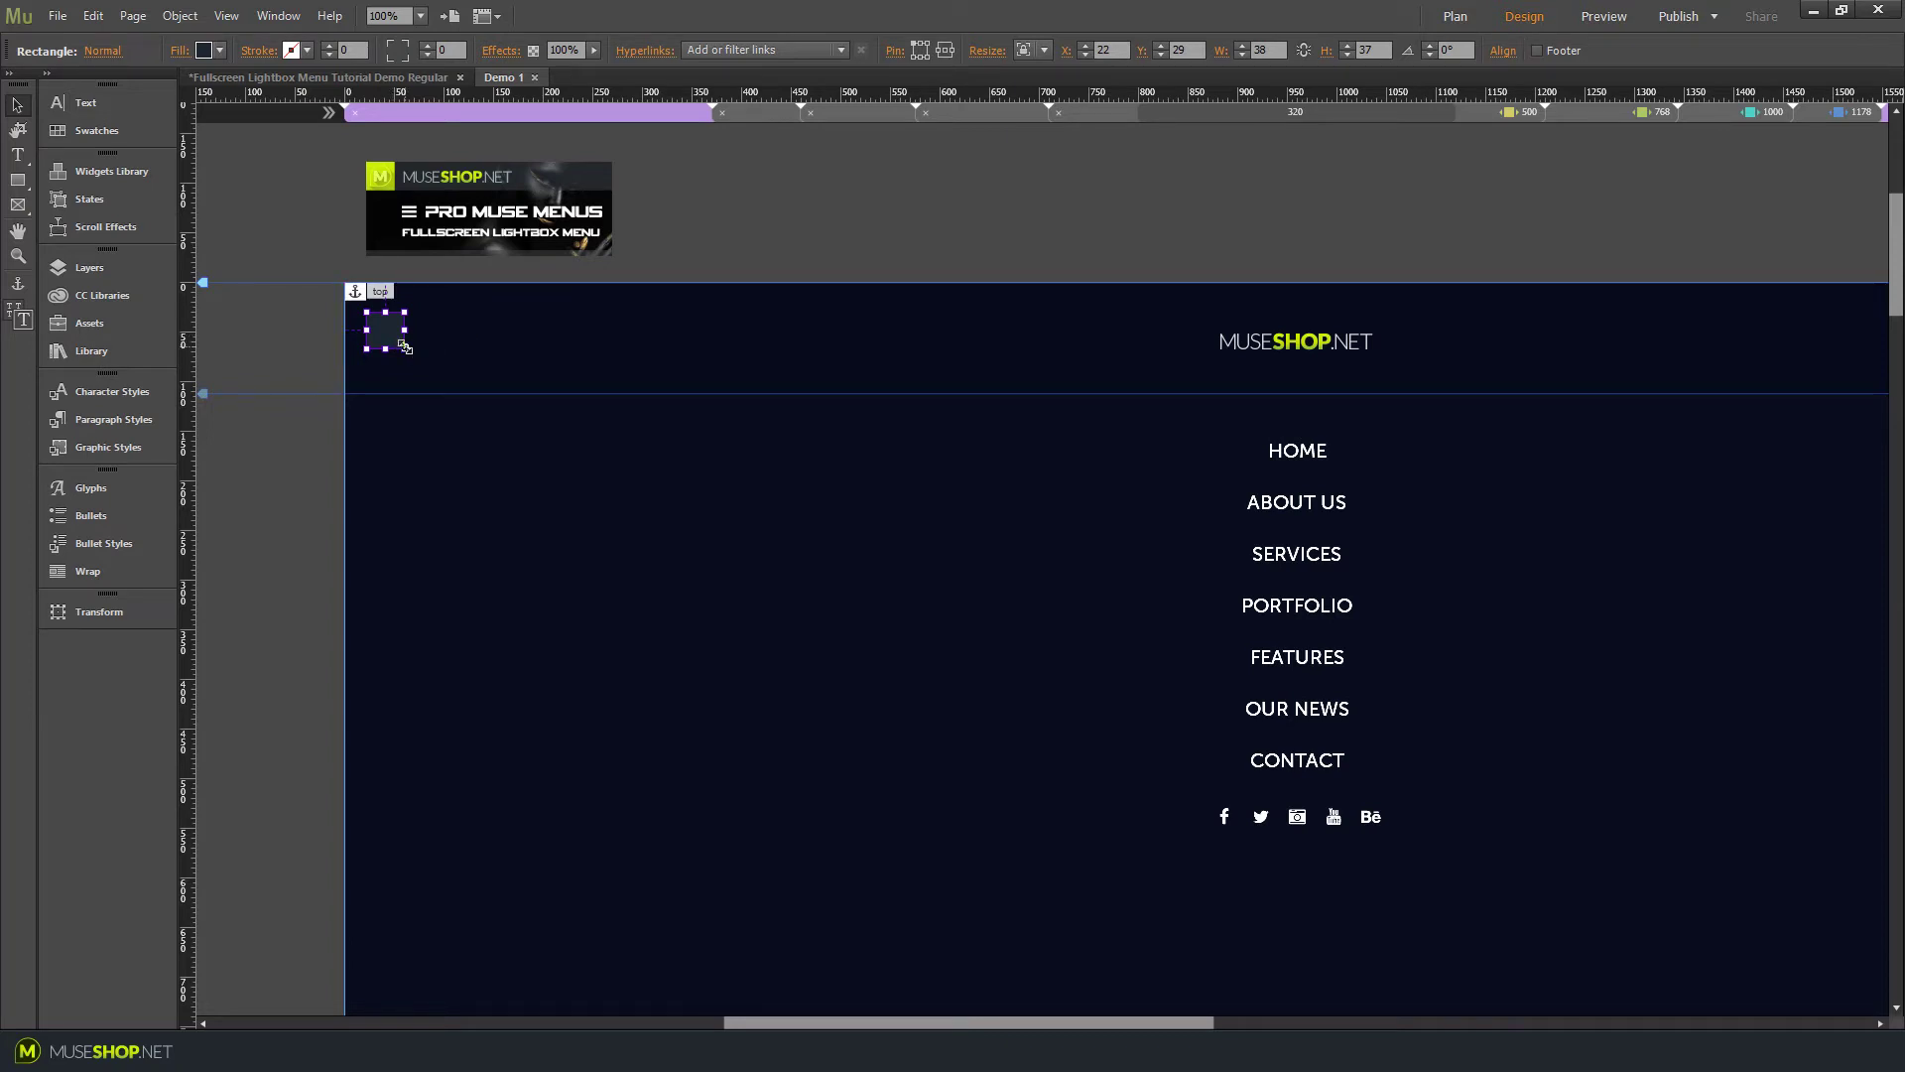
{"action": "left_click_drag", "start_coordinate": [404, 348], "coordinate": [443, 369]}
{"action": "key", "text": "ctrl+z"}
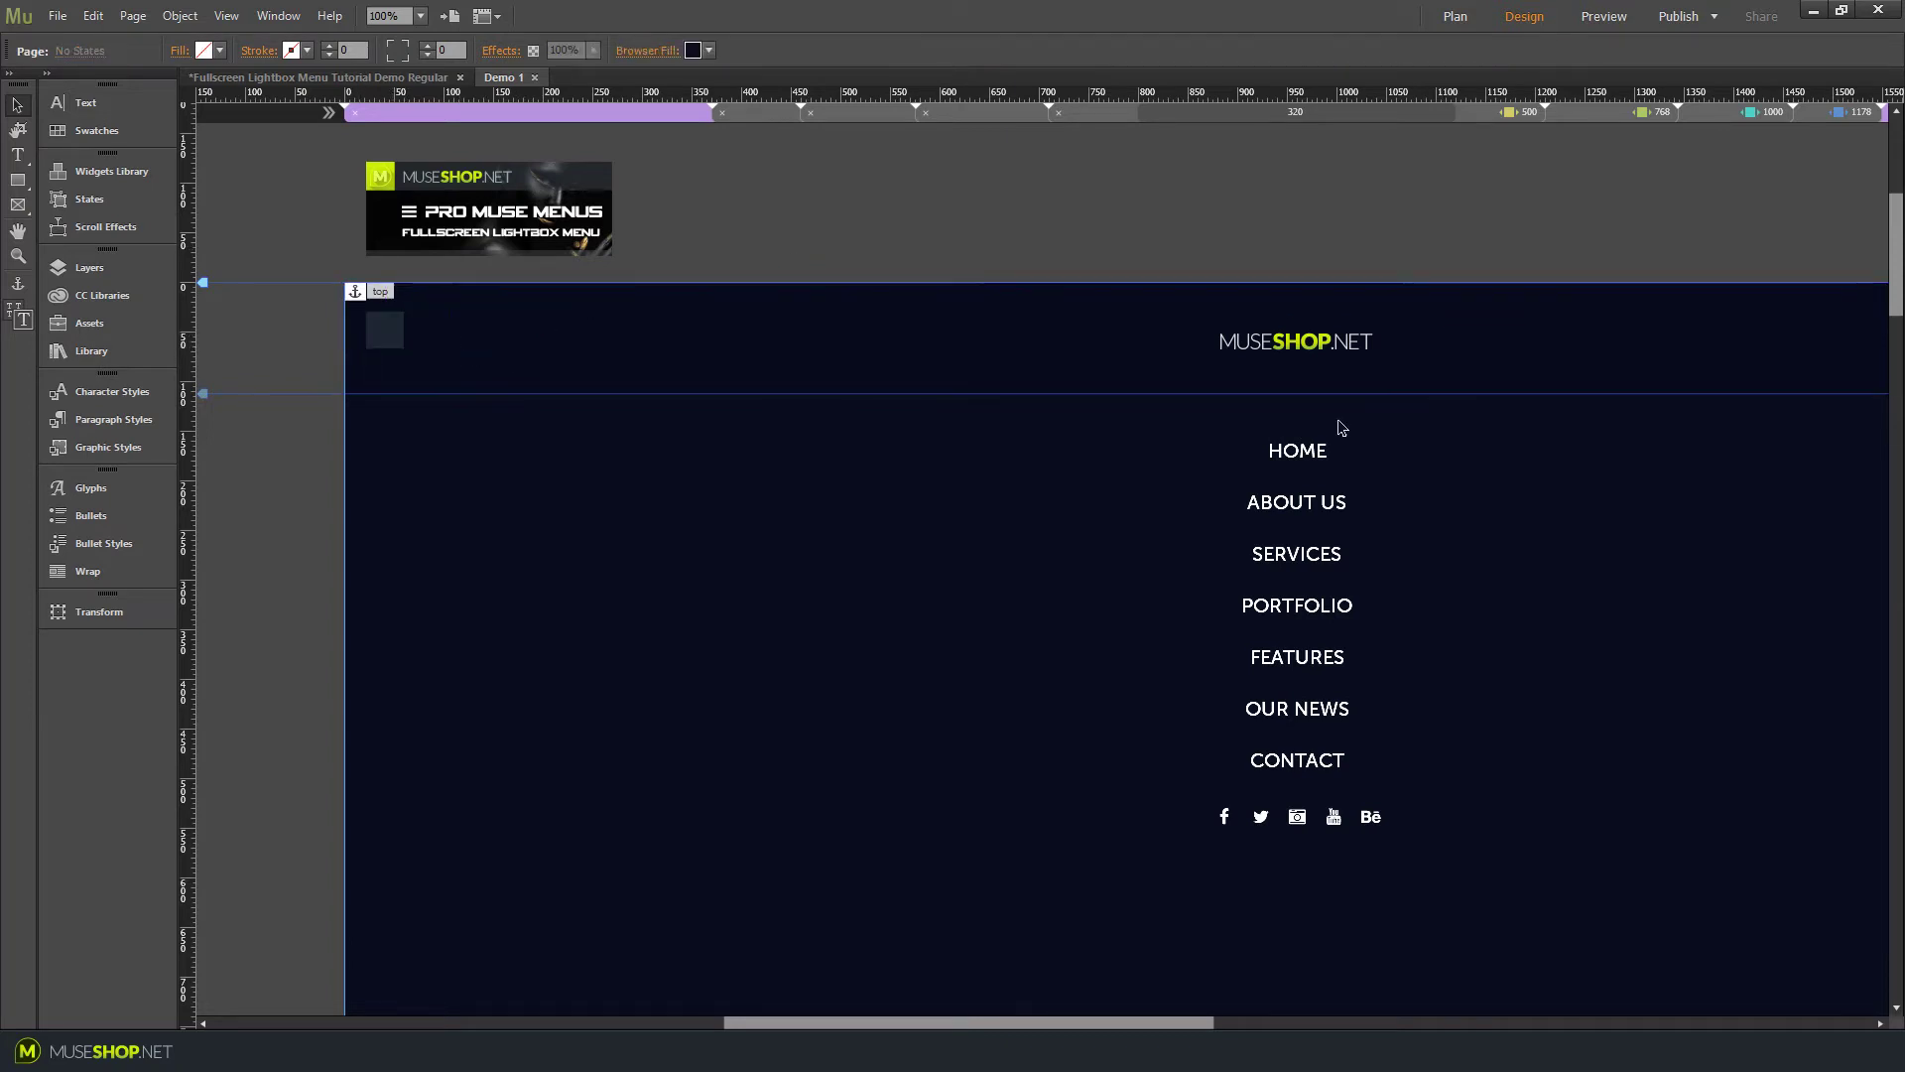
{"action": "left_click", "coordinate": [1351, 473]}
{"action": "left_click", "coordinate": [1346, 508]}
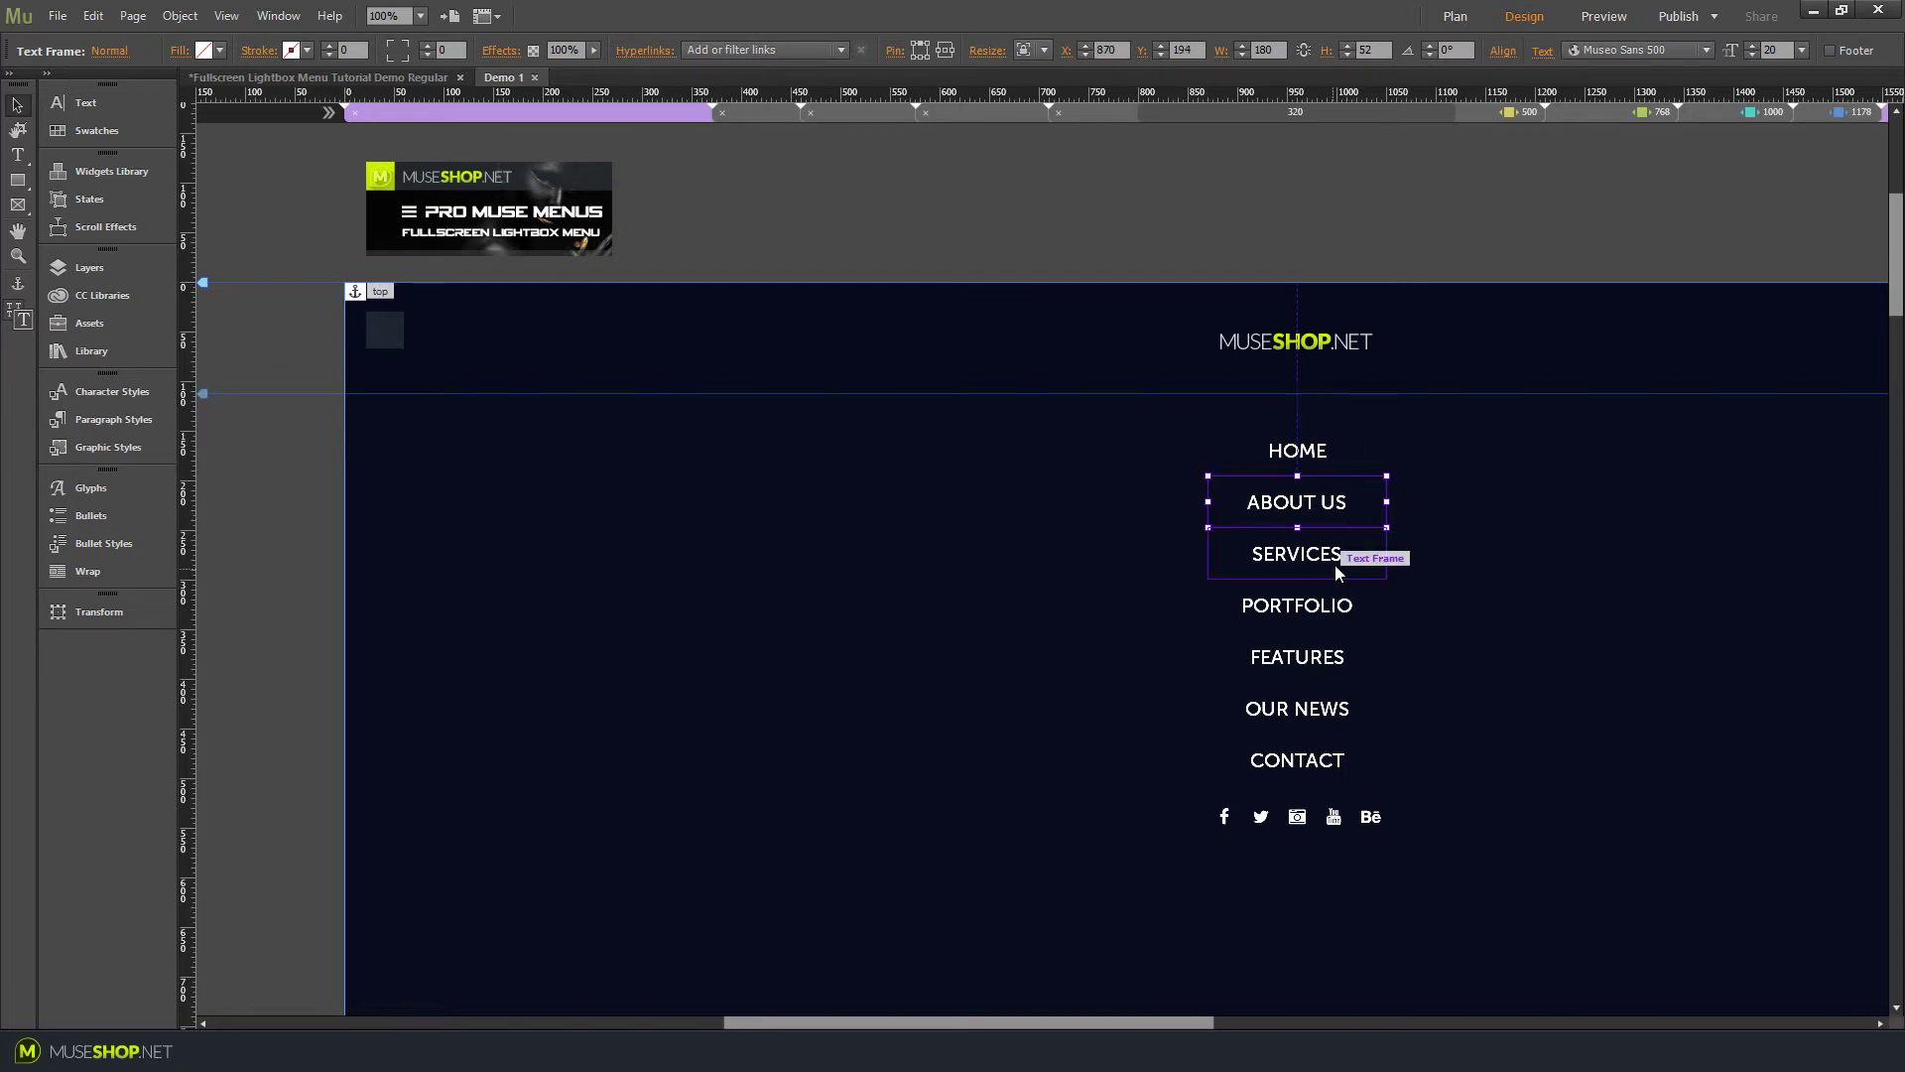
{"action": "left_click", "coordinate": [1351, 556]}
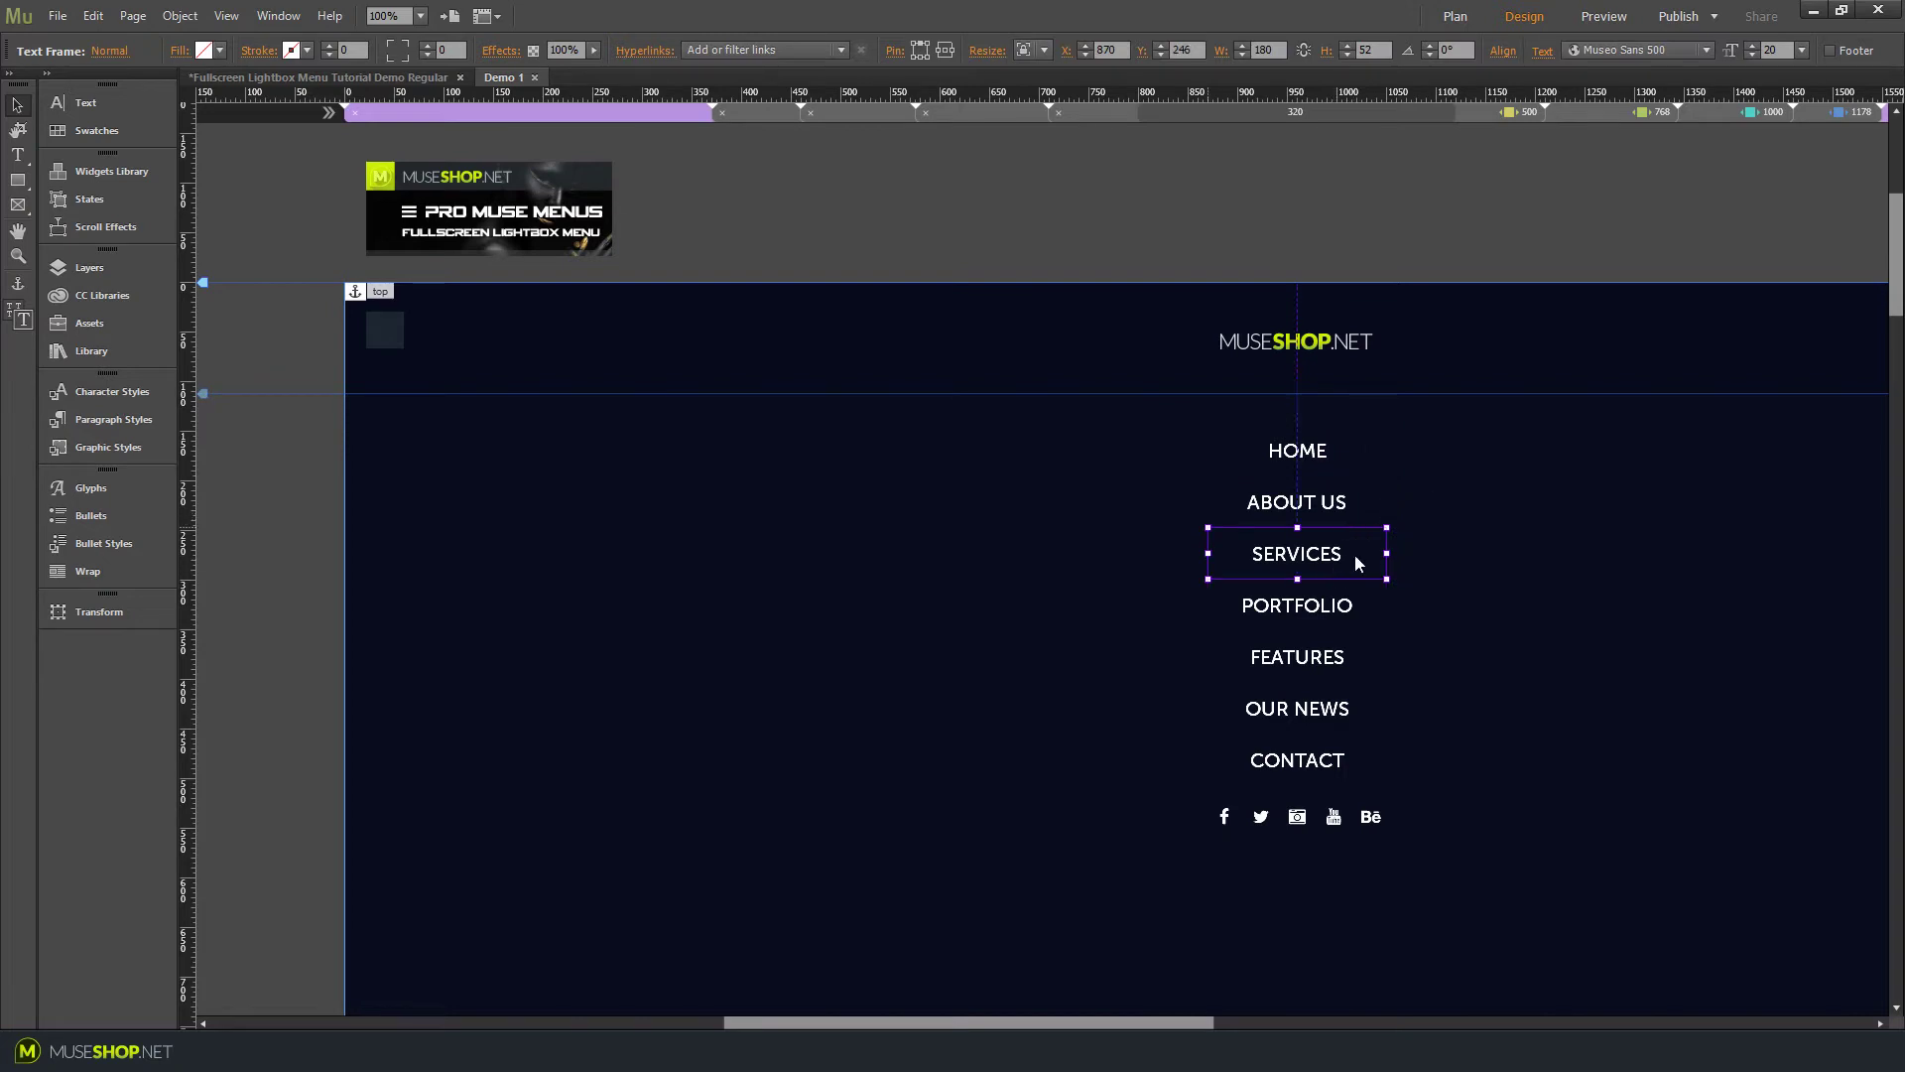
{"action": "left_click", "coordinate": [1372, 615]}
{"action": "left_click", "coordinate": [1359, 708]}
{"action": "left_click", "coordinate": [1364, 760]}
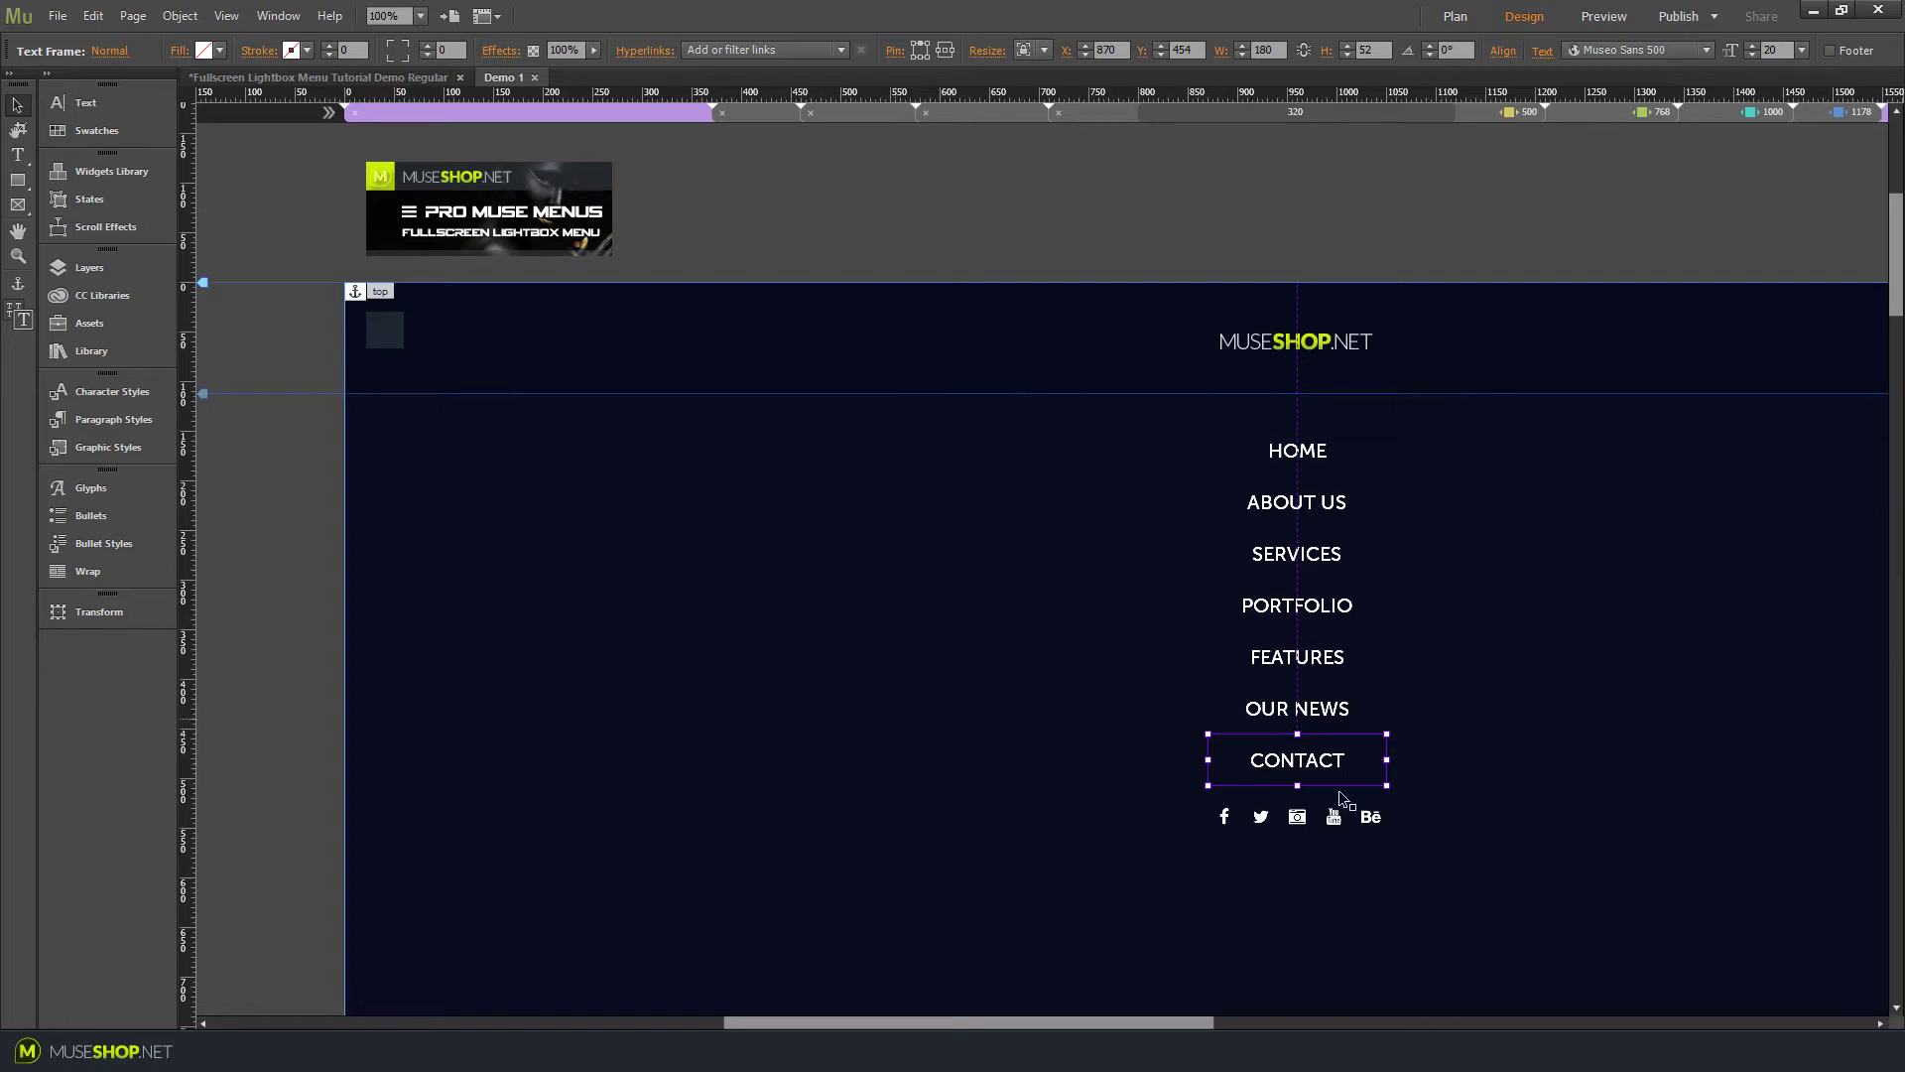
{"action": "left_click", "coordinate": [151, 446]}
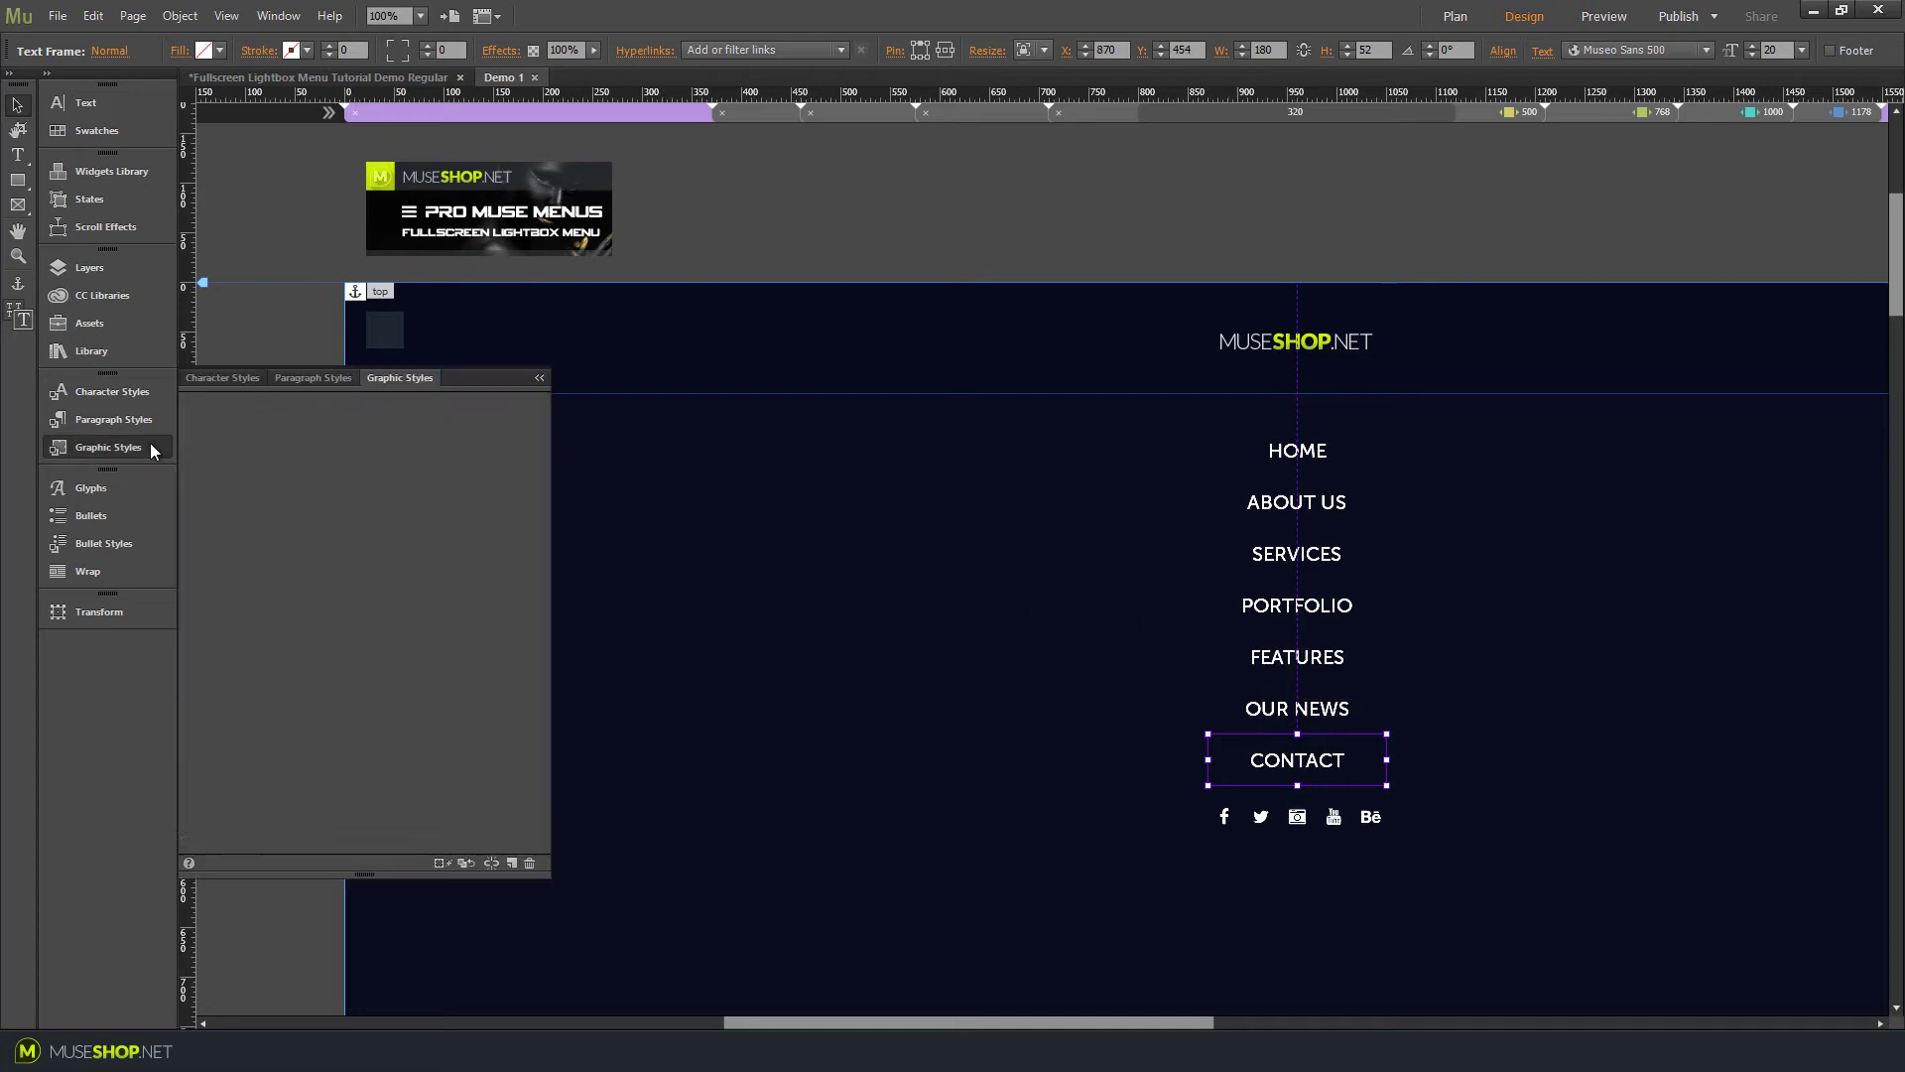
{"action": "mouse_move", "coordinate": [210, 510]}
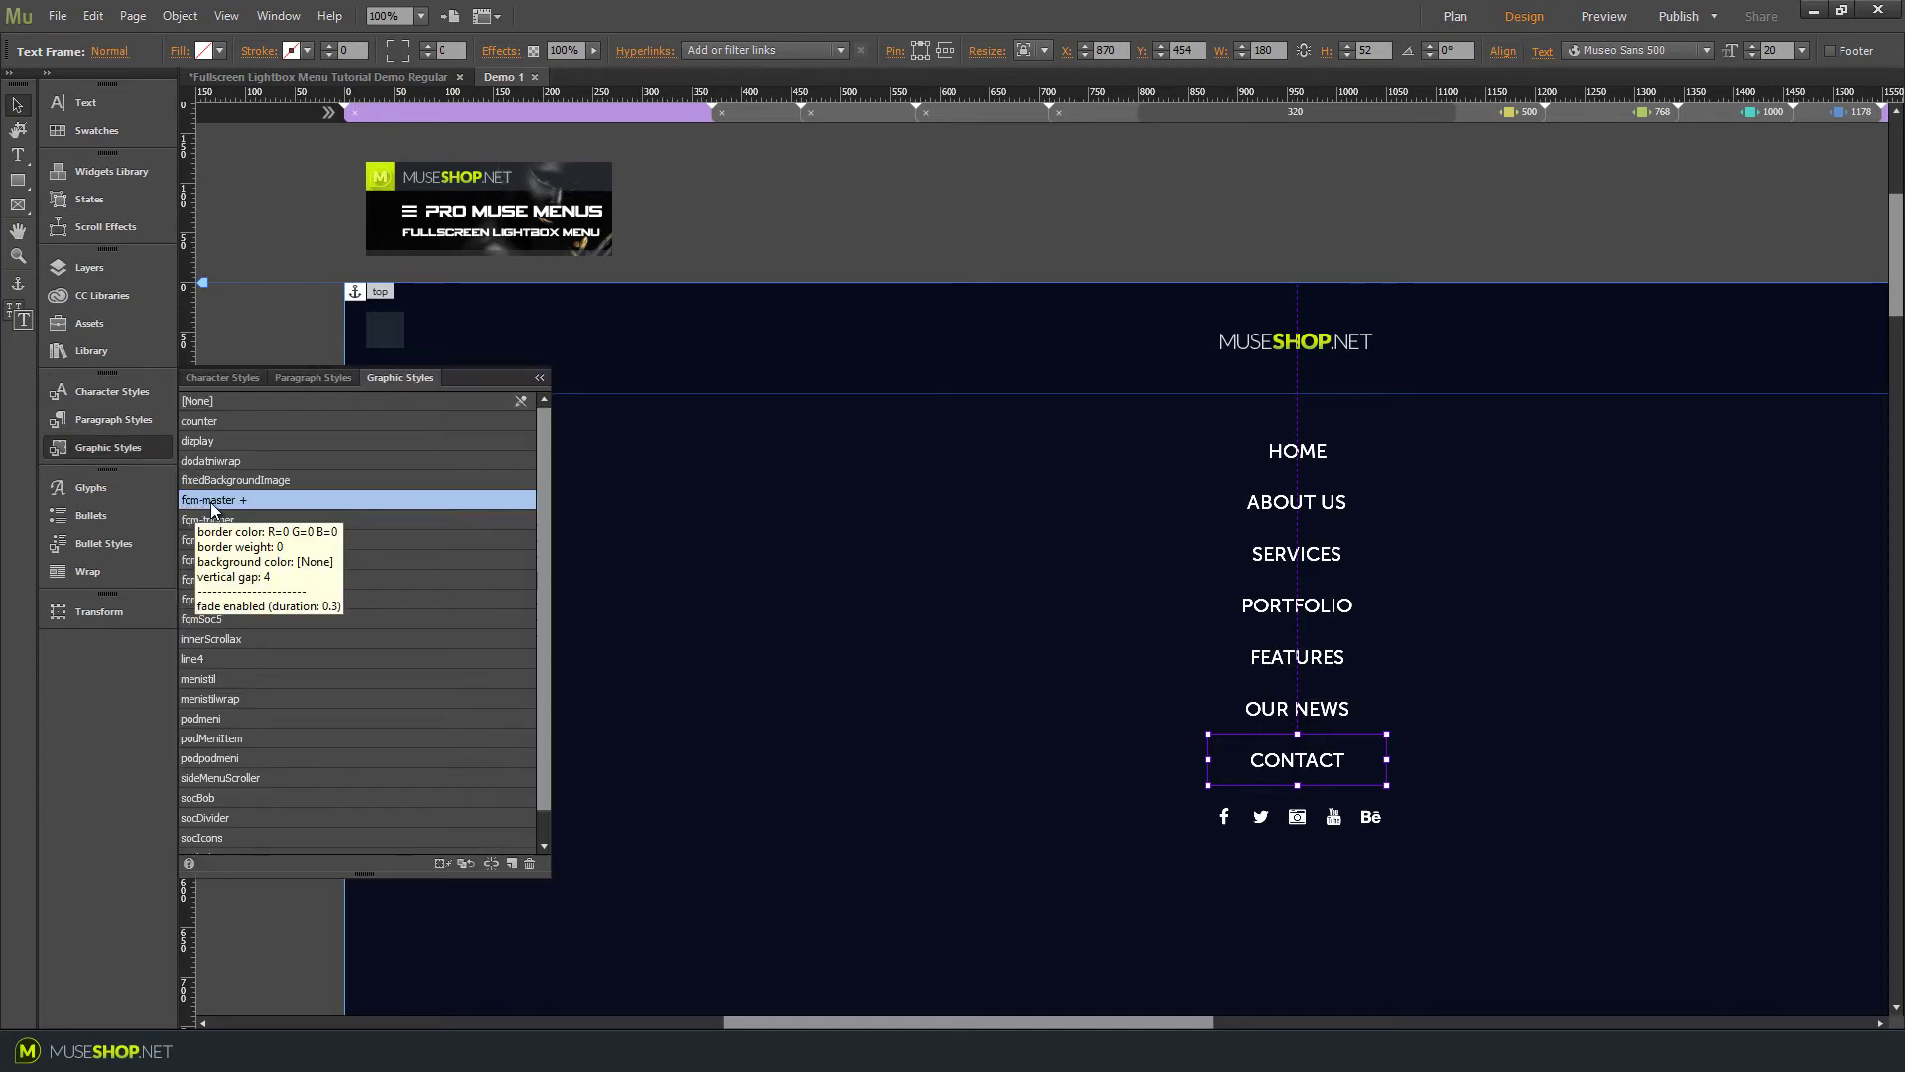
{"action": "left_click", "coordinate": [1229, 821]}
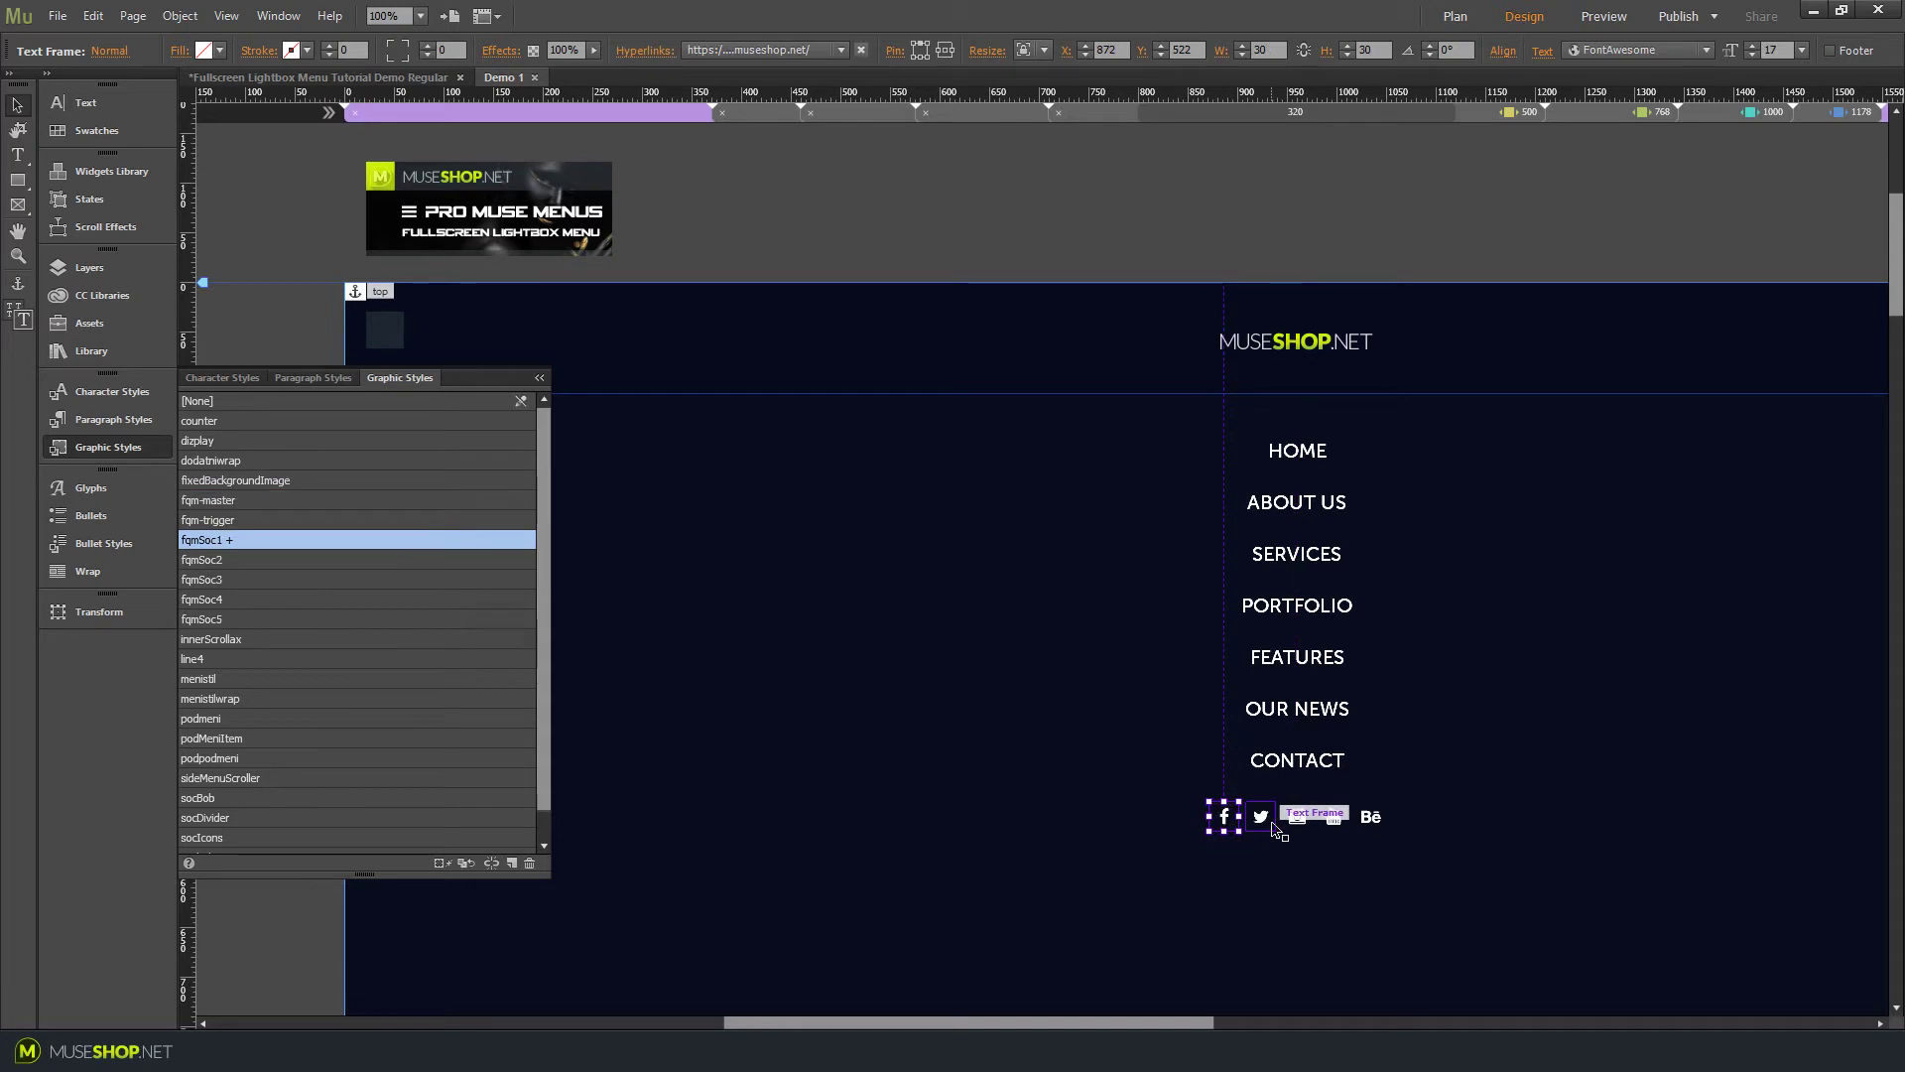
{"action": "left_click", "coordinate": [1260, 818]}
{"action": "left_click", "coordinate": [1297, 818]}
{"action": "left_click", "coordinate": [1333, 819]}
{"action": "left_click", "coordinate": [1367, 824]}
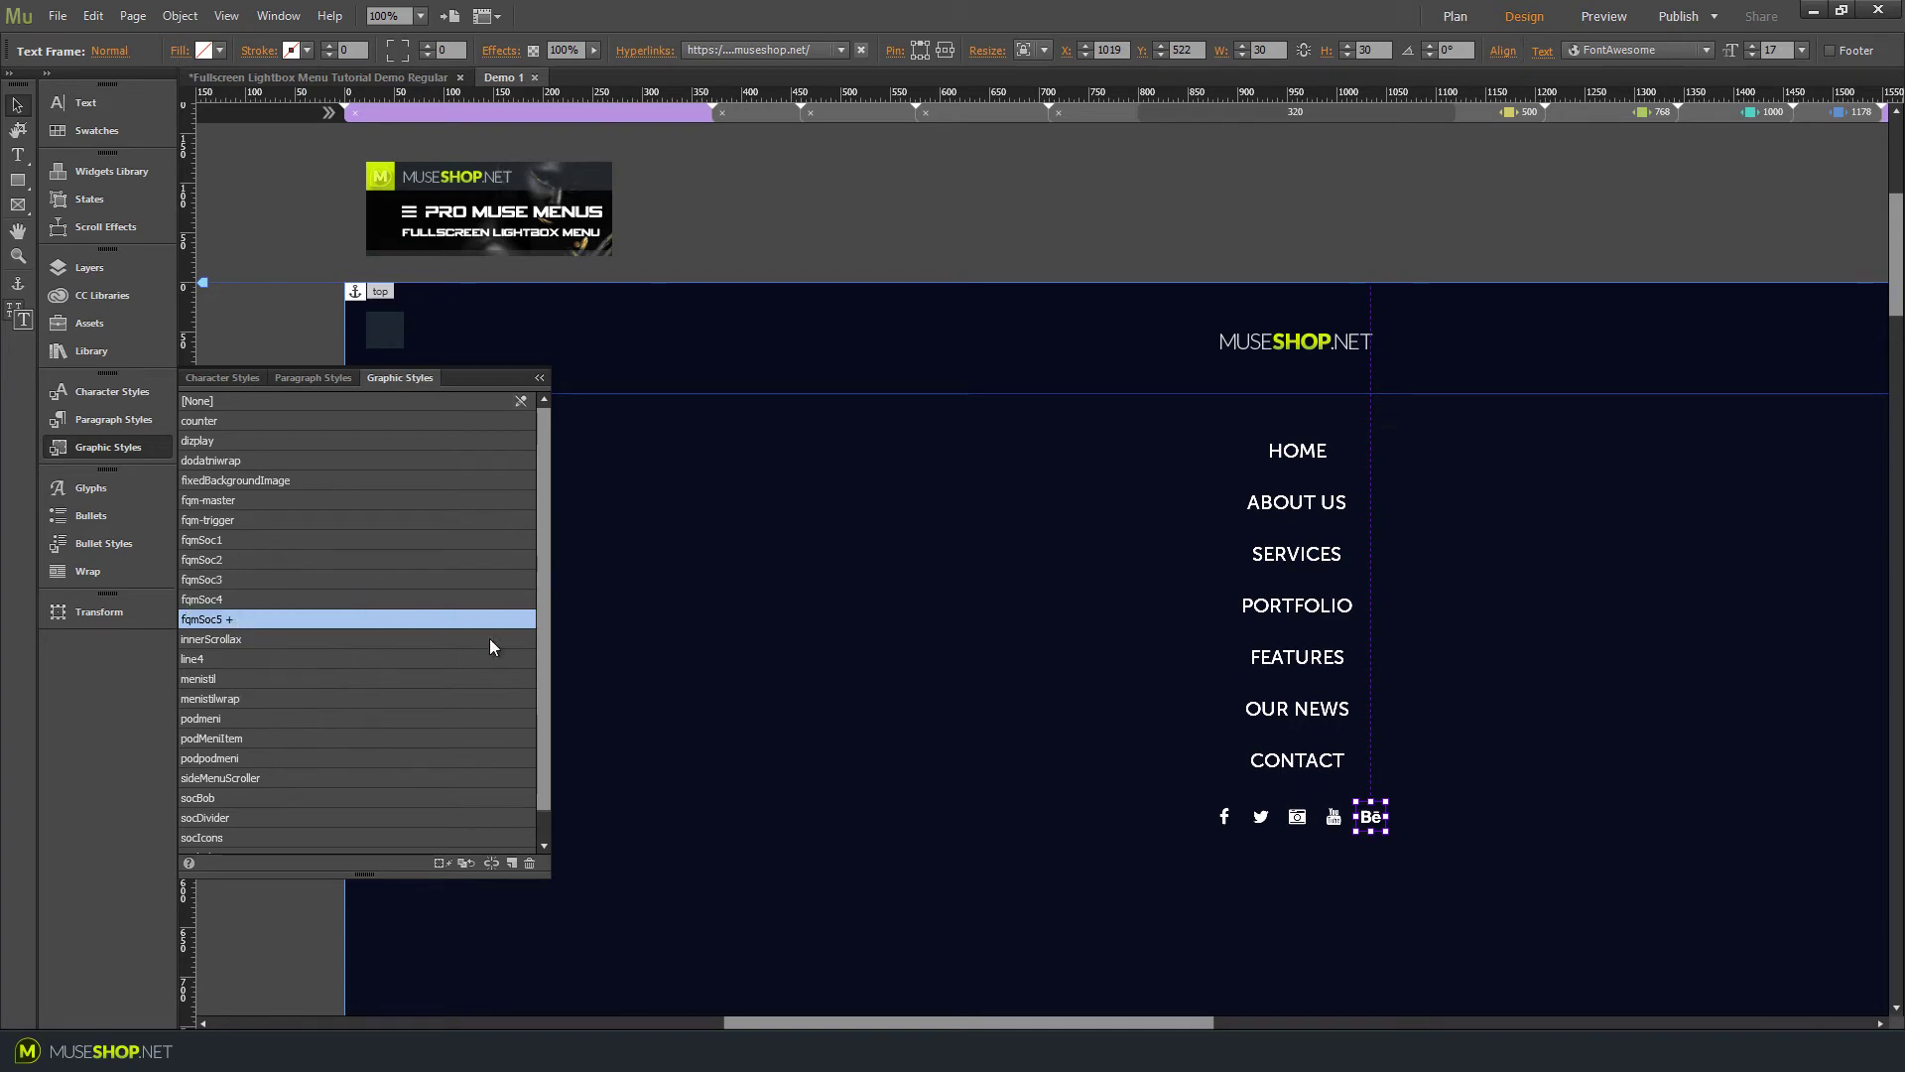
{"action": "left_click", "coordinate": [385, 329]}
{"action": "left_click", "coordinate": [108, 447]}
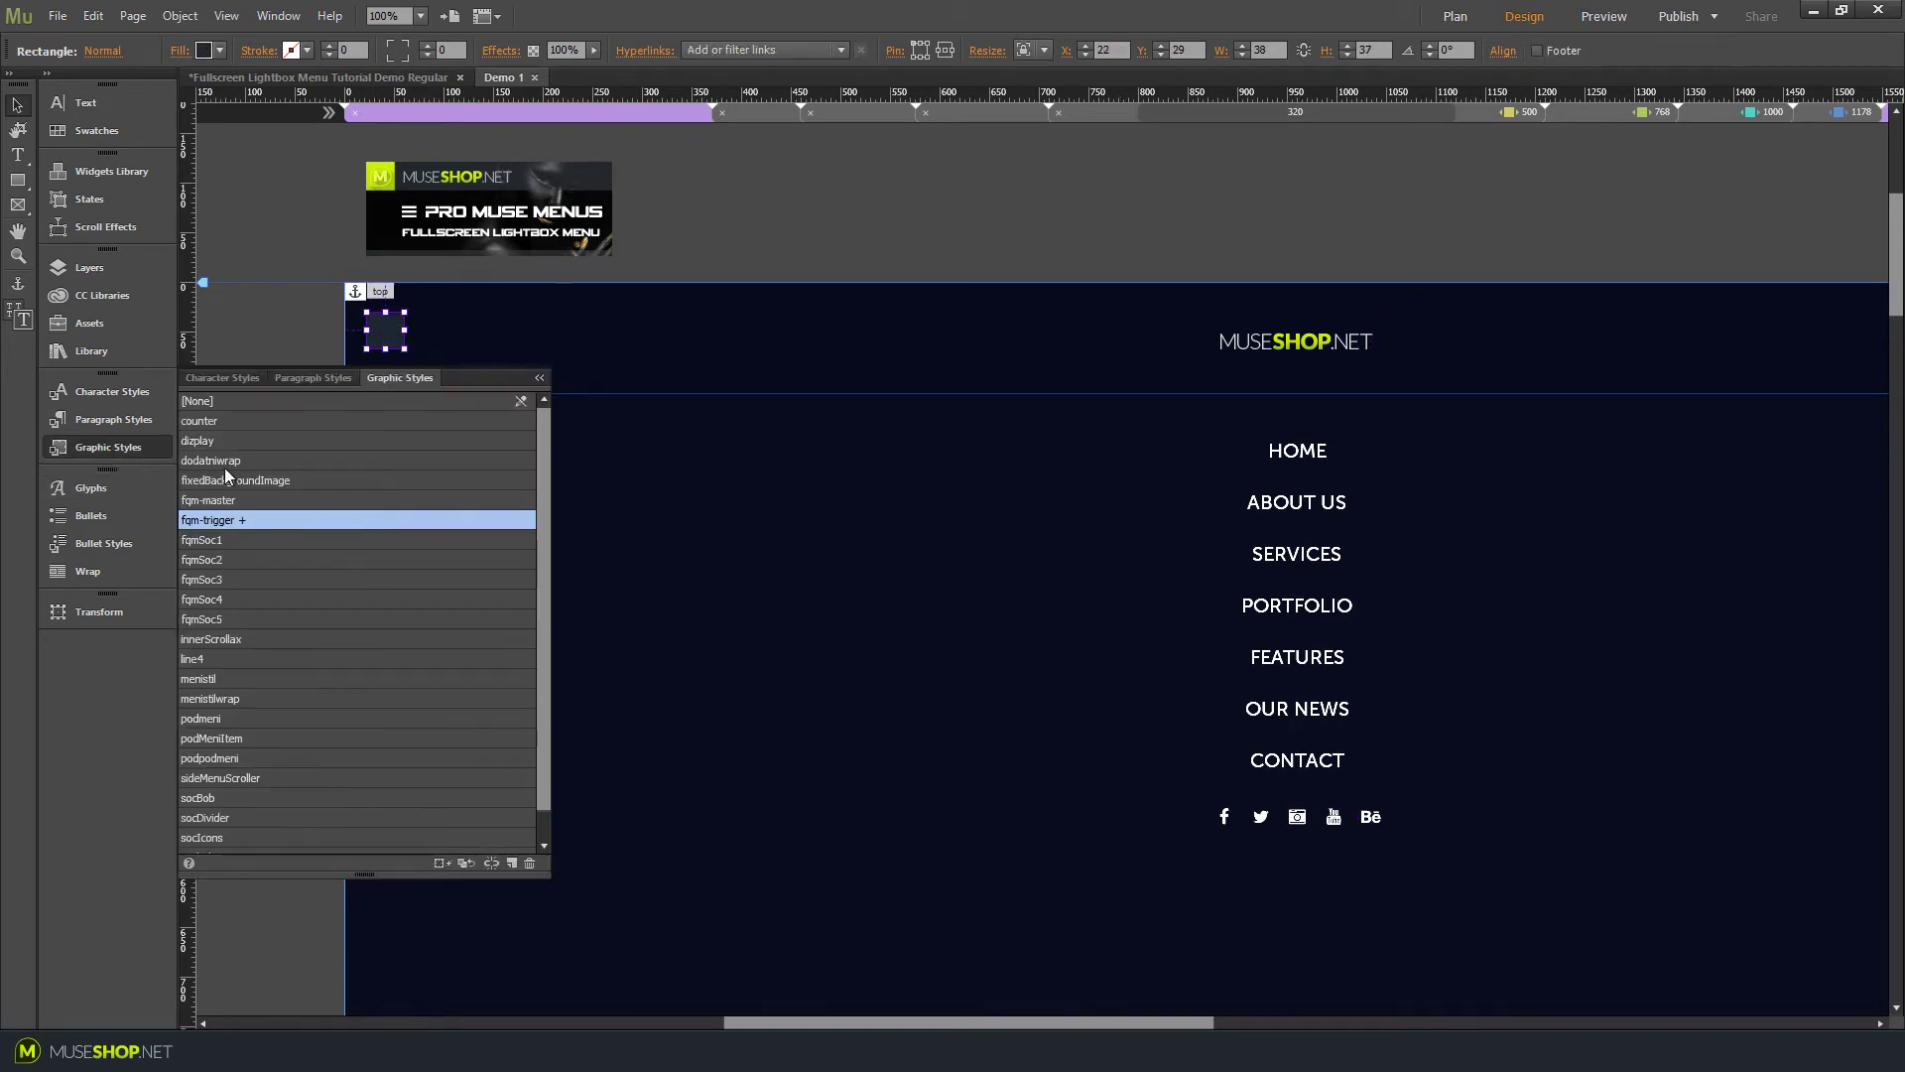
{"action": "left_click", "coordinate": [124, 451]}
{"action": "left_click", "coordinate": [925, 200]}
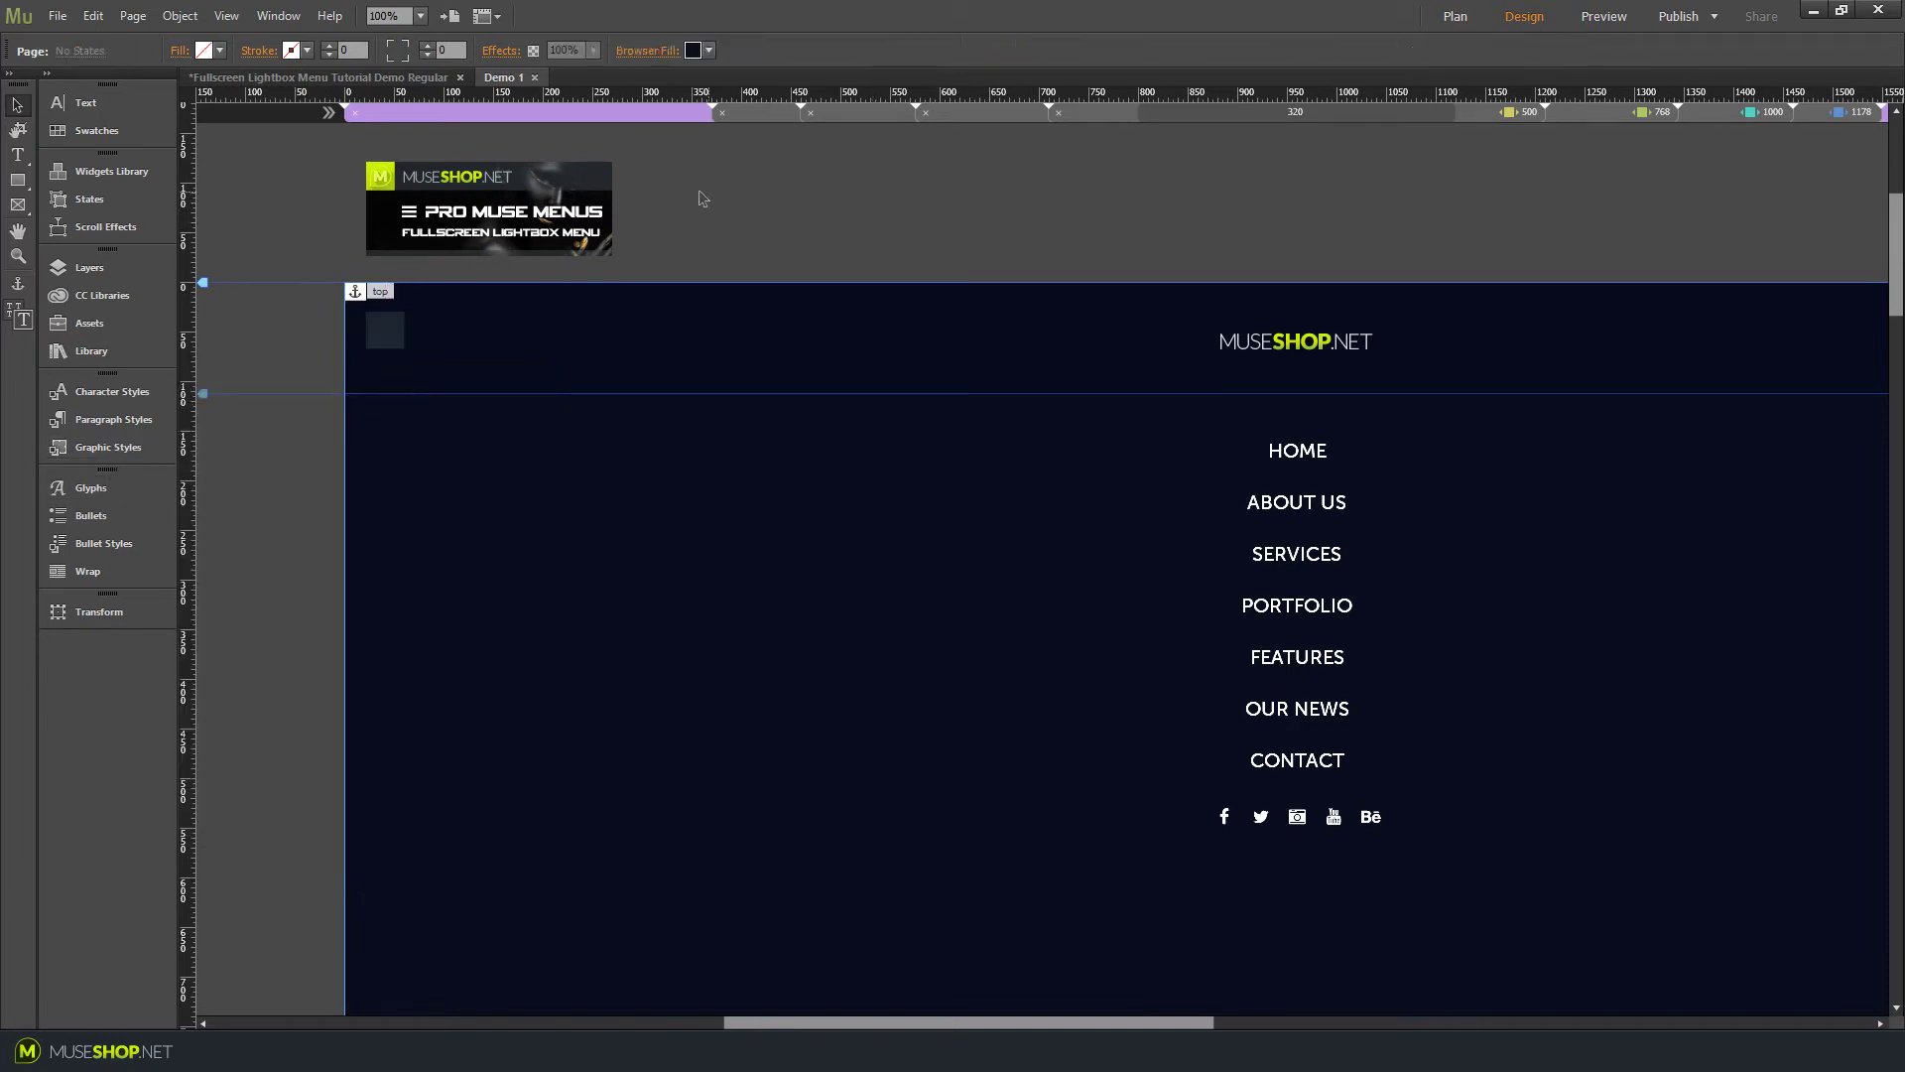
Review the Fullscreen Lightbox Menu widget options, then switch to the Chrome preview
{"action": "left_click", "coordinate": [595, 204]}
{"action": "left_click", "coordinate": [630, 160]}
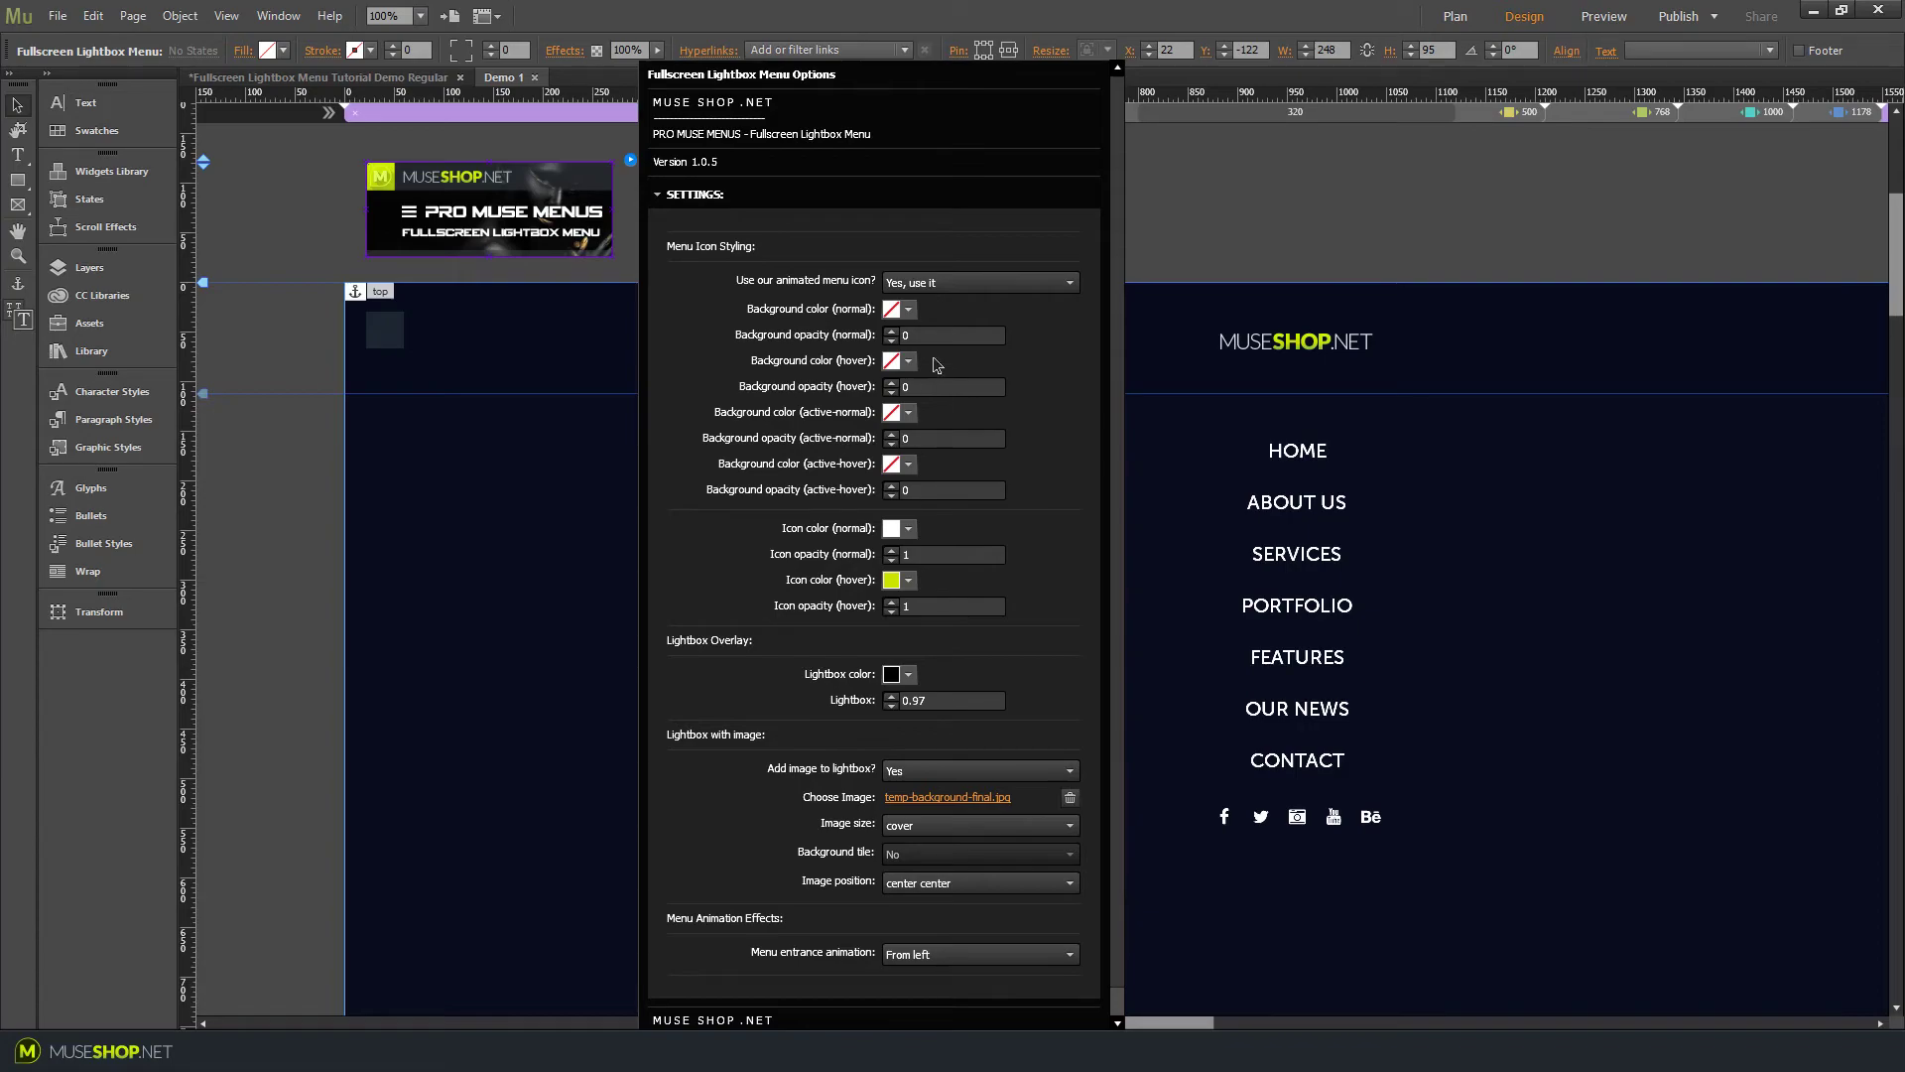
{"action": "left_click", "coordinate": [171, 1012]}
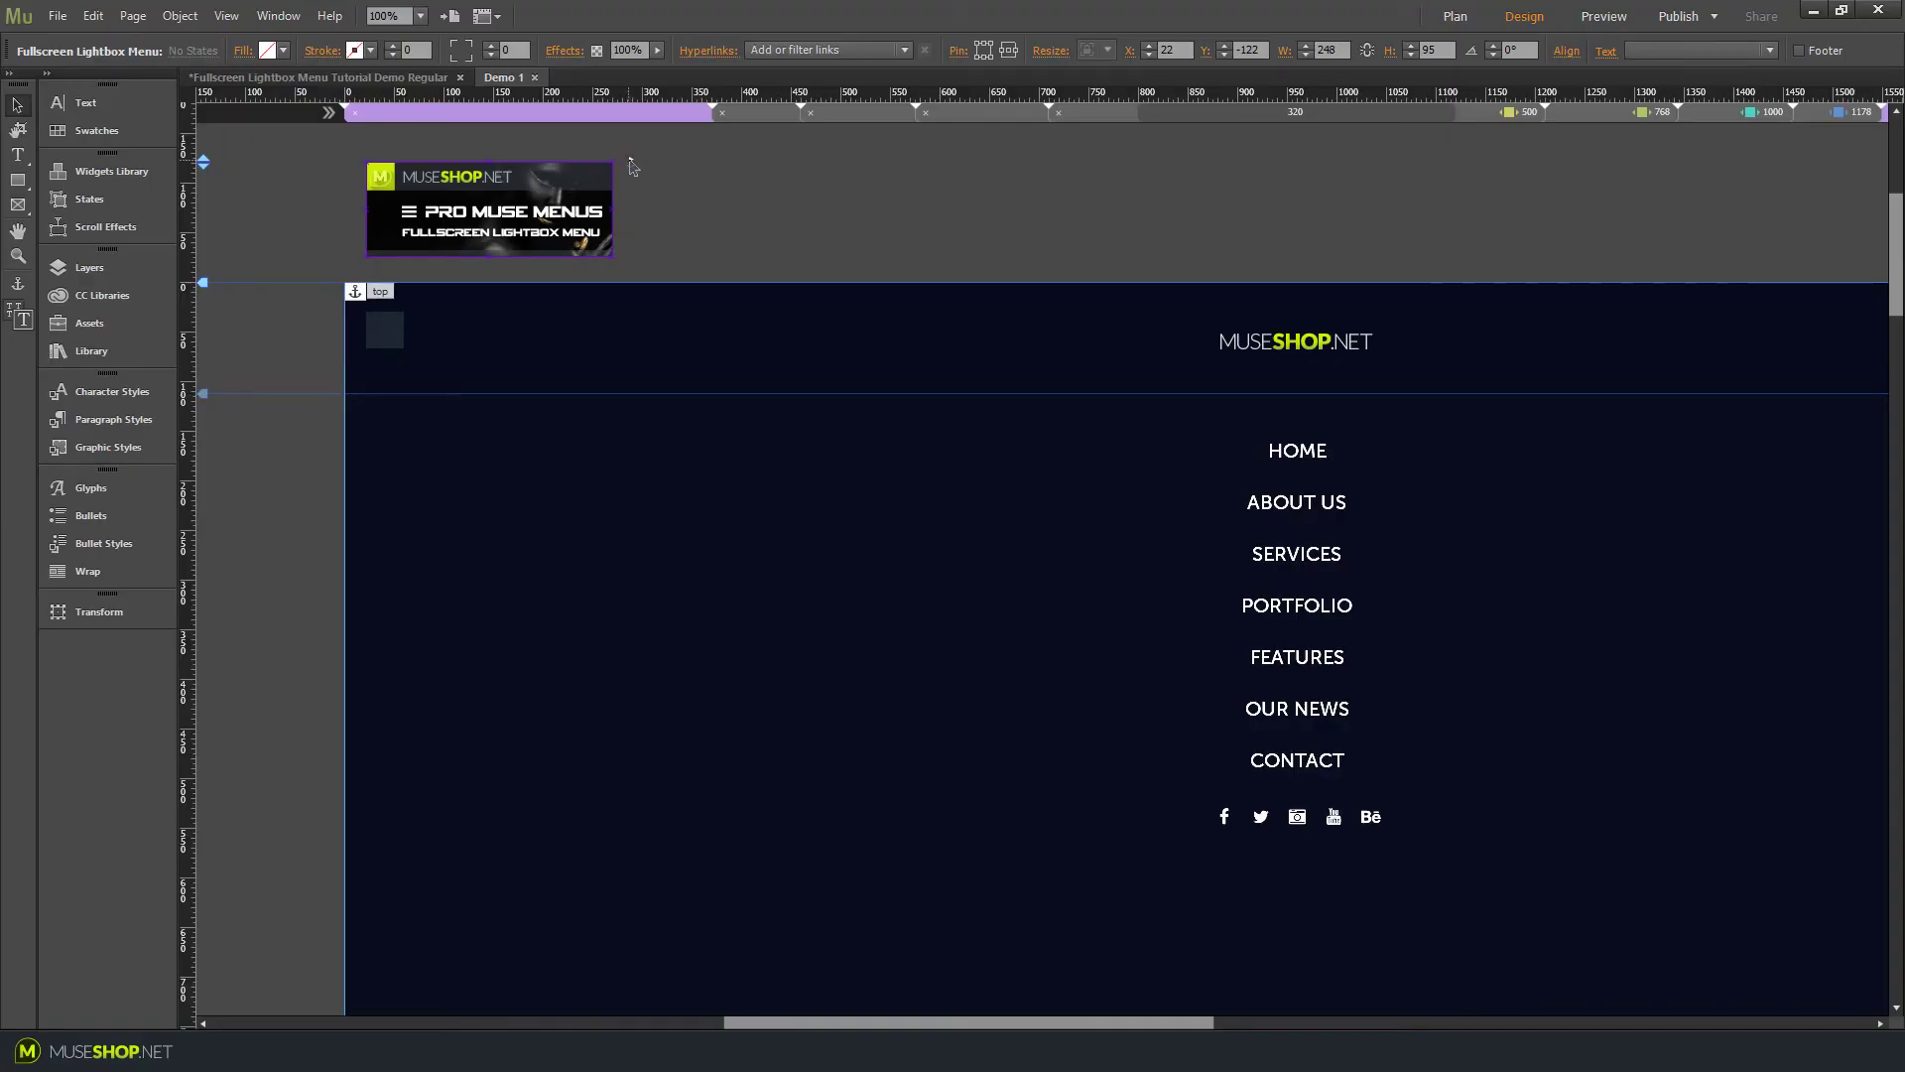
Reopen the widget's options in Muse after opening the hamburger menu in the Chrome preview
{"action": "left_click", "coordinate": [630, 160]}
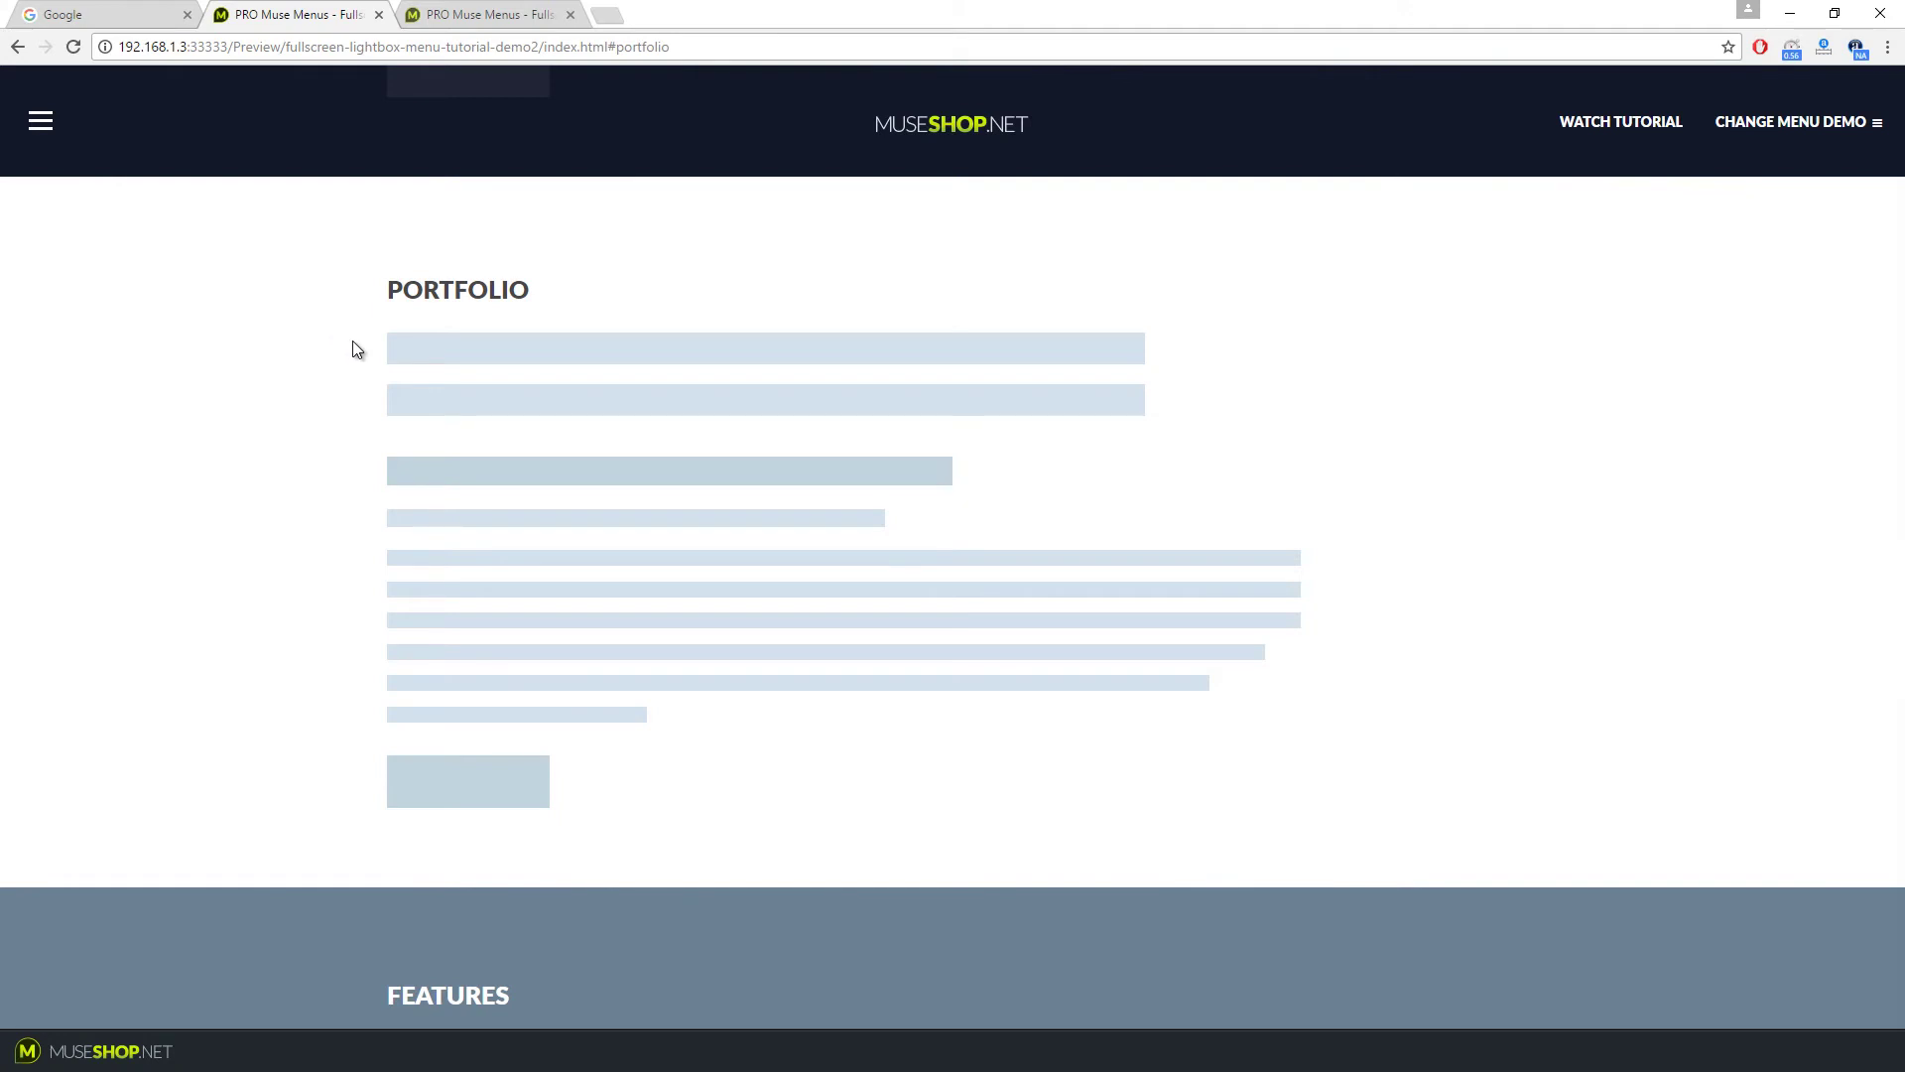
{"action": "left_click", "coordinate": [42, 137]}
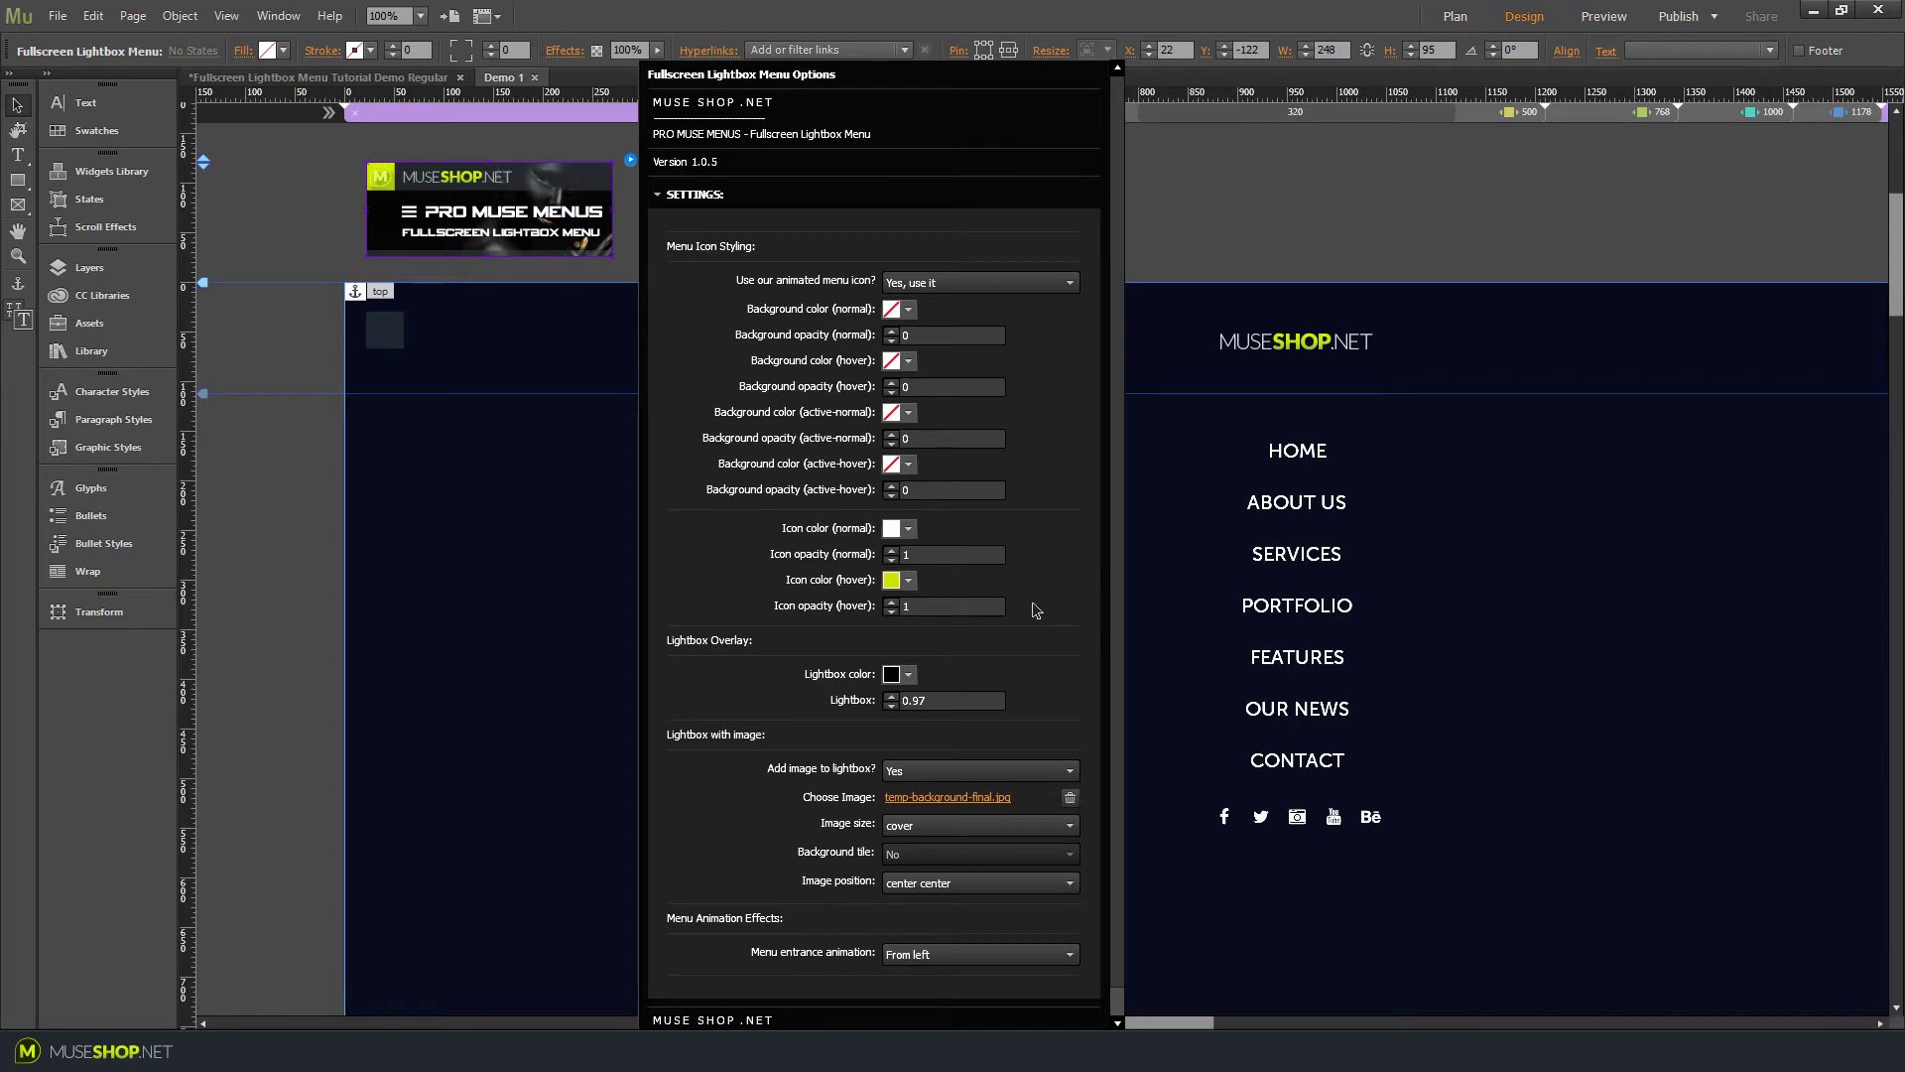
Set the icon backgrounds: blue normal, cyan hover, purple active, pink active-hover
{"action": "left_click", "coordinate": [908, 309]}
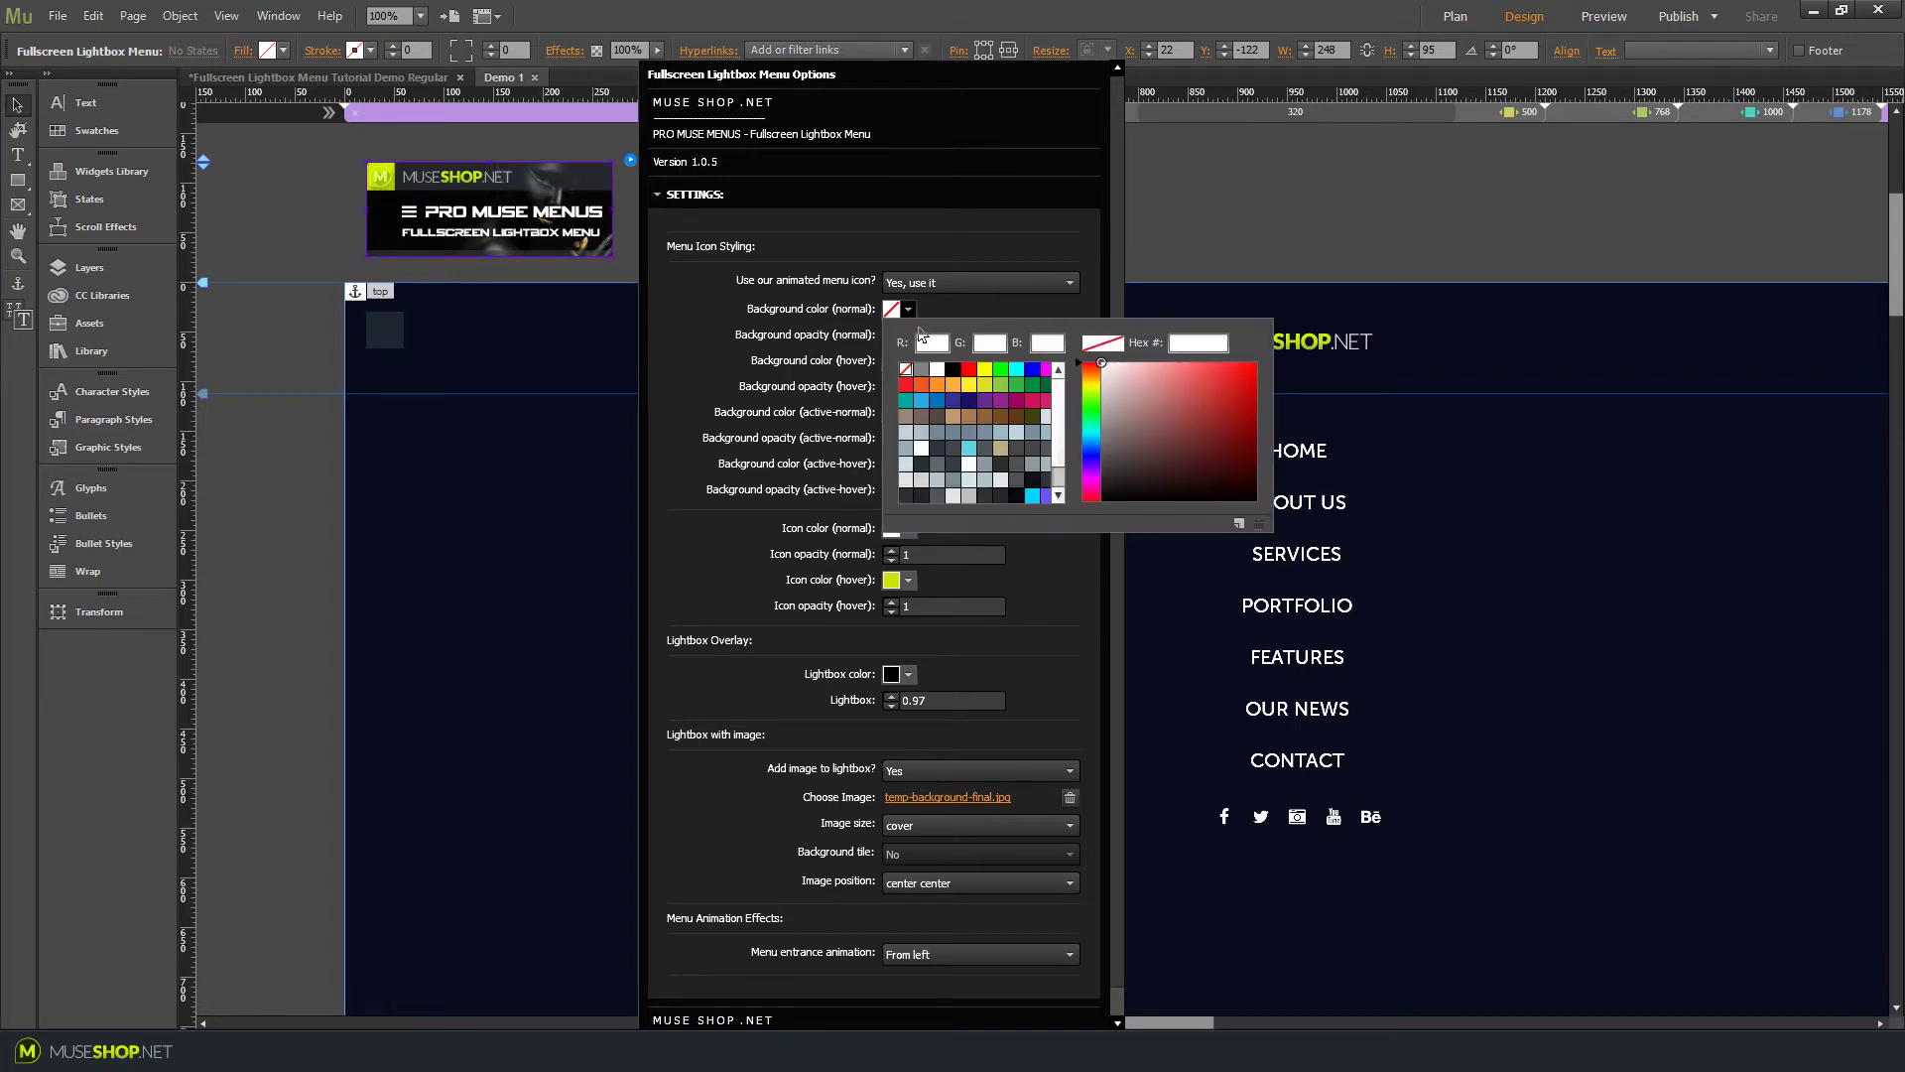
{"action": "left_click", "coordinate": [943, 399]}
{"action": "left_click", "coordinate": [908, 361]}
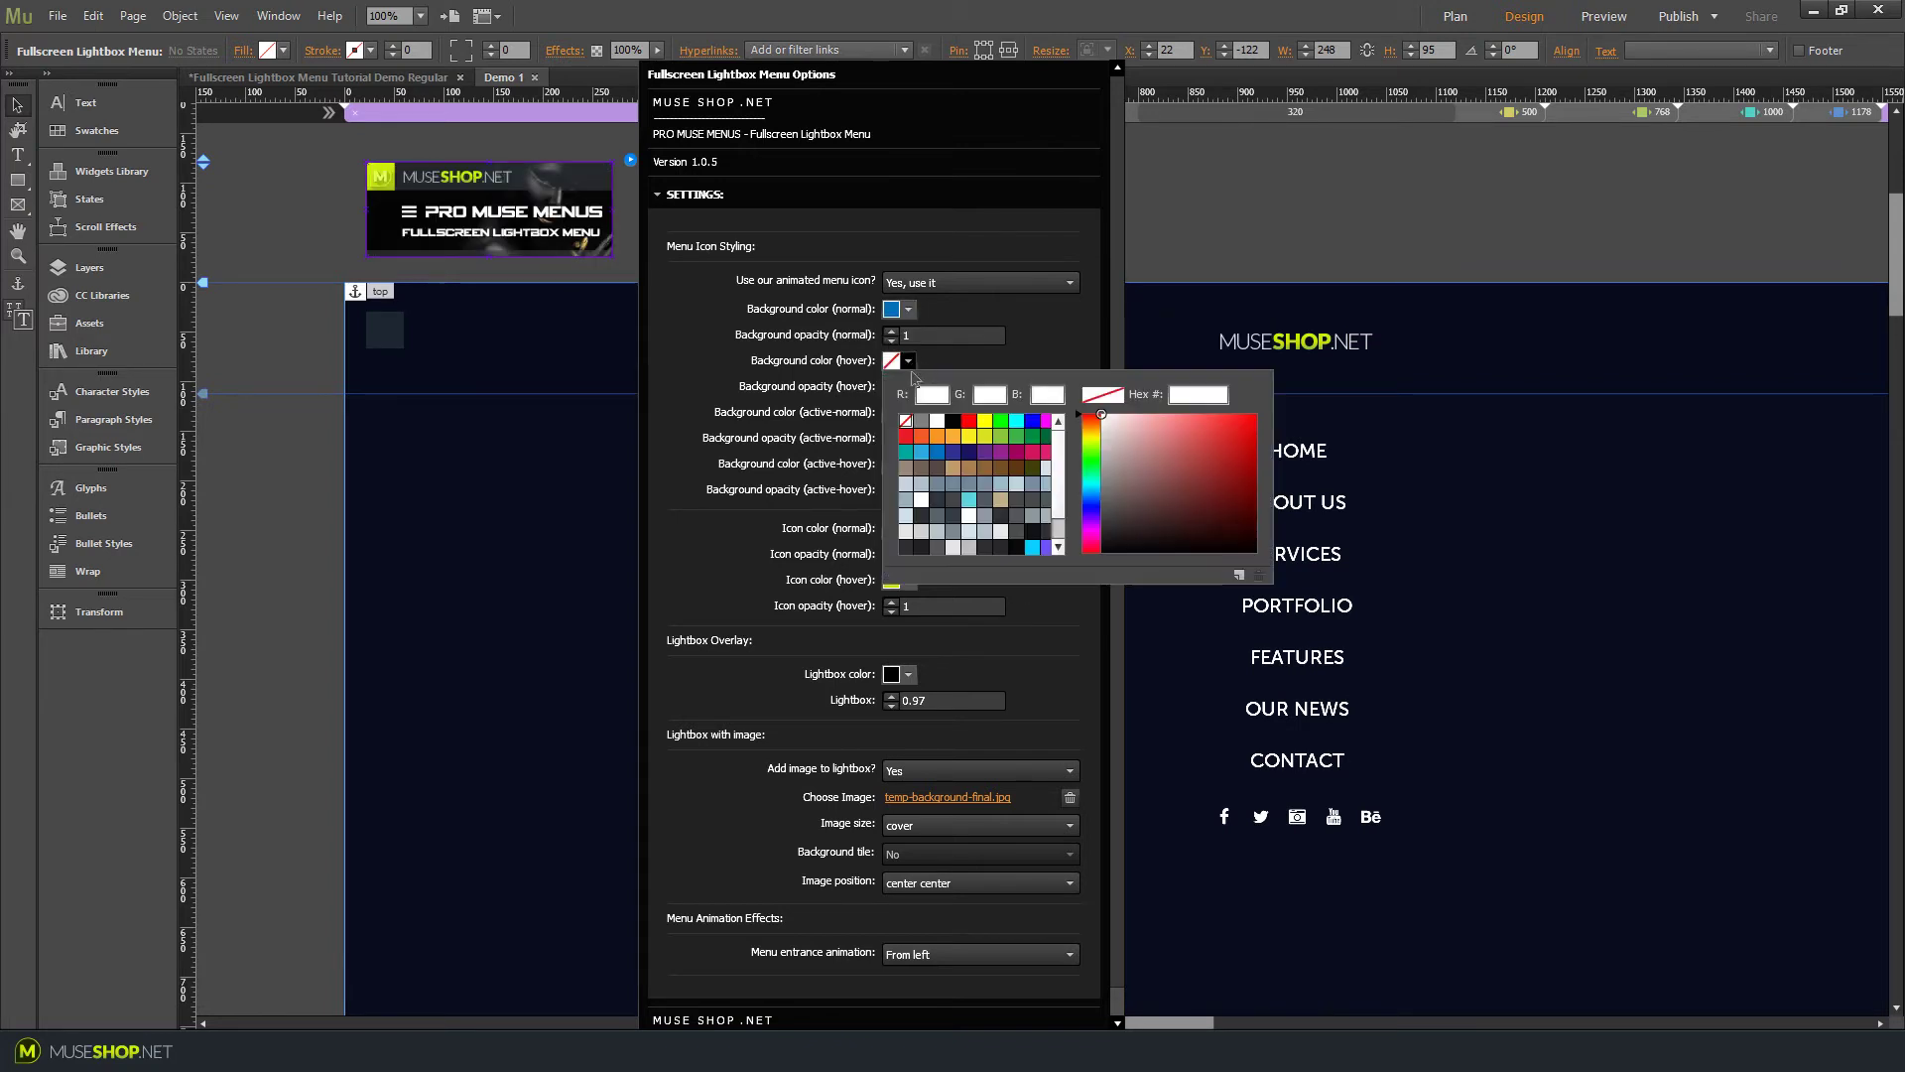
{"action": "left_click", "coordinate": [935, 428]}
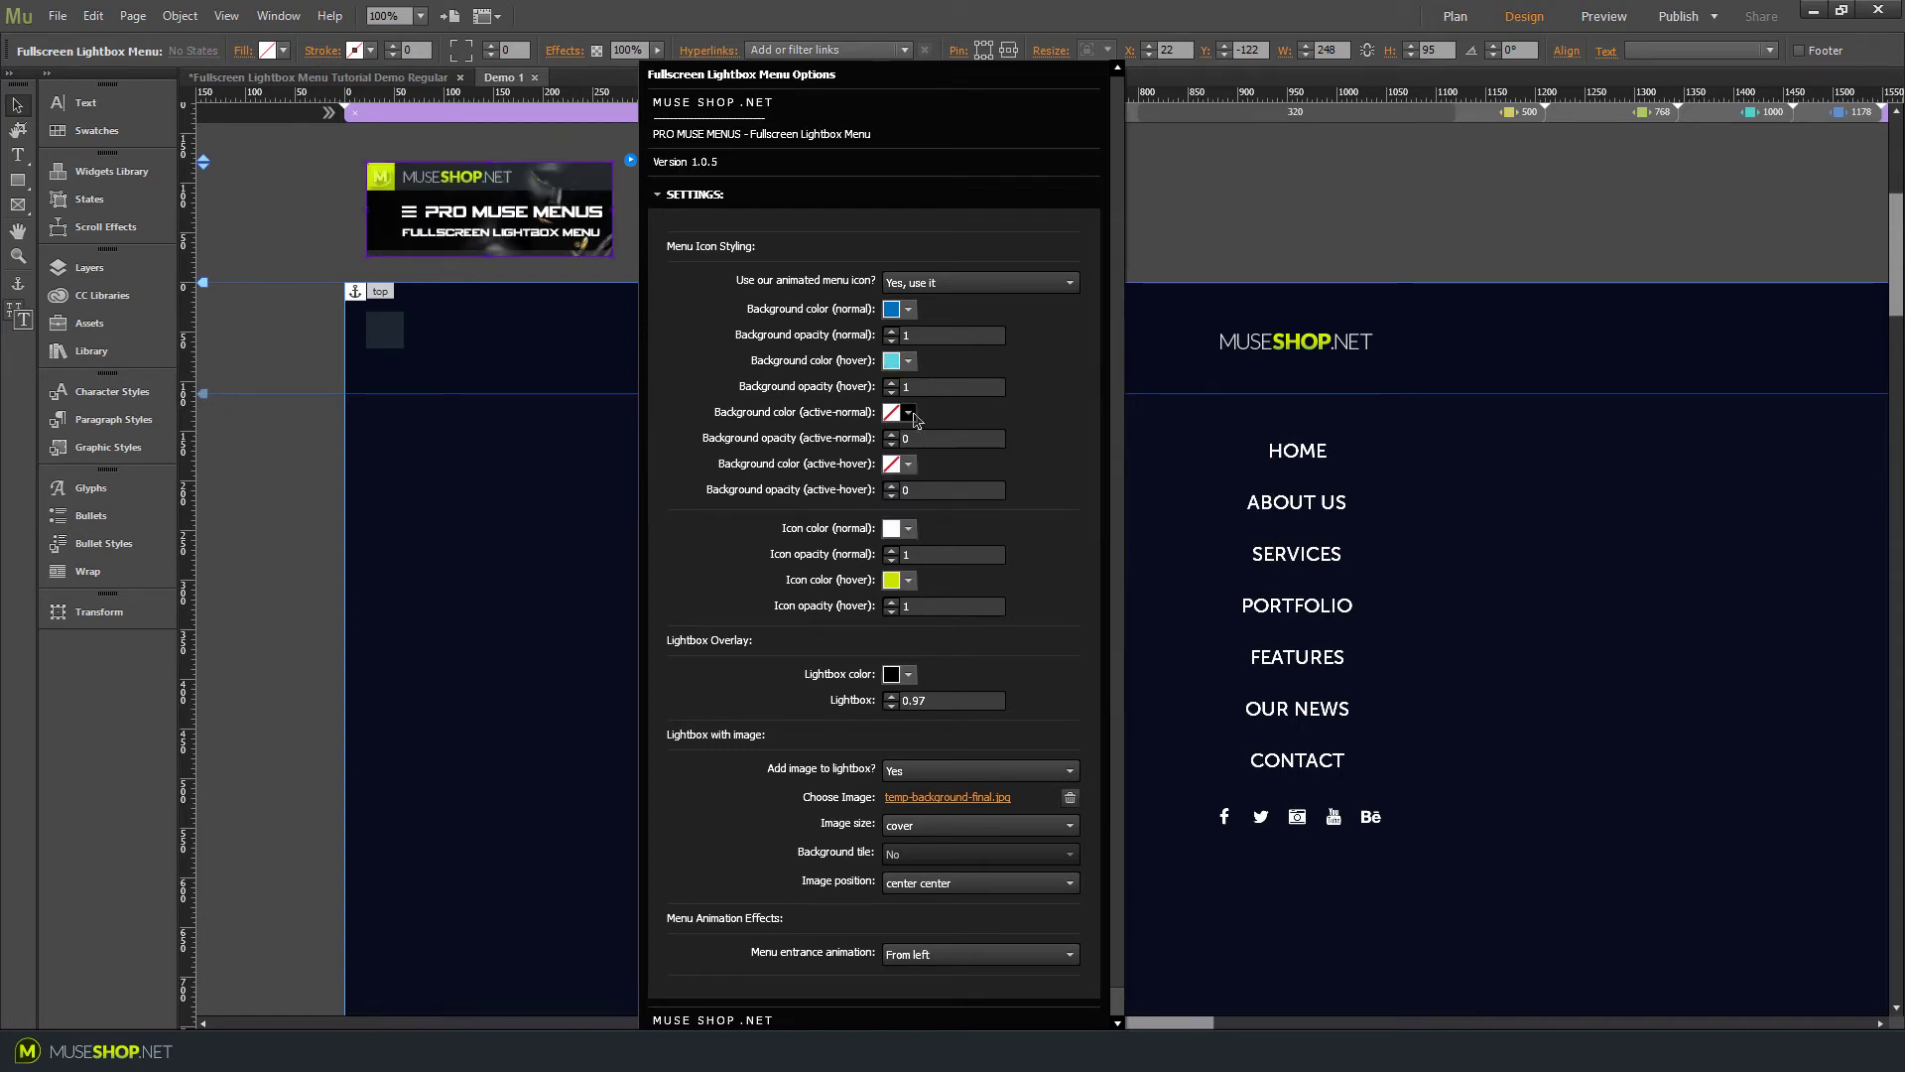
{"action": "left_click", "coordinate": [907, 412]}
{"action": "left_click", "coordinate": [995, 504]}
{"action": "left_click", "coordinate": [908, 463]}
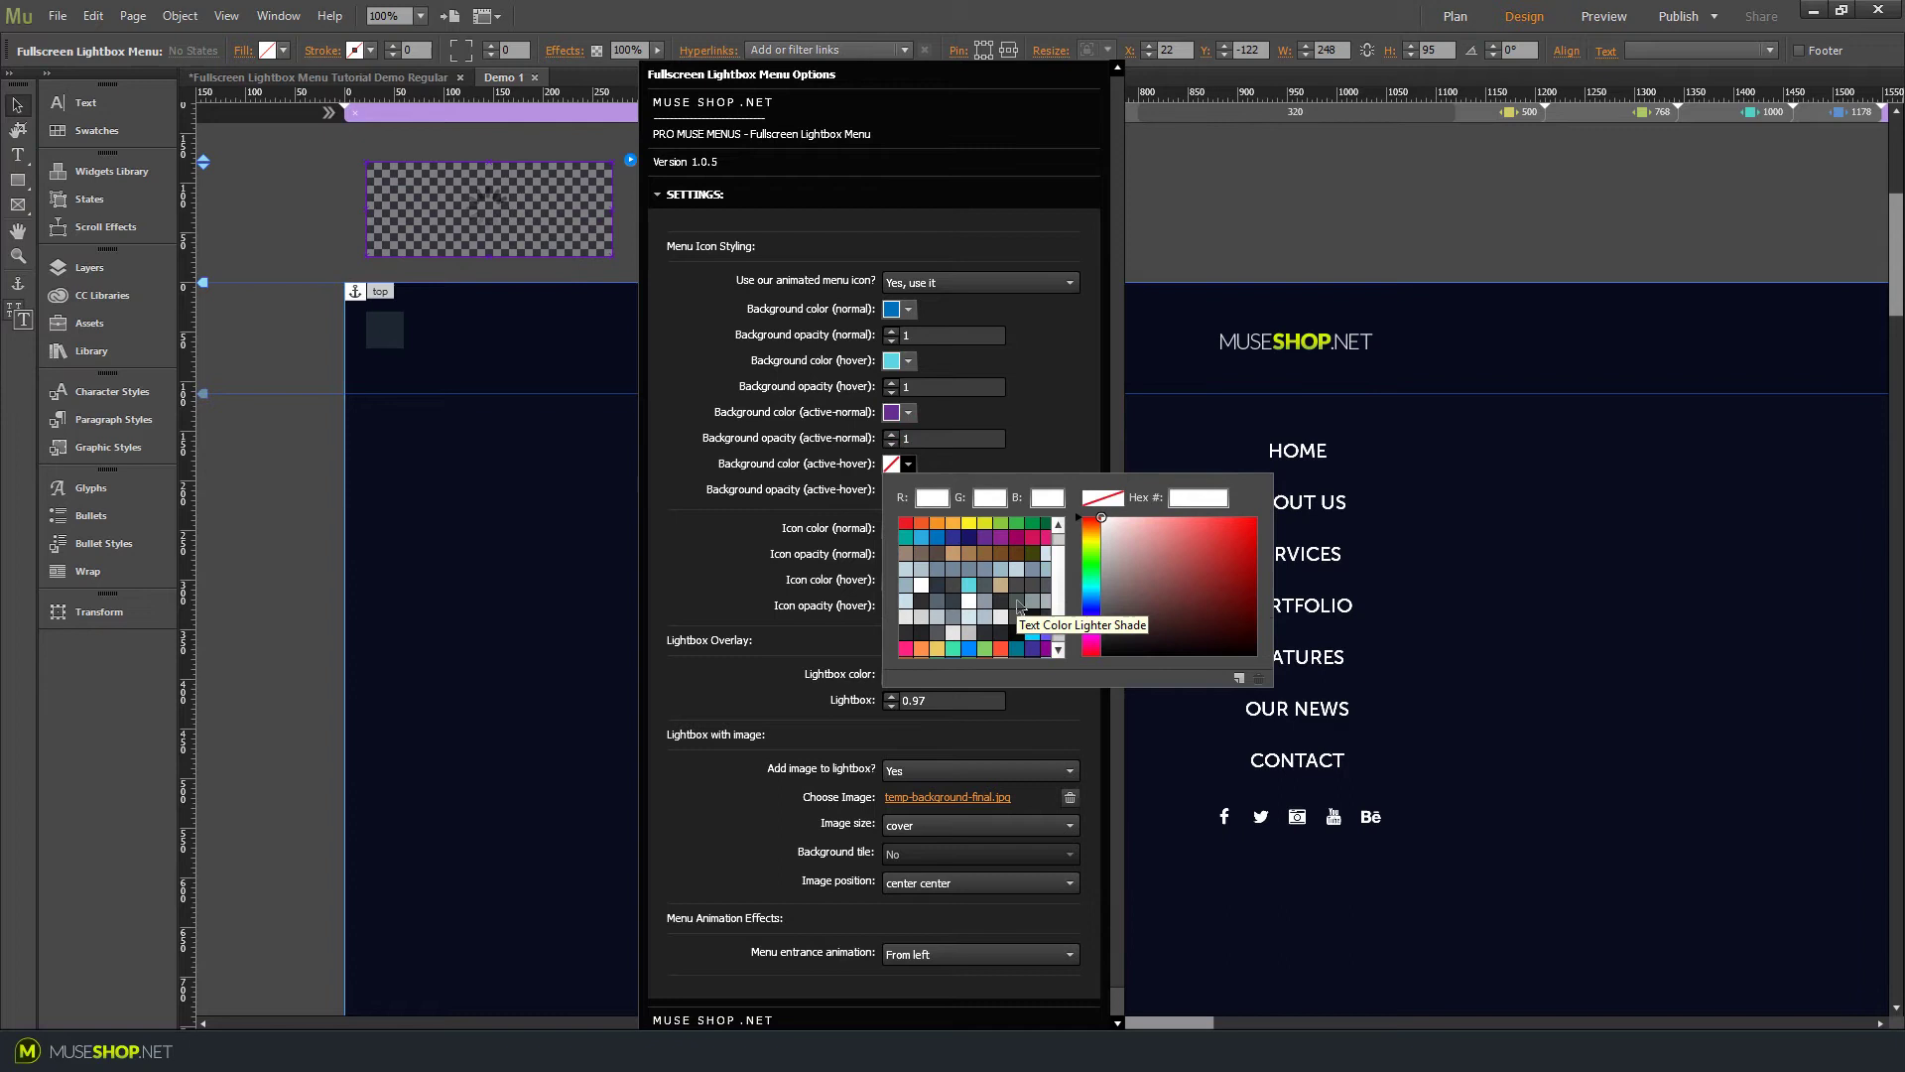
{"action": "scroll", "coordinate": [1012, 611], "scroll_direction": "down", "scroll_amount": 1}
{"action": "left_click", "coordinate": [904, 639]}
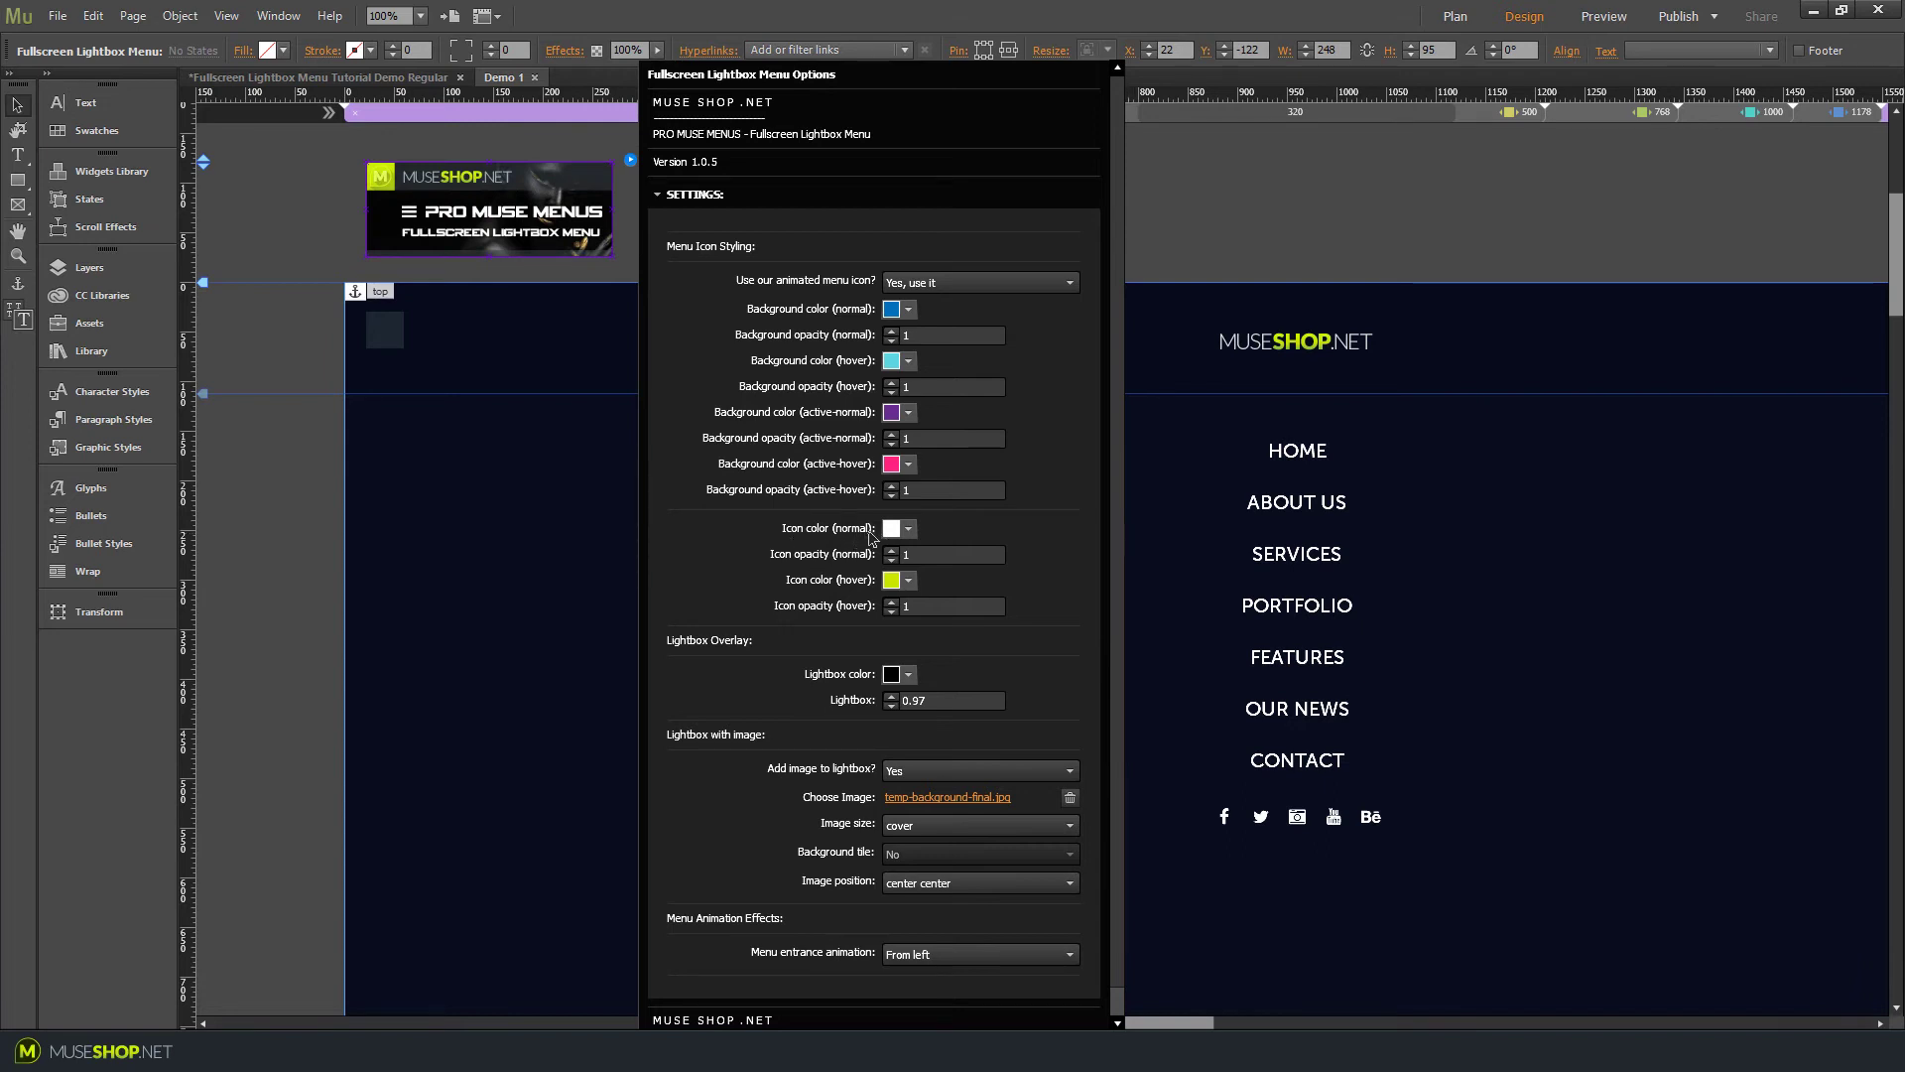
Make the hover icon colour black
{"action": "left_click", "coordinate": [907, 579]}
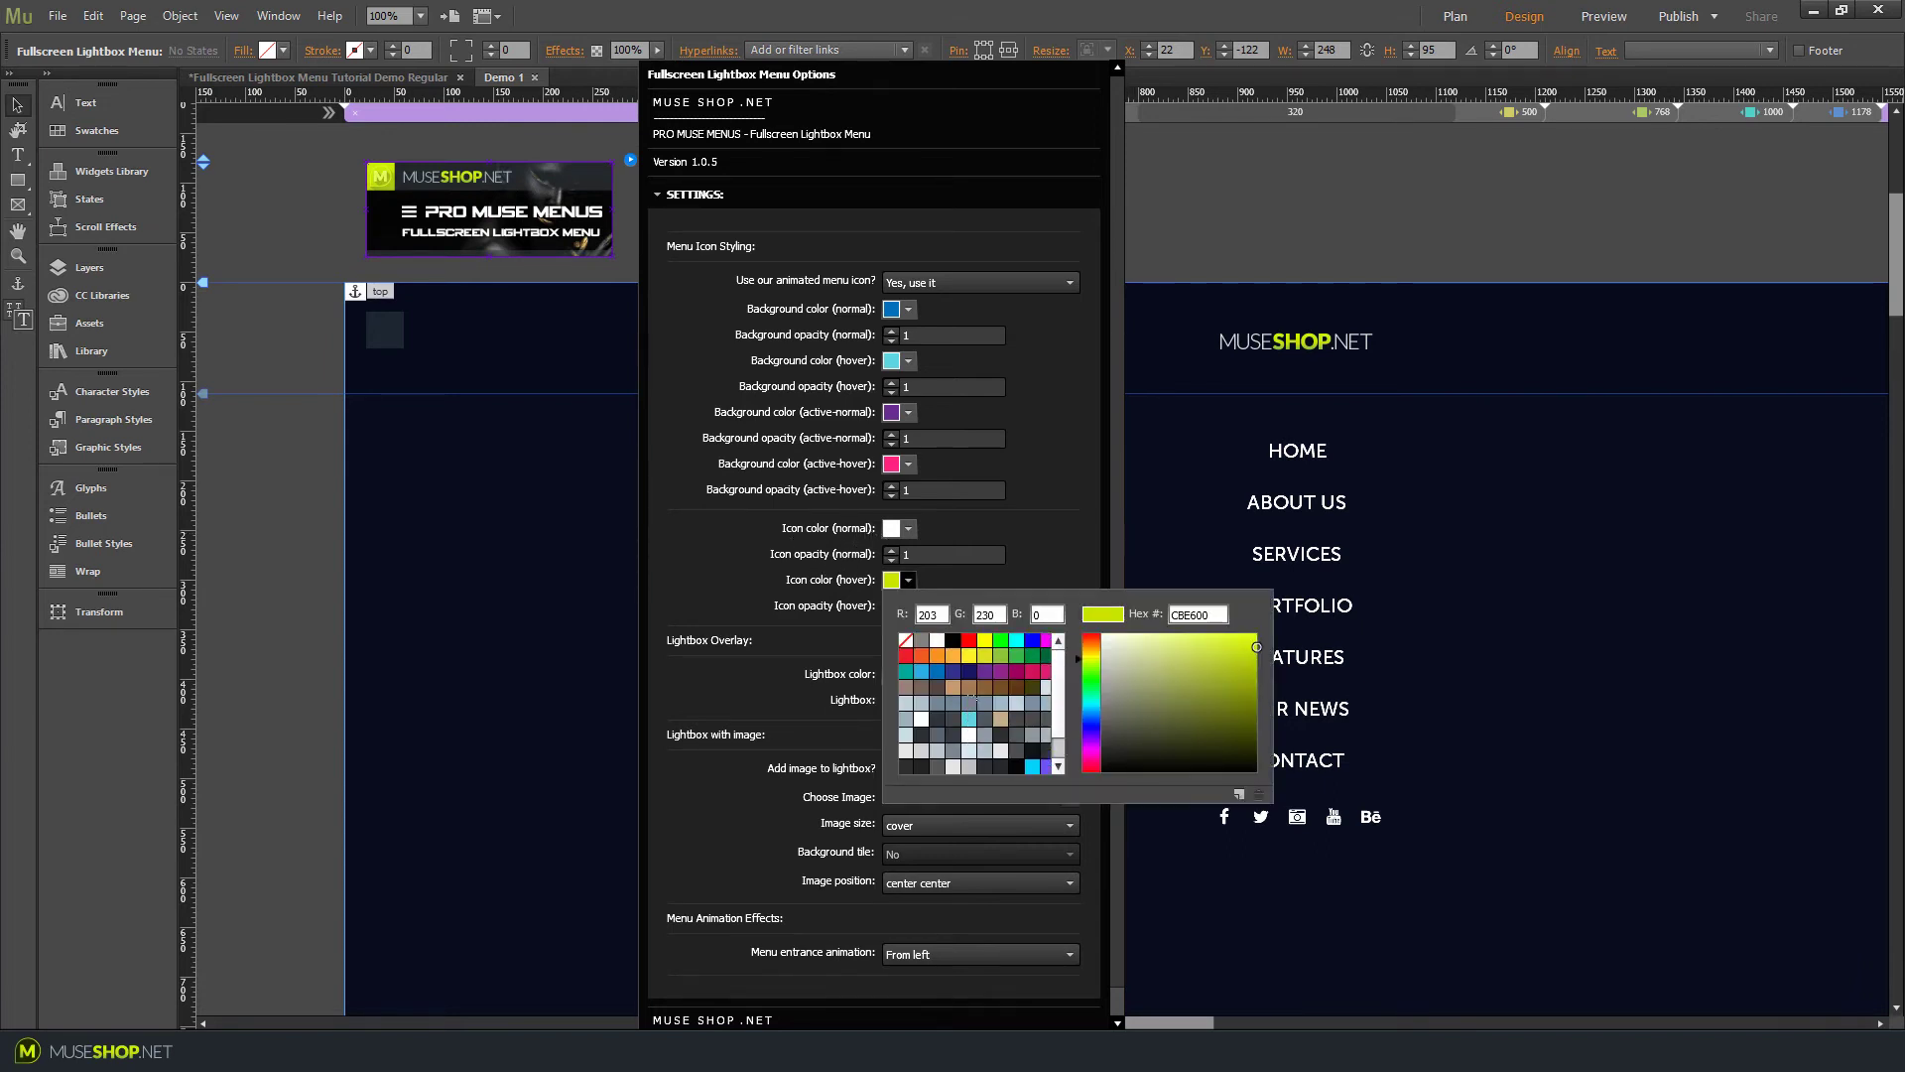
{"action": "left_click", "coordinate": [951, 639]}
{"action": "left_click", "coordinate": [813, 592]}
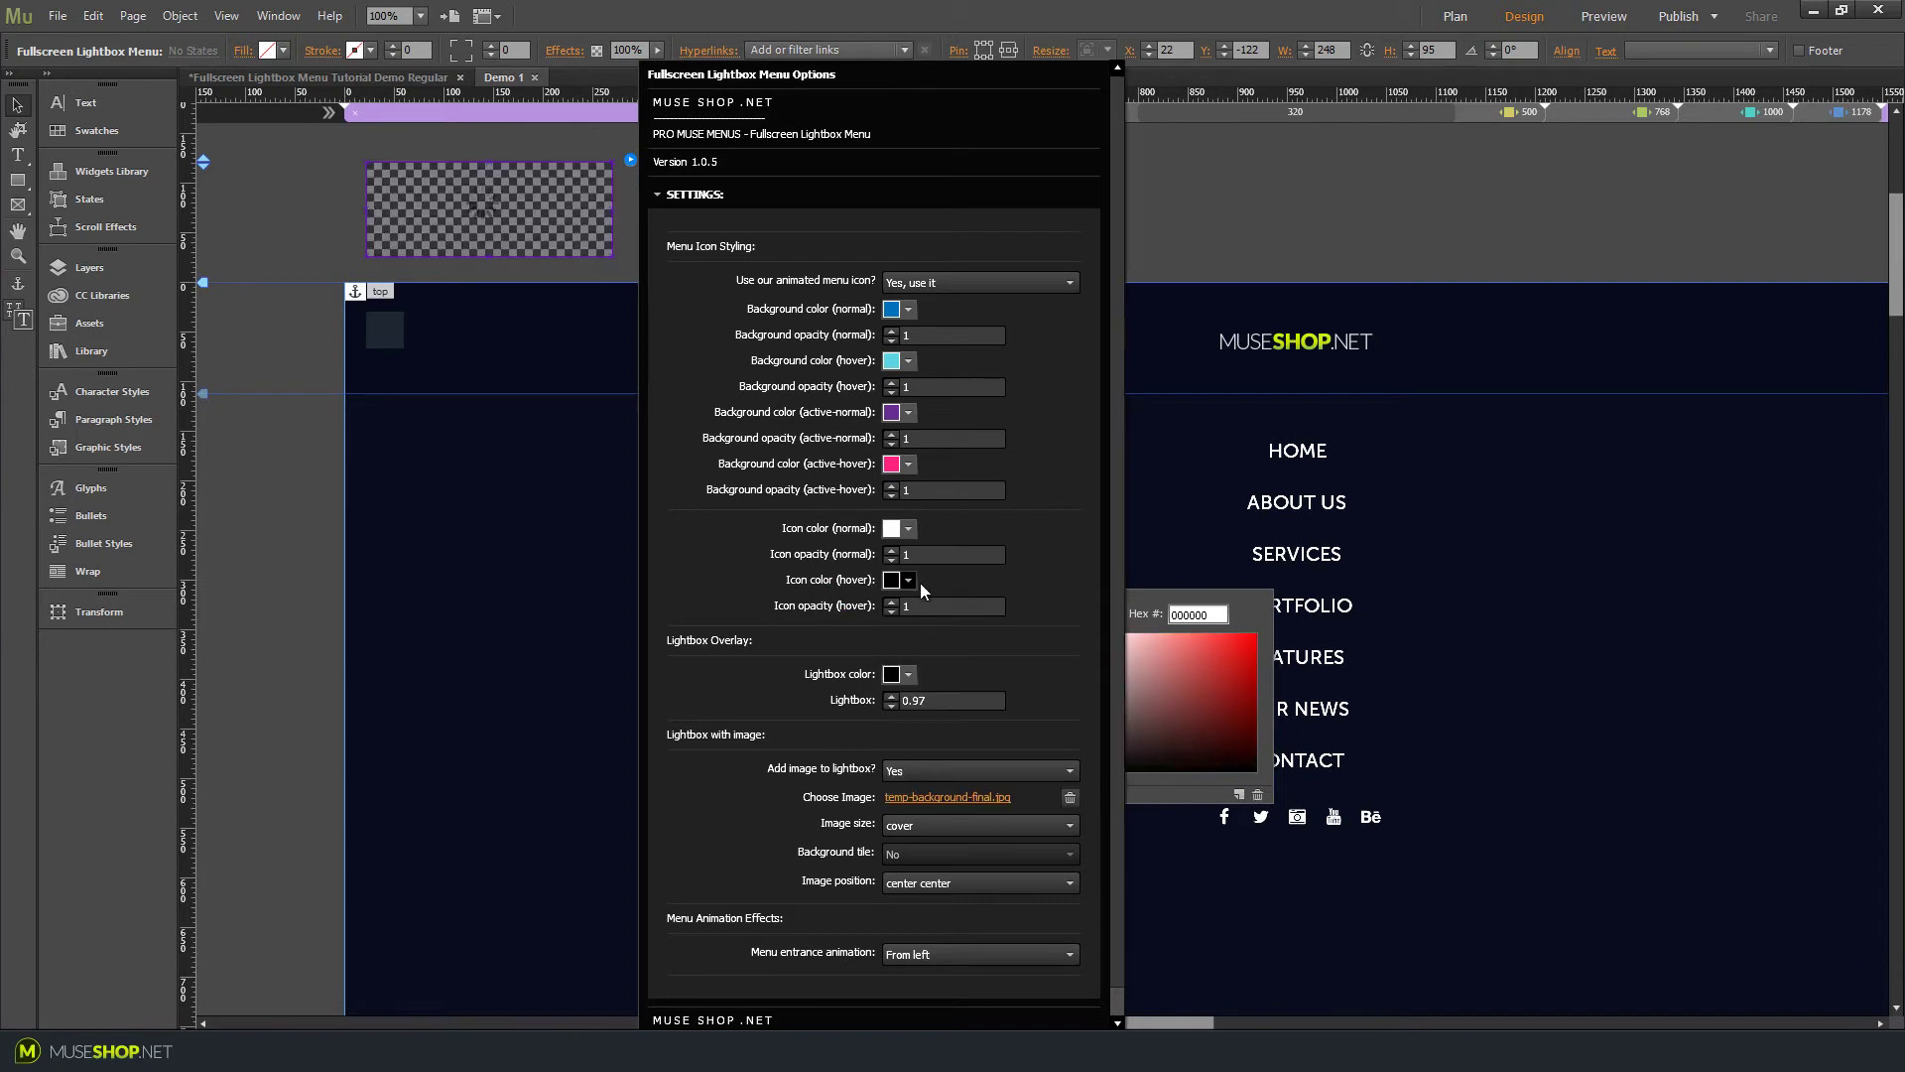
Preview with Ctrl+Shift+E, check the open menu's new colours, then reselect the widget in Muse
{"action": "left_click", "coordinate": [1256, 211]}
{"action": "key", "text": "ctrl+shift+e"}
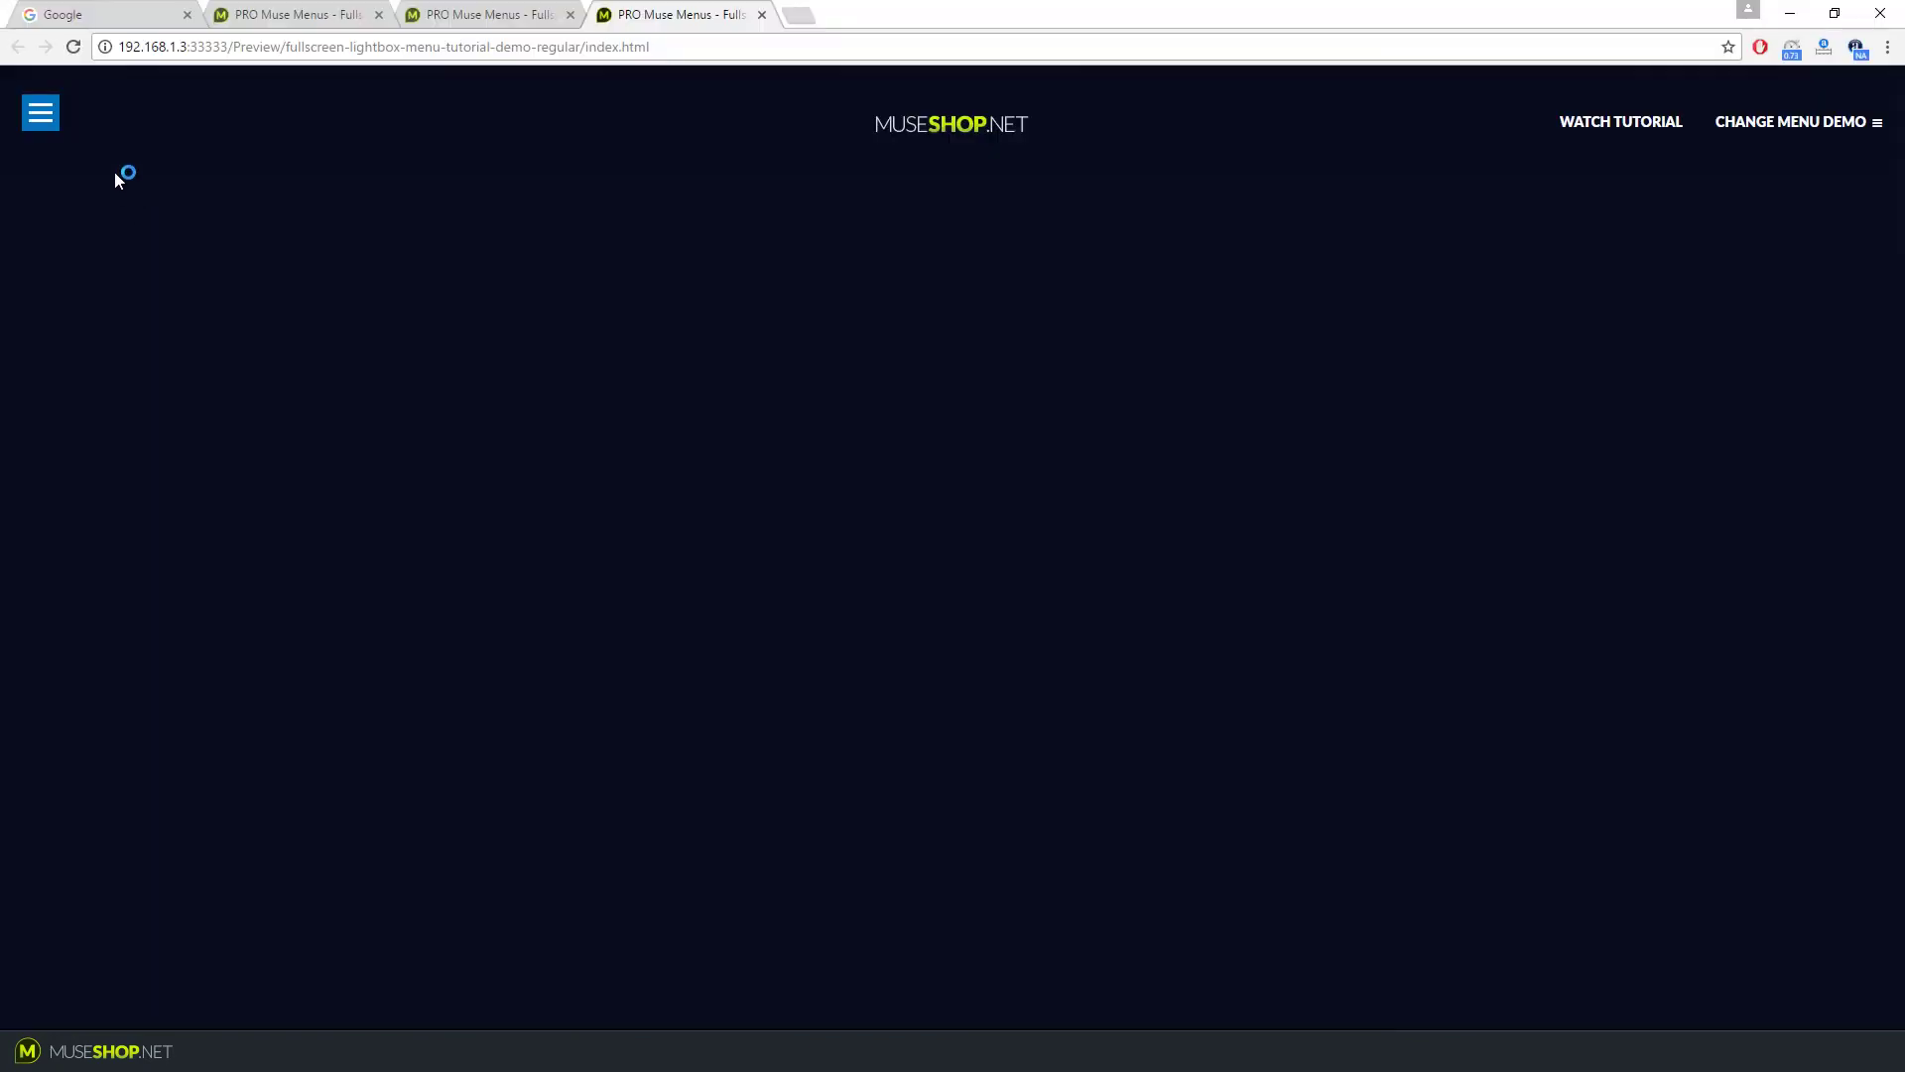
{"action": "left_click", "coordinate": [67, 142]}
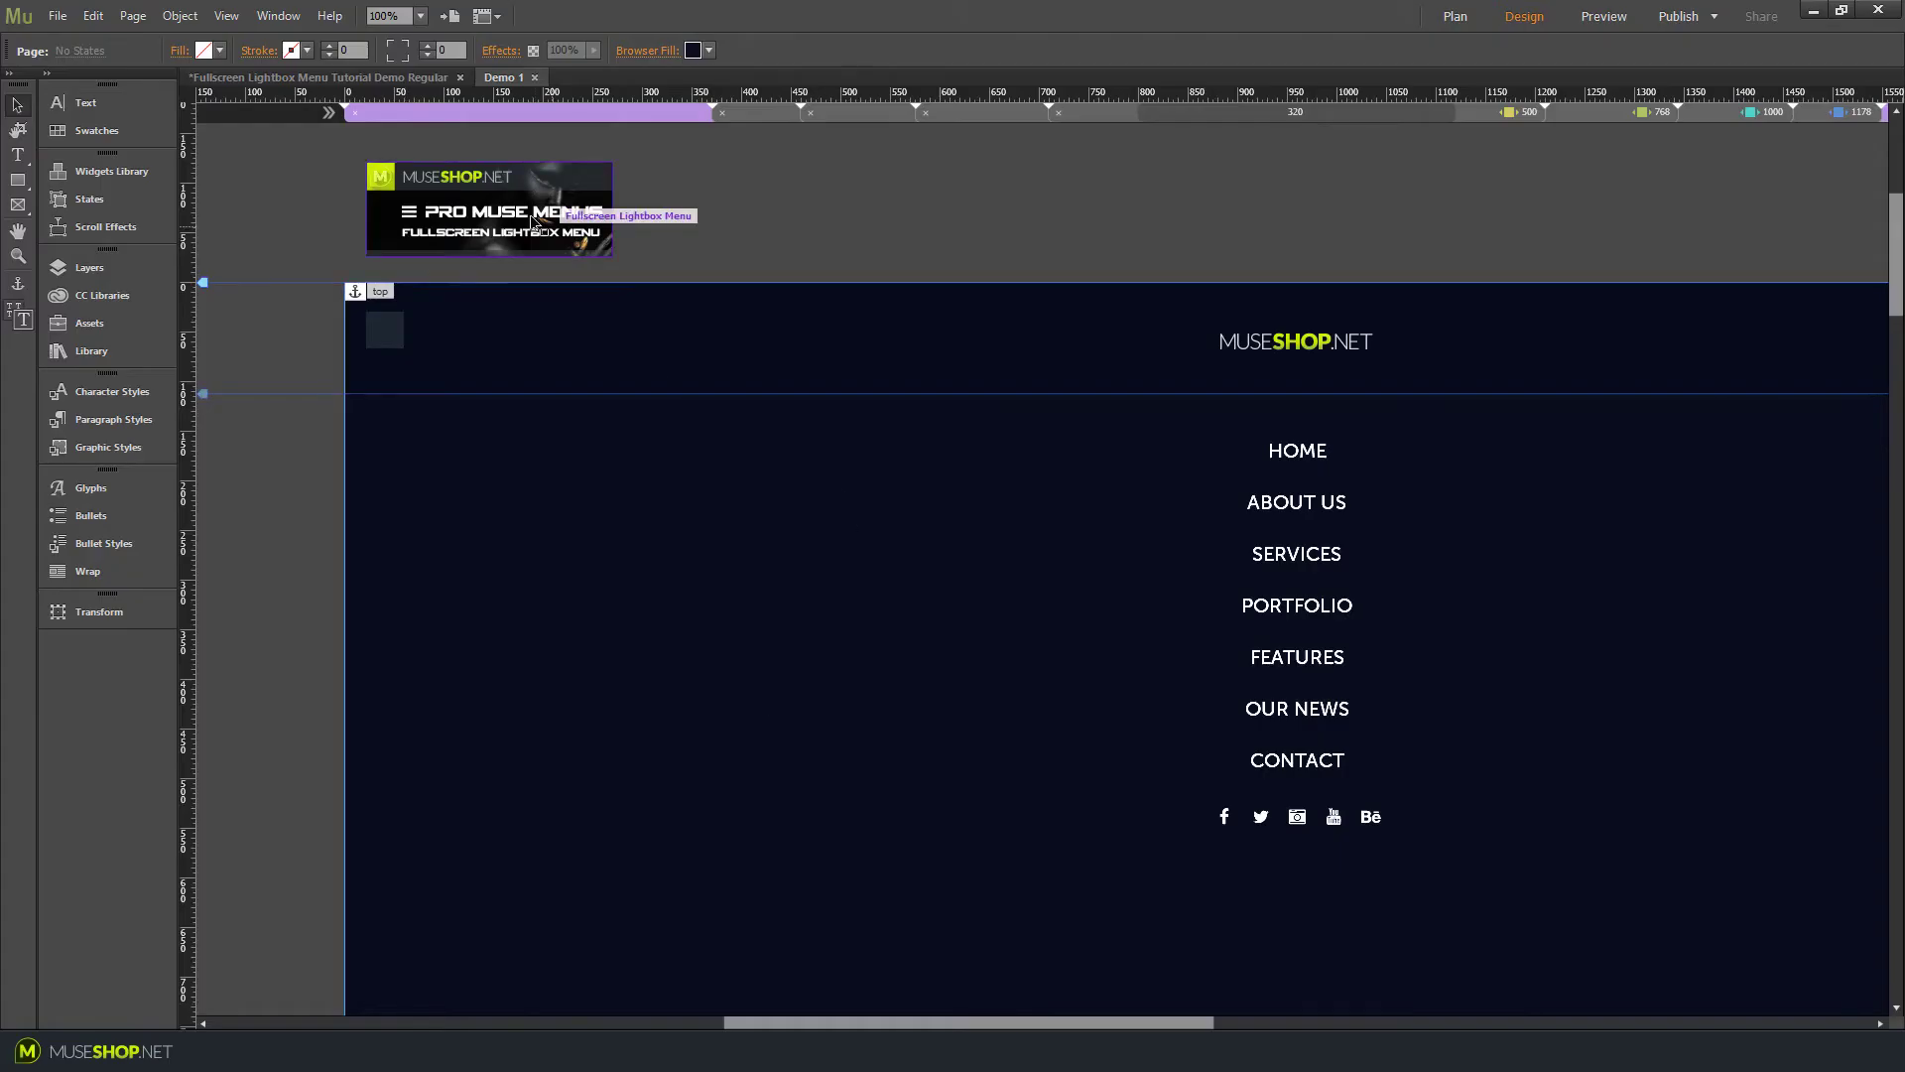
{"action": "left_click", "coordinate": [607, 177]}
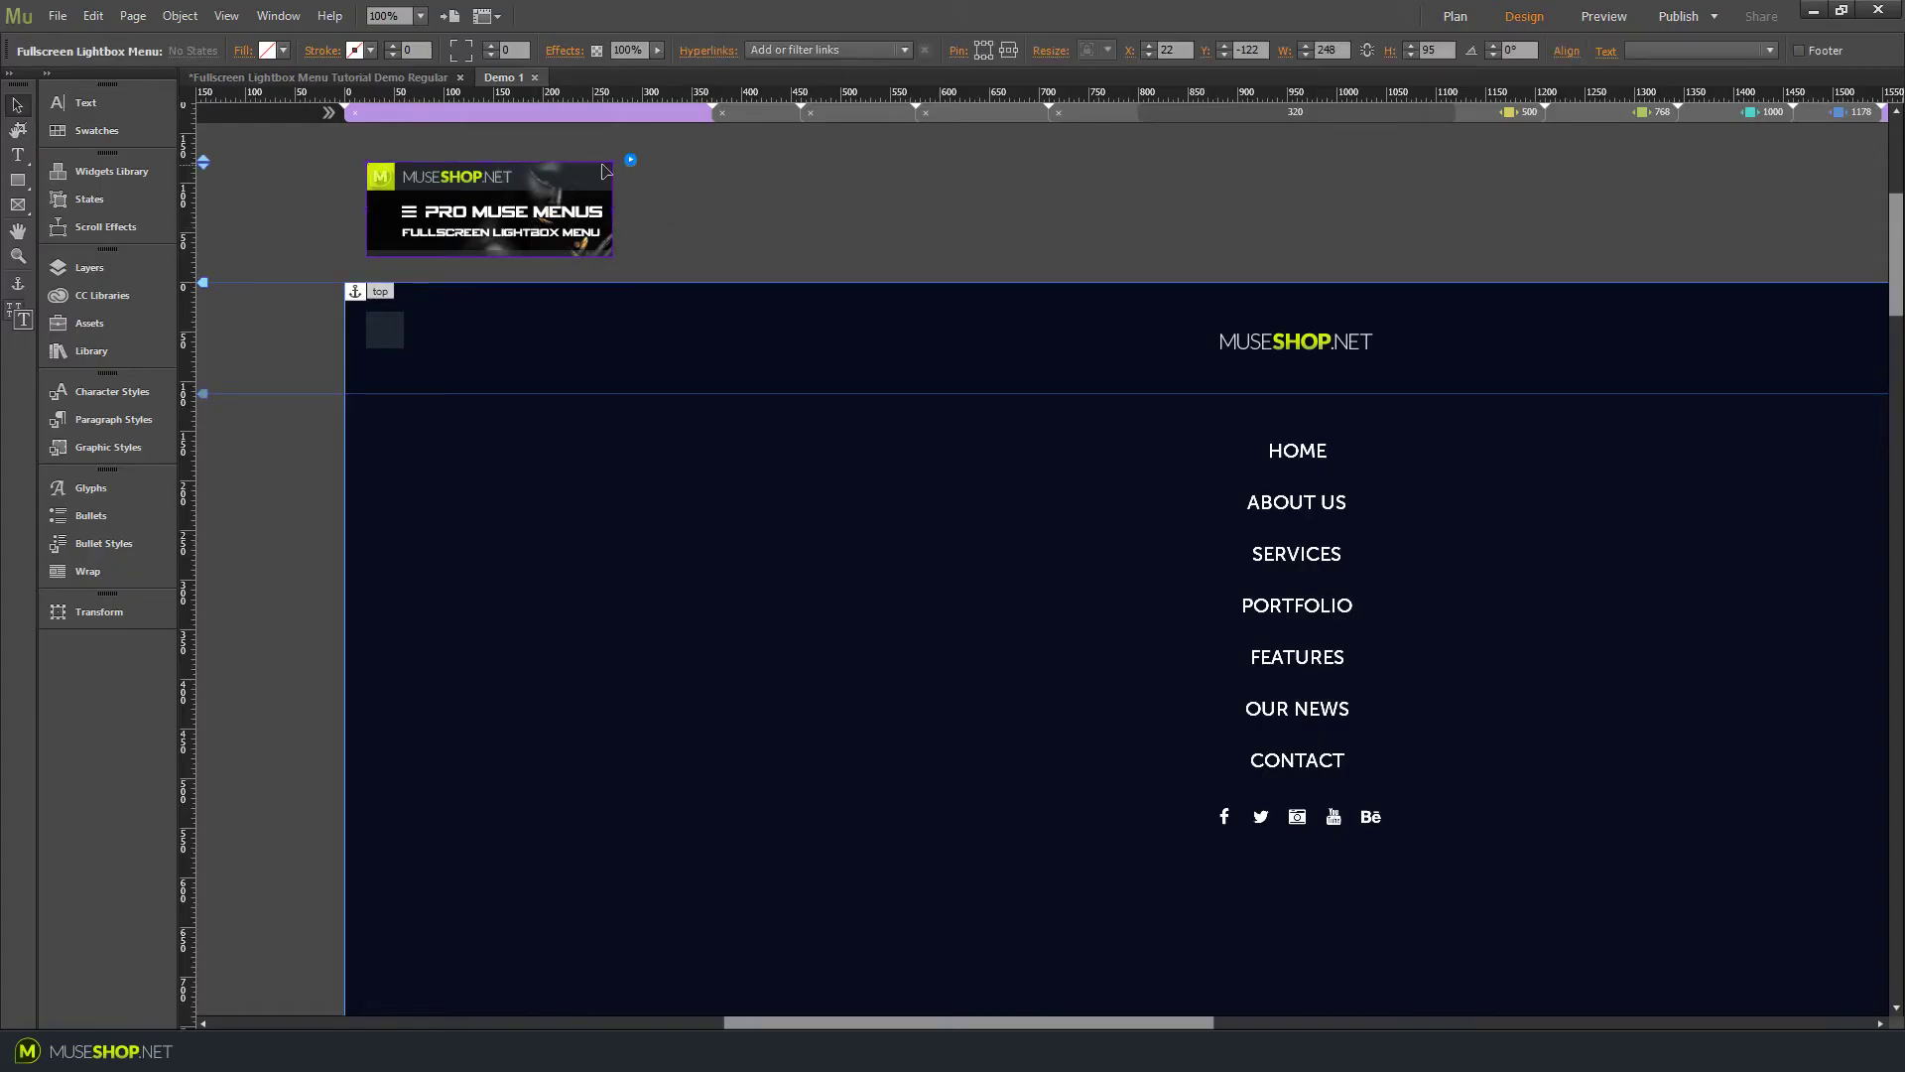
Turn off the lightbox background image and check the menu in a browser preview
{"action": "left_click", "coordinate": [630, 161]}
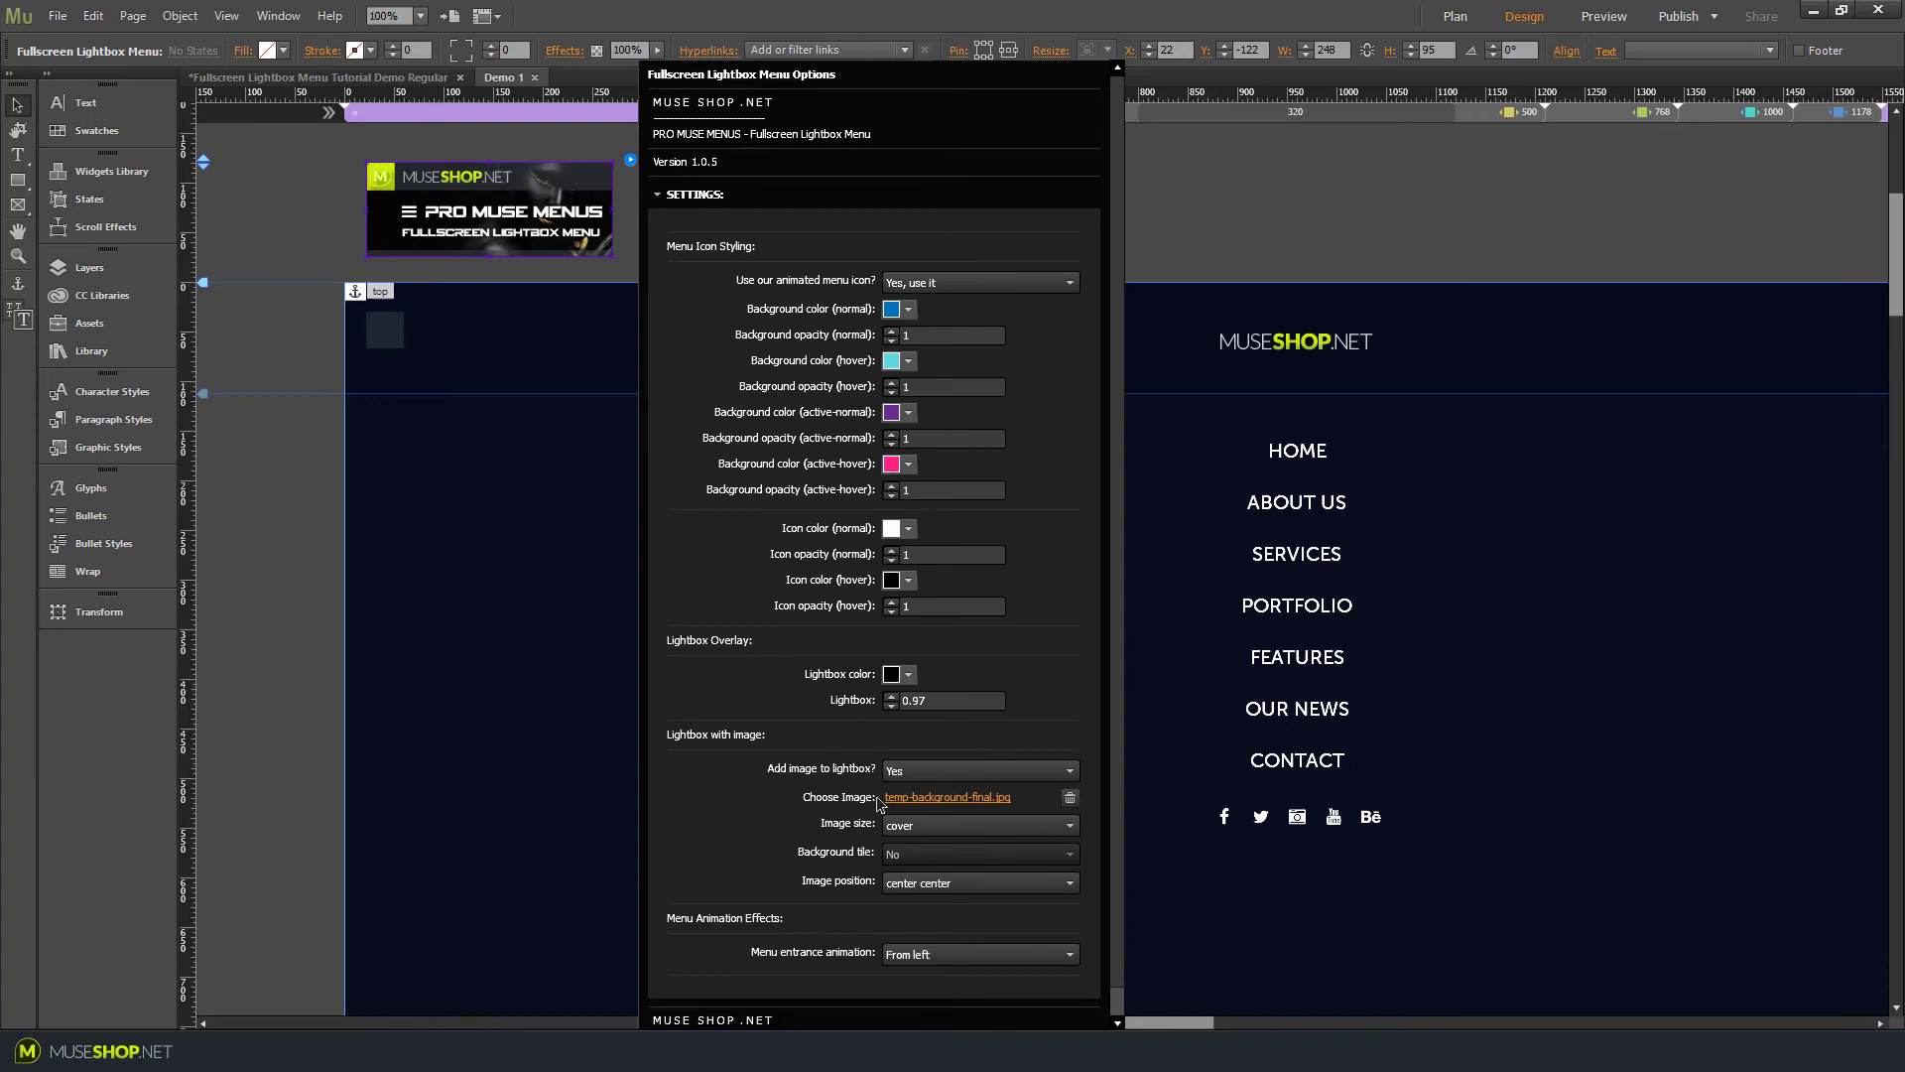
{"action": "left_click", "coordinate": [923, 772]}
{"action": "left_click", "coordinate": [905, 792]}
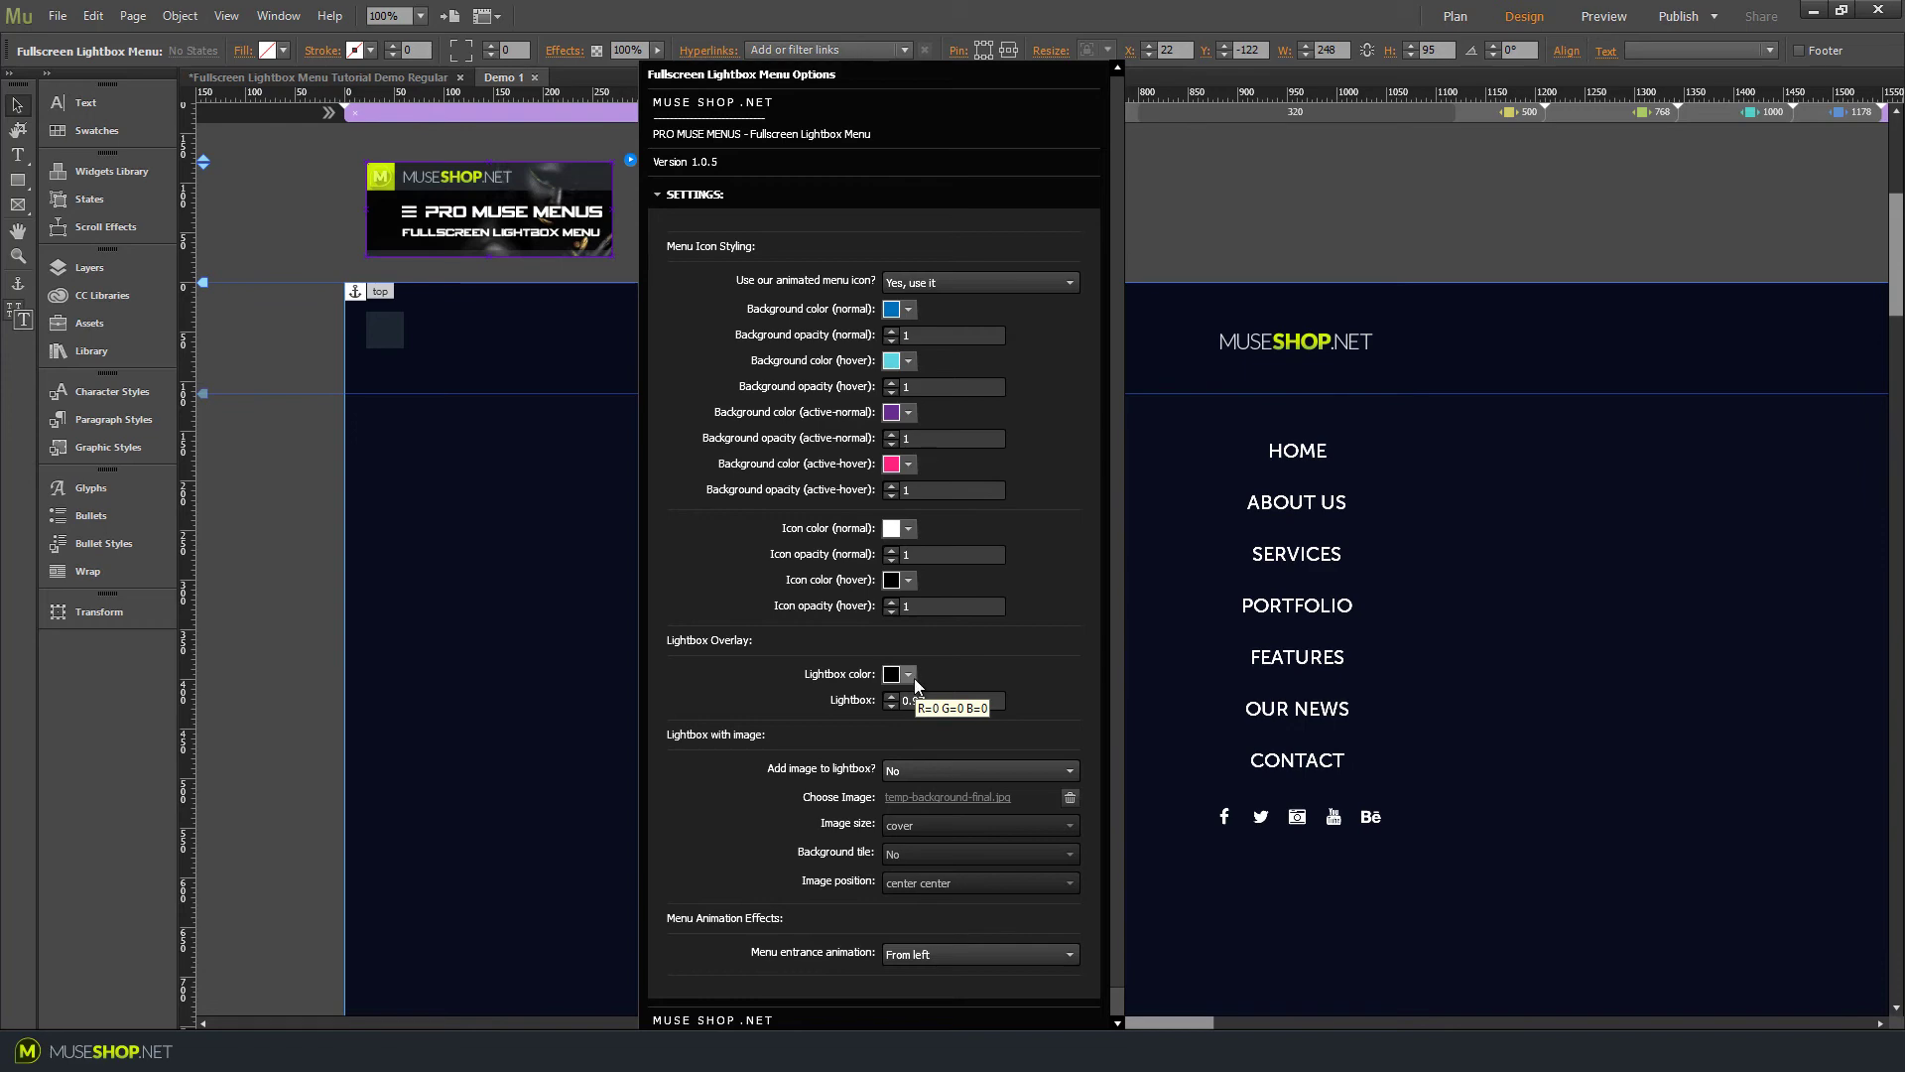
{"action": "left_click", "coordinate": [914, 682]}
{"action": "left_click", "coordinate": [1267, 226]}
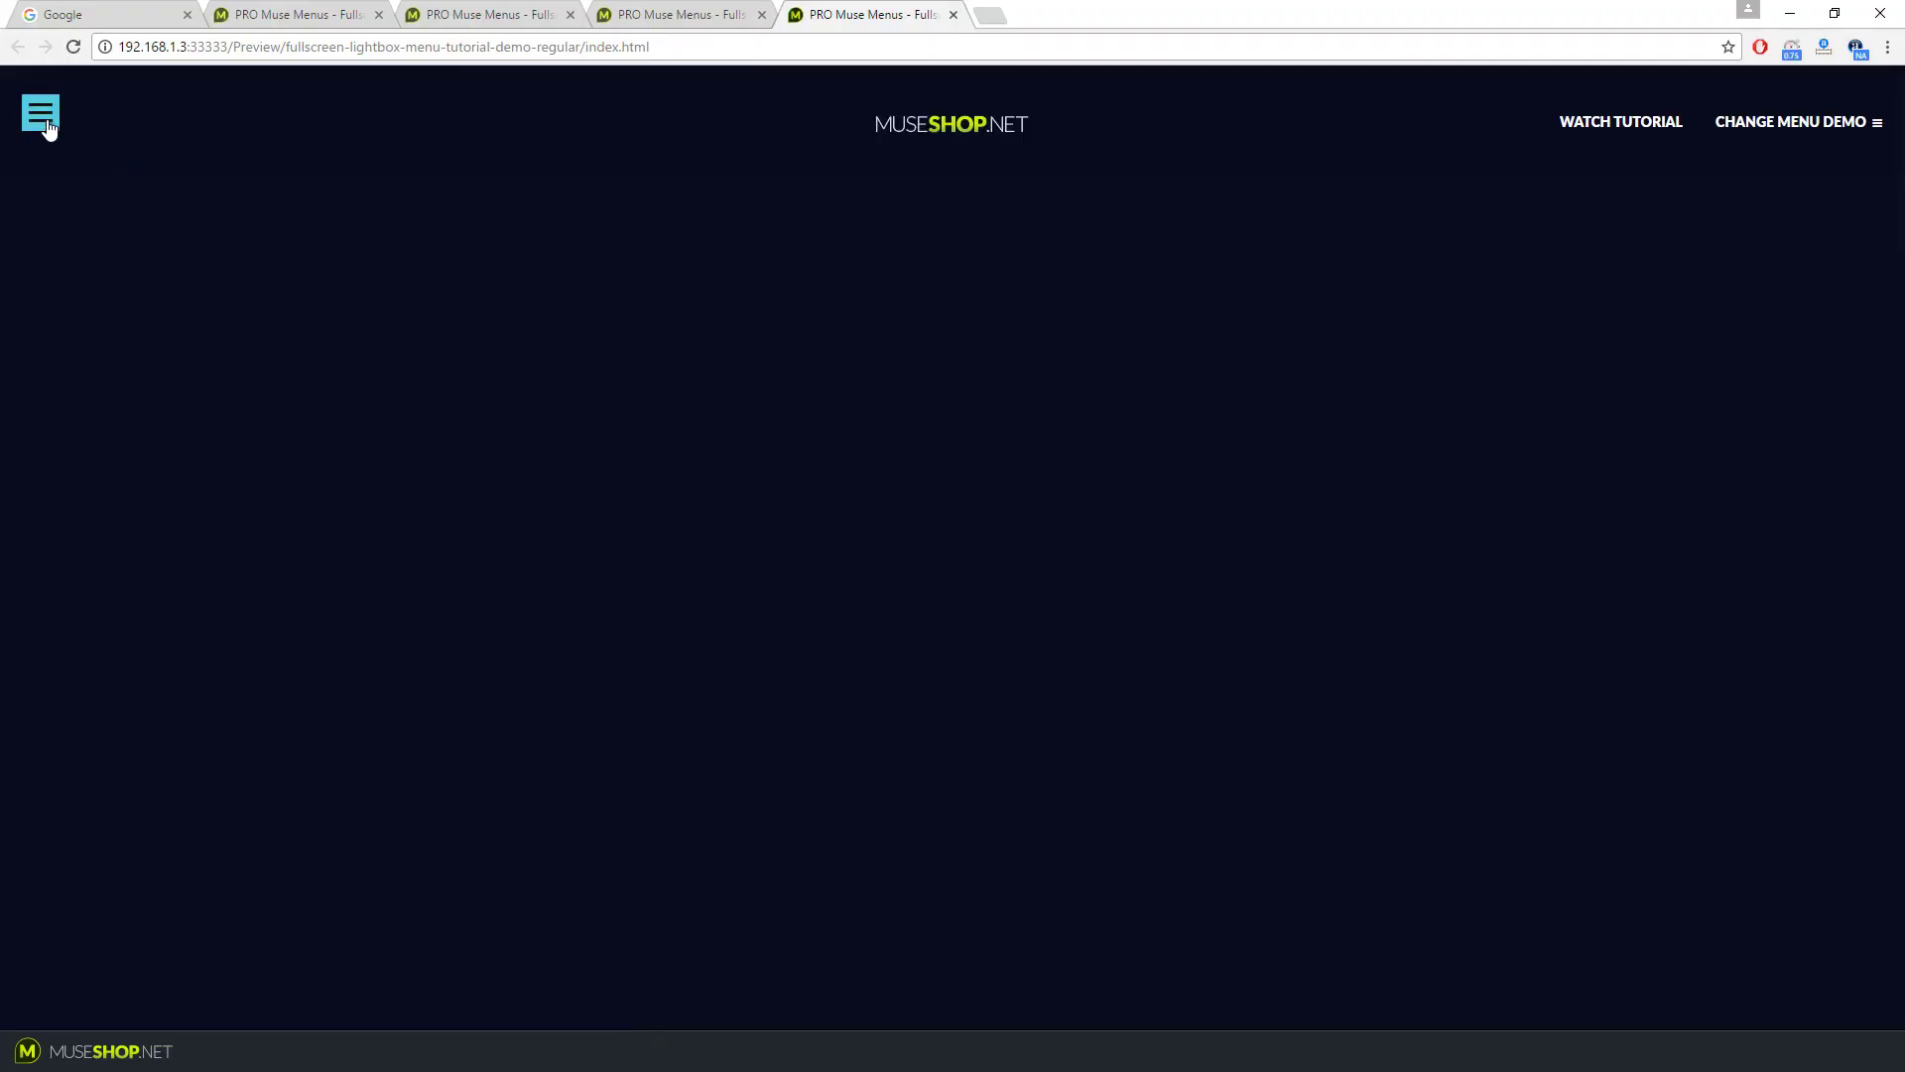
{"action": "left_click", "coordinate": [40, 112]}
{"action": "key", "text": "alt+Tab"}
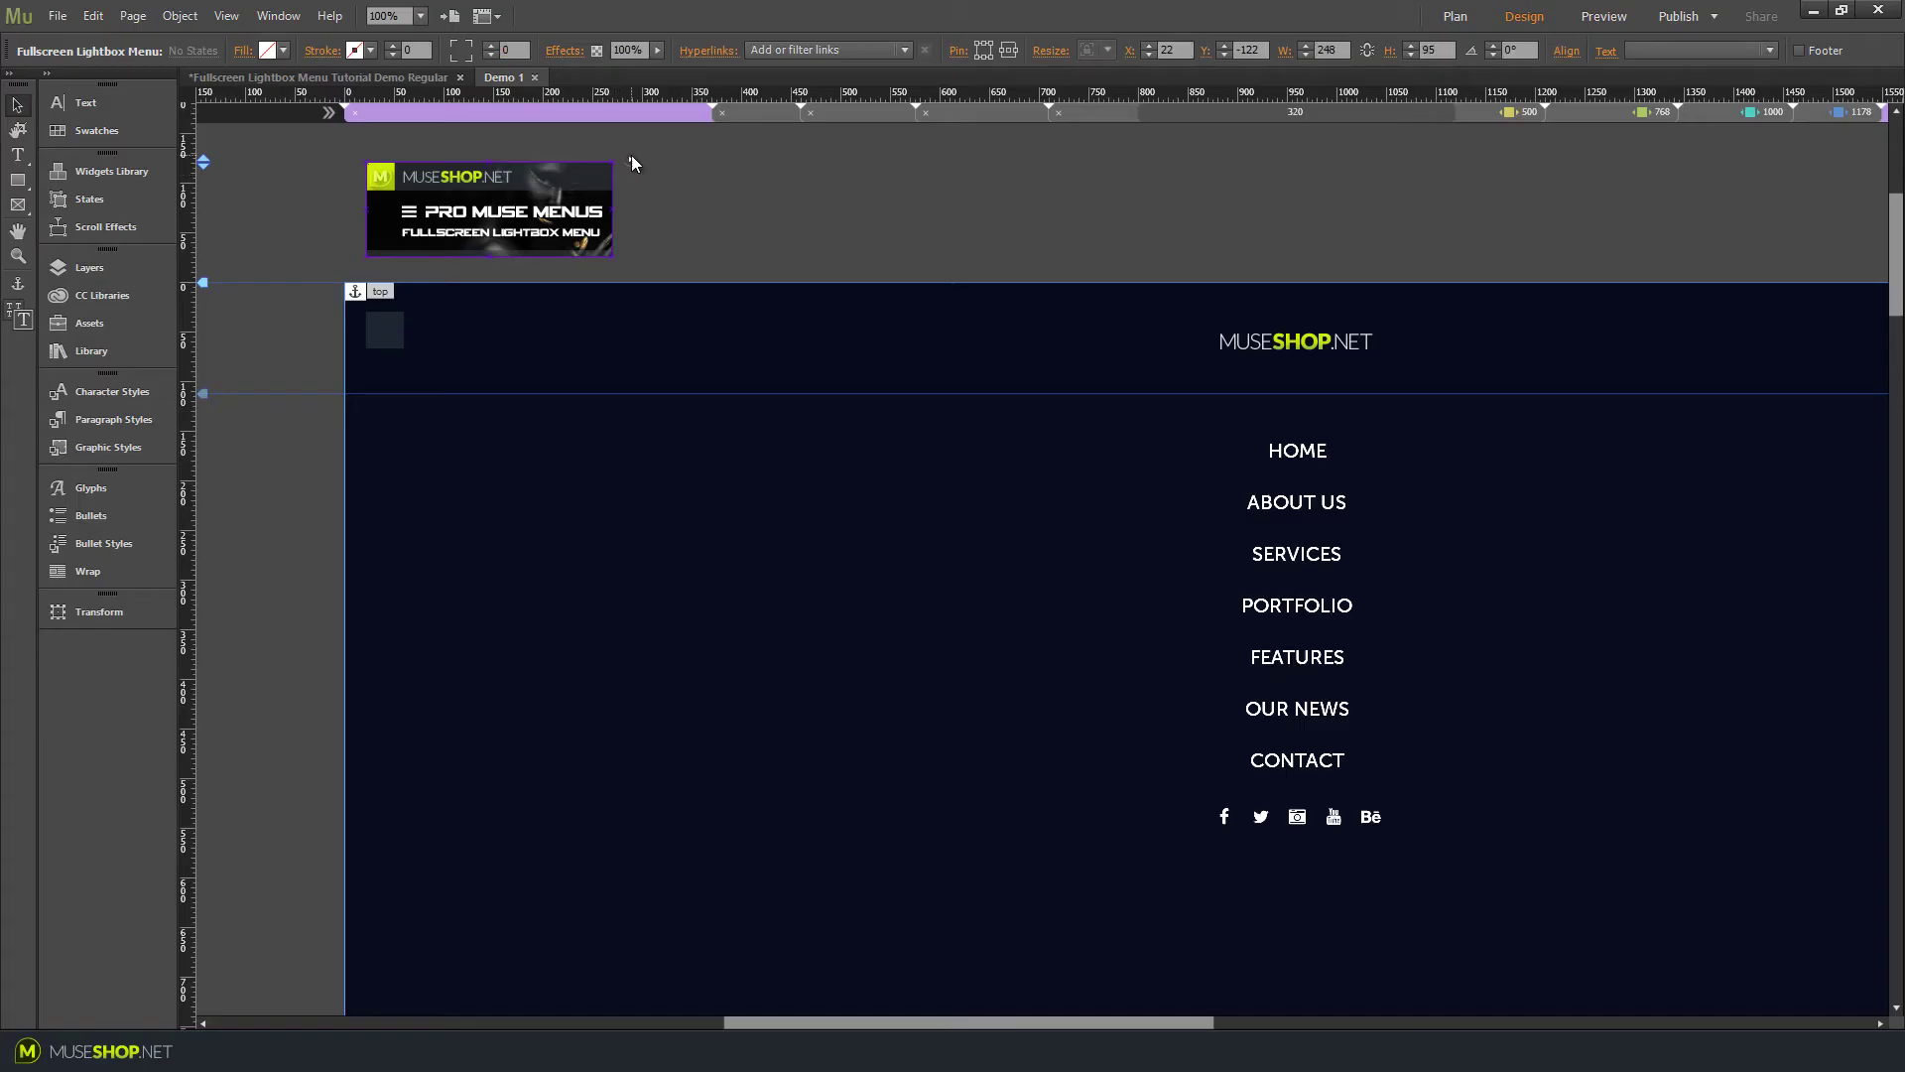
Set the lightbox overlay opacity to 0.5
{"action": "left_click", "coordinate": [631, 157]}
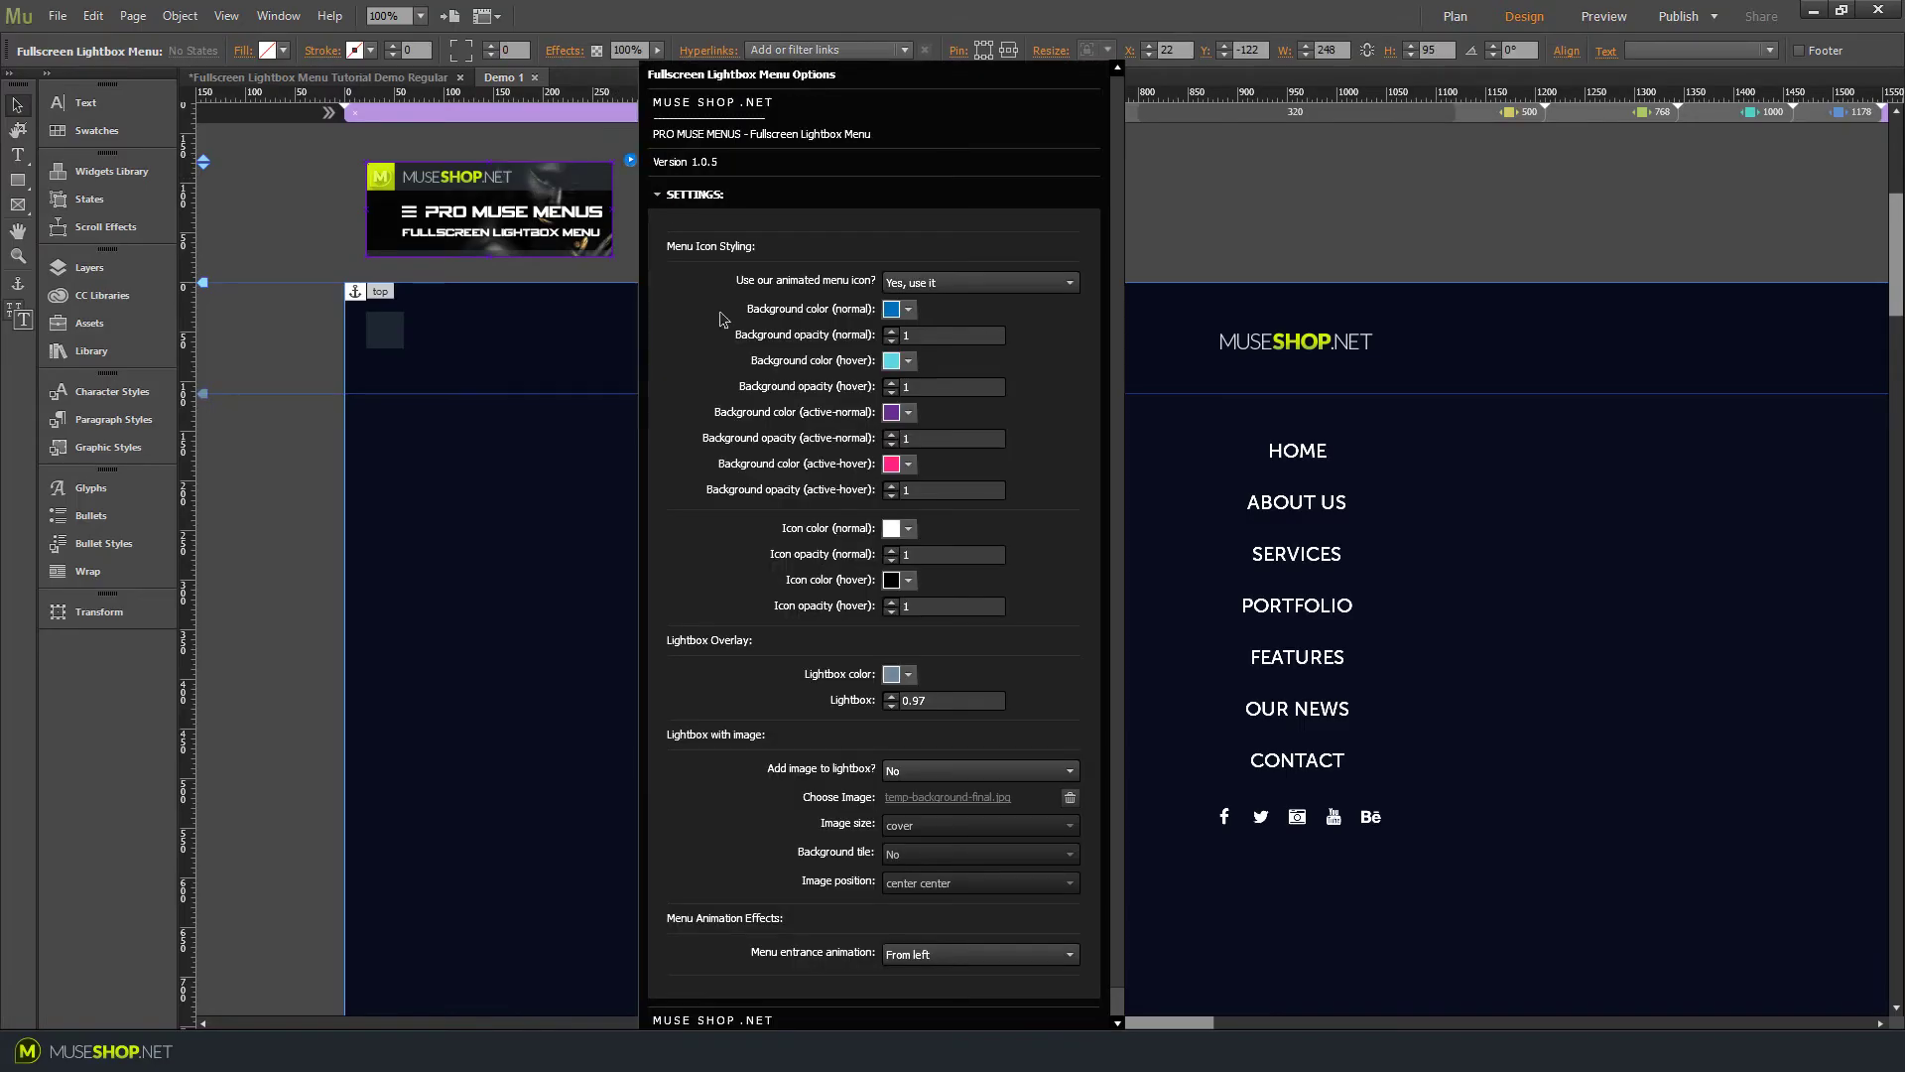
{"action": "double_click", "coordinate": [915, 700]}
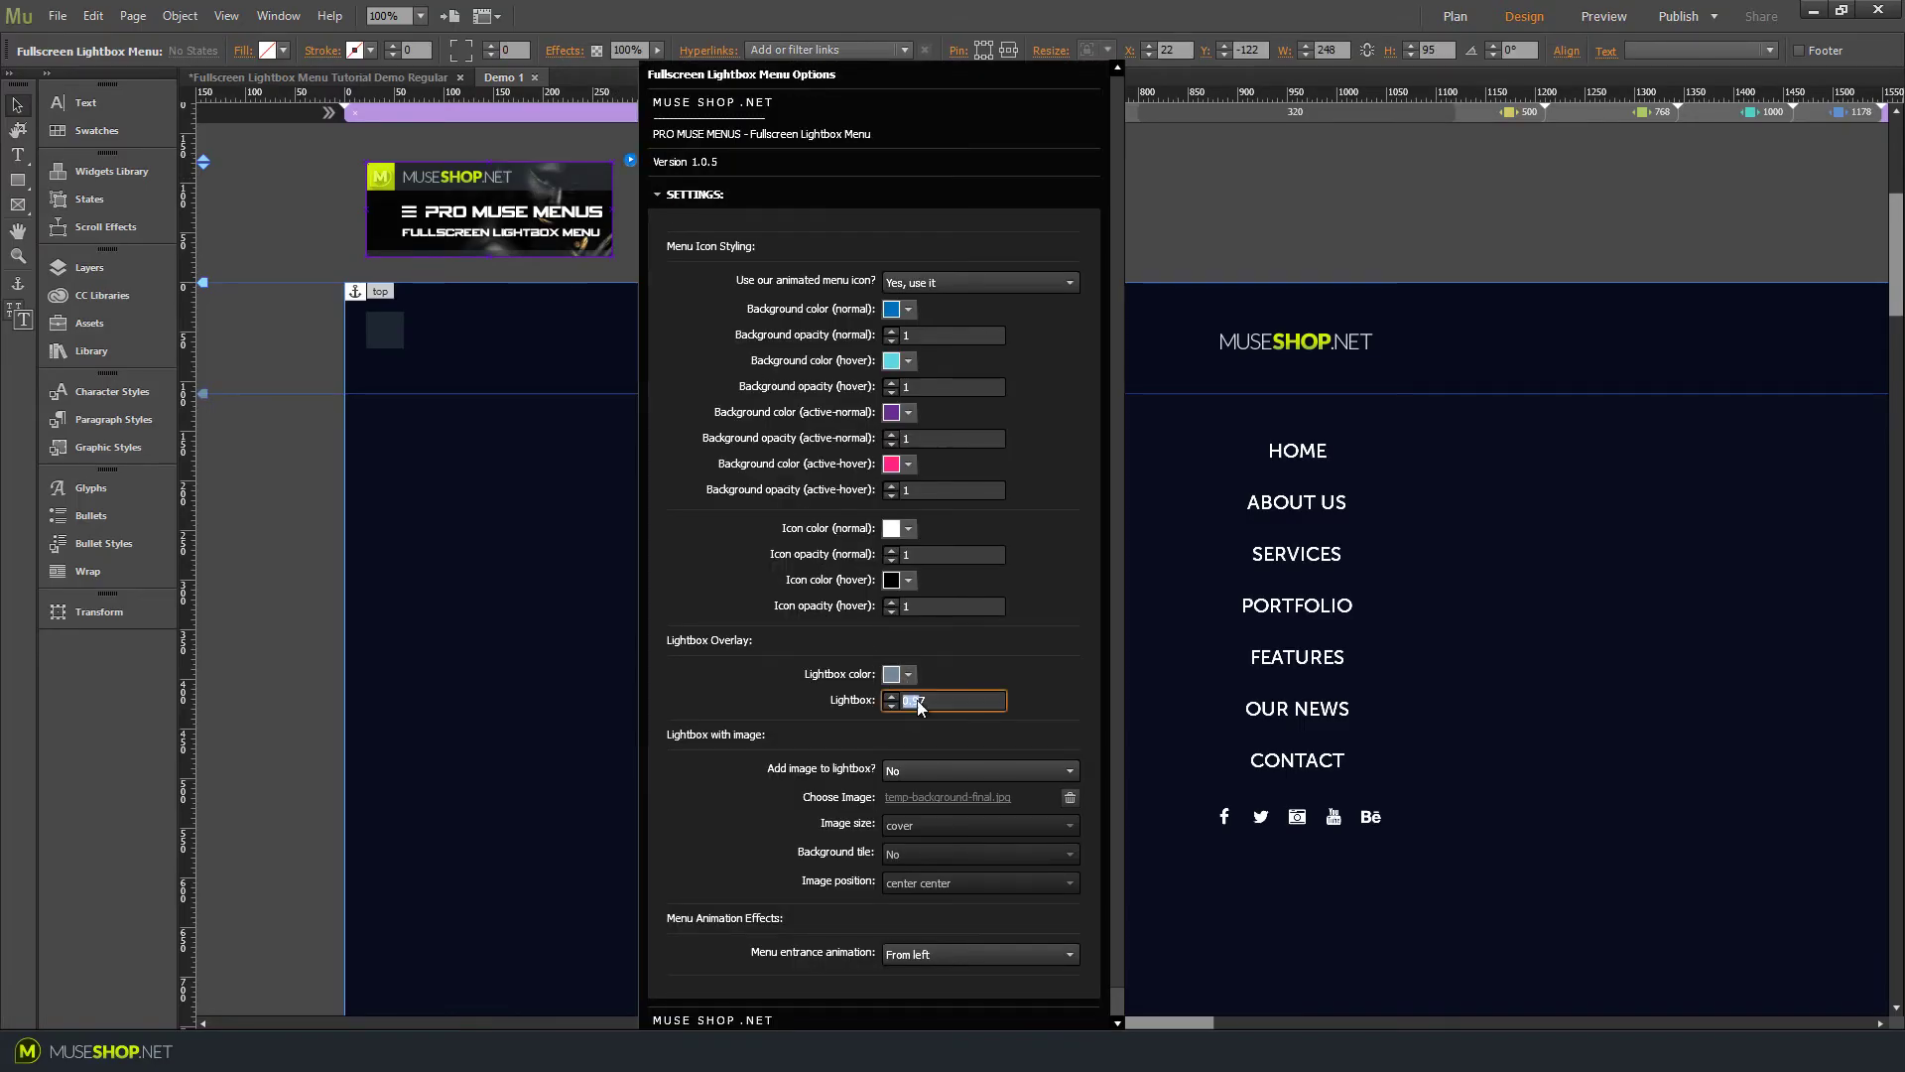
{"action": "left_click", "coordinate": [1142, 718]}
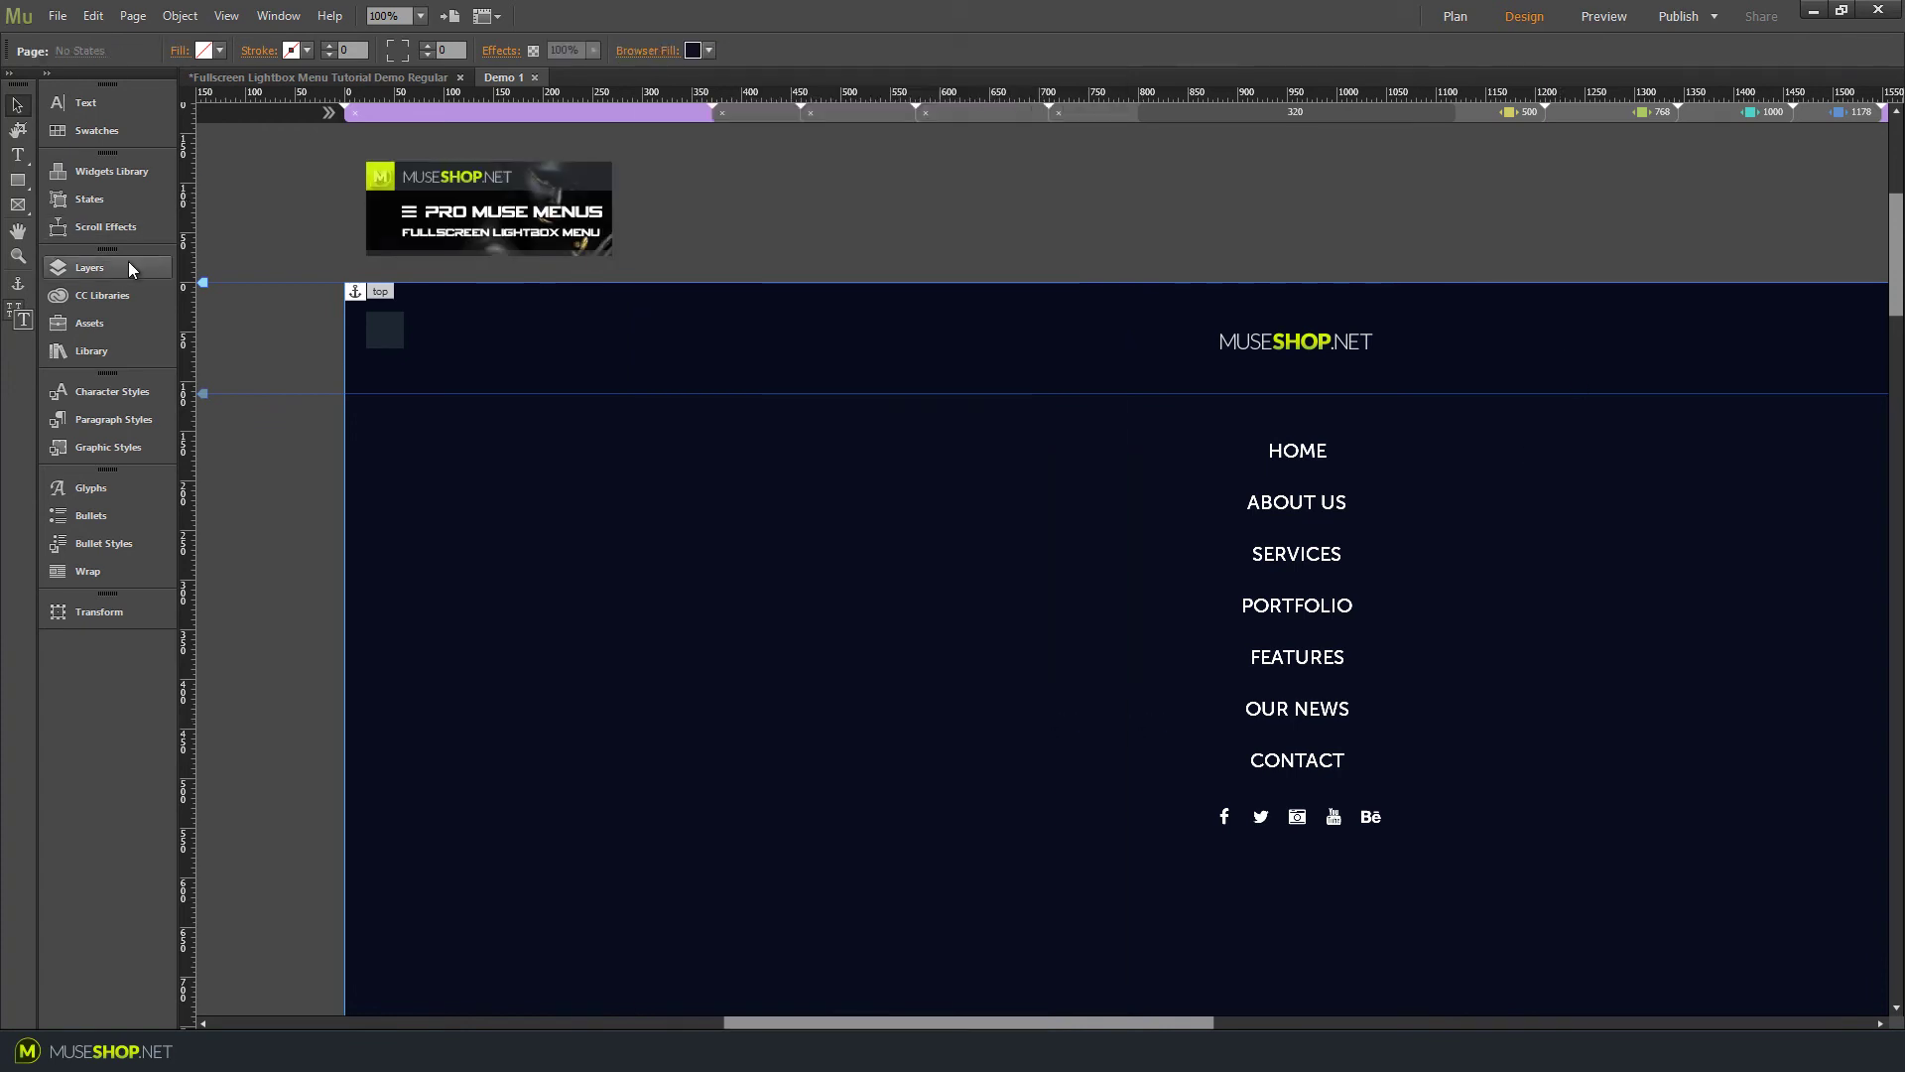
Make the Content layer visible behind the menu and export a browser preview
{"action": "left_click", "coordinate": [128, 263]}
{"action": "left_click", "coordinate": [192, 387]}
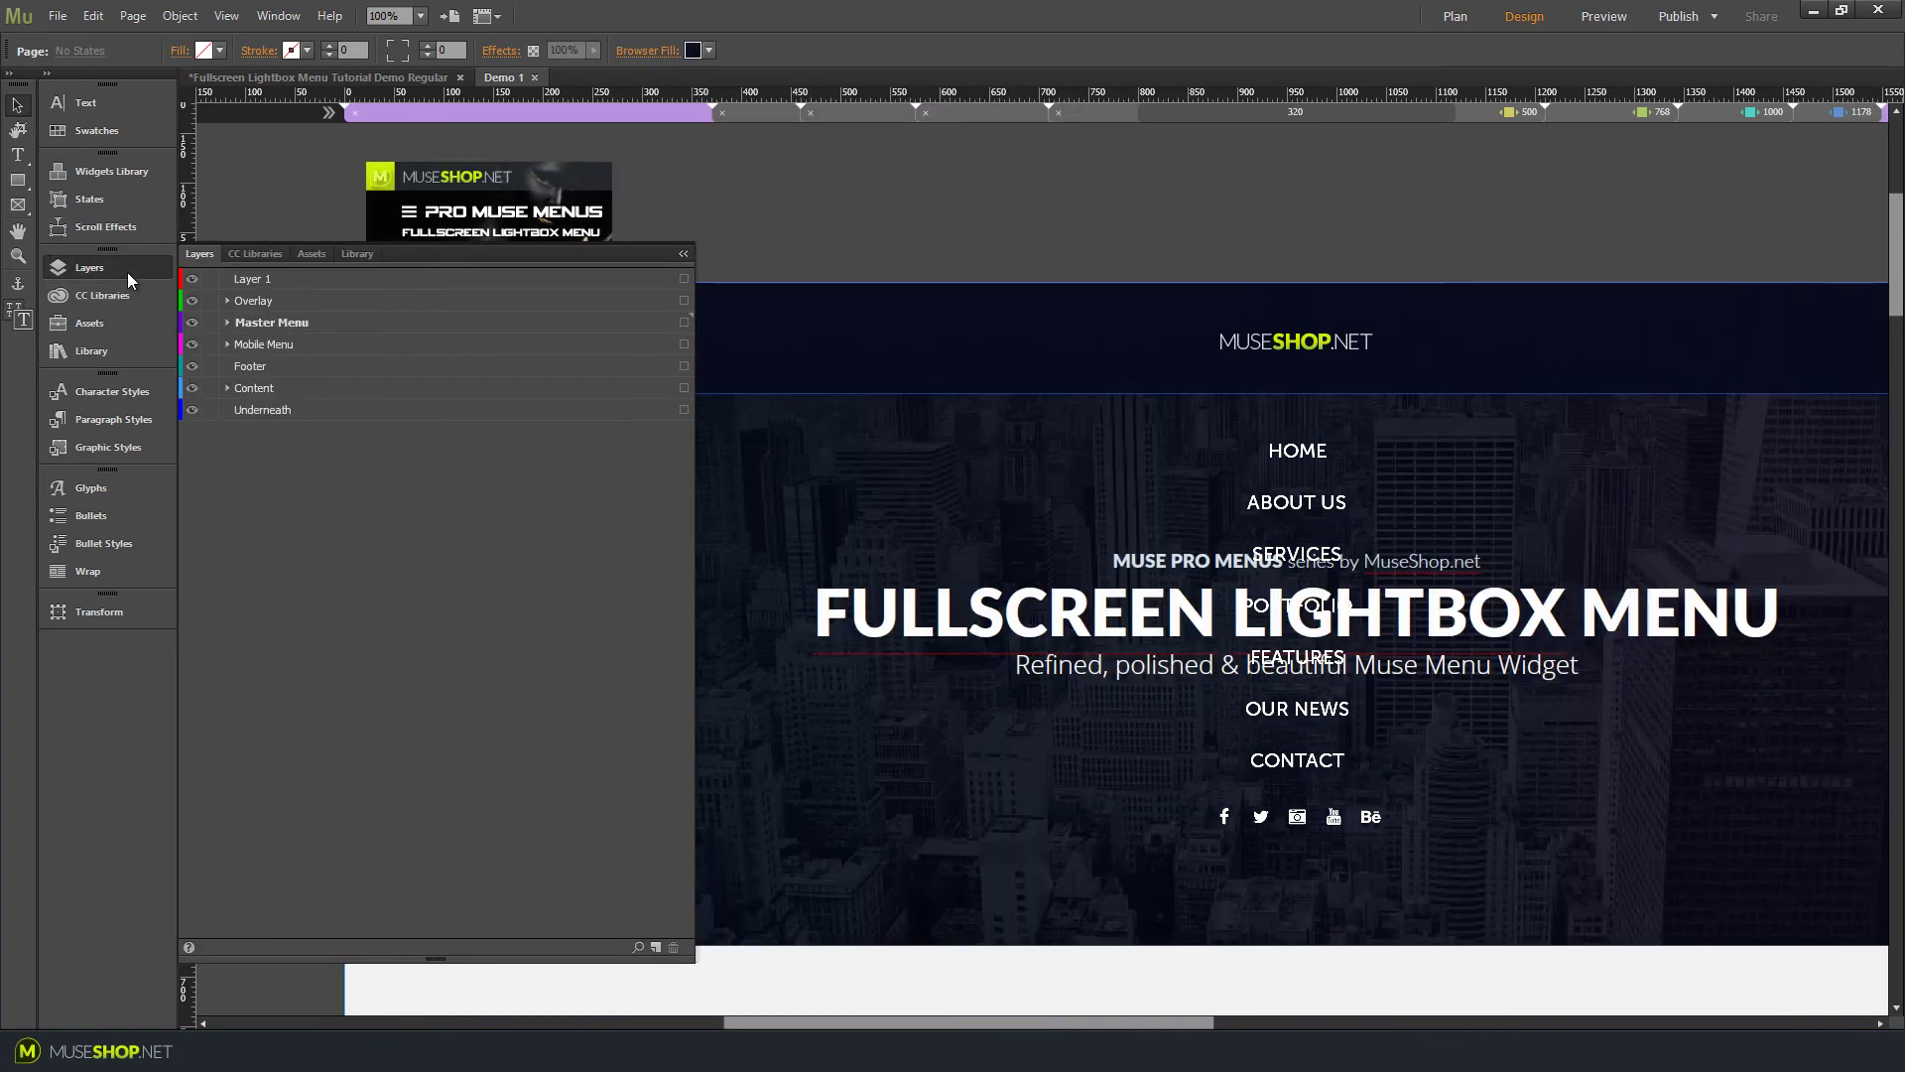
{"action": "left_click", "coordinate": [129, 269]}
{"action": "key", "text": "ctrl+shift+e"}
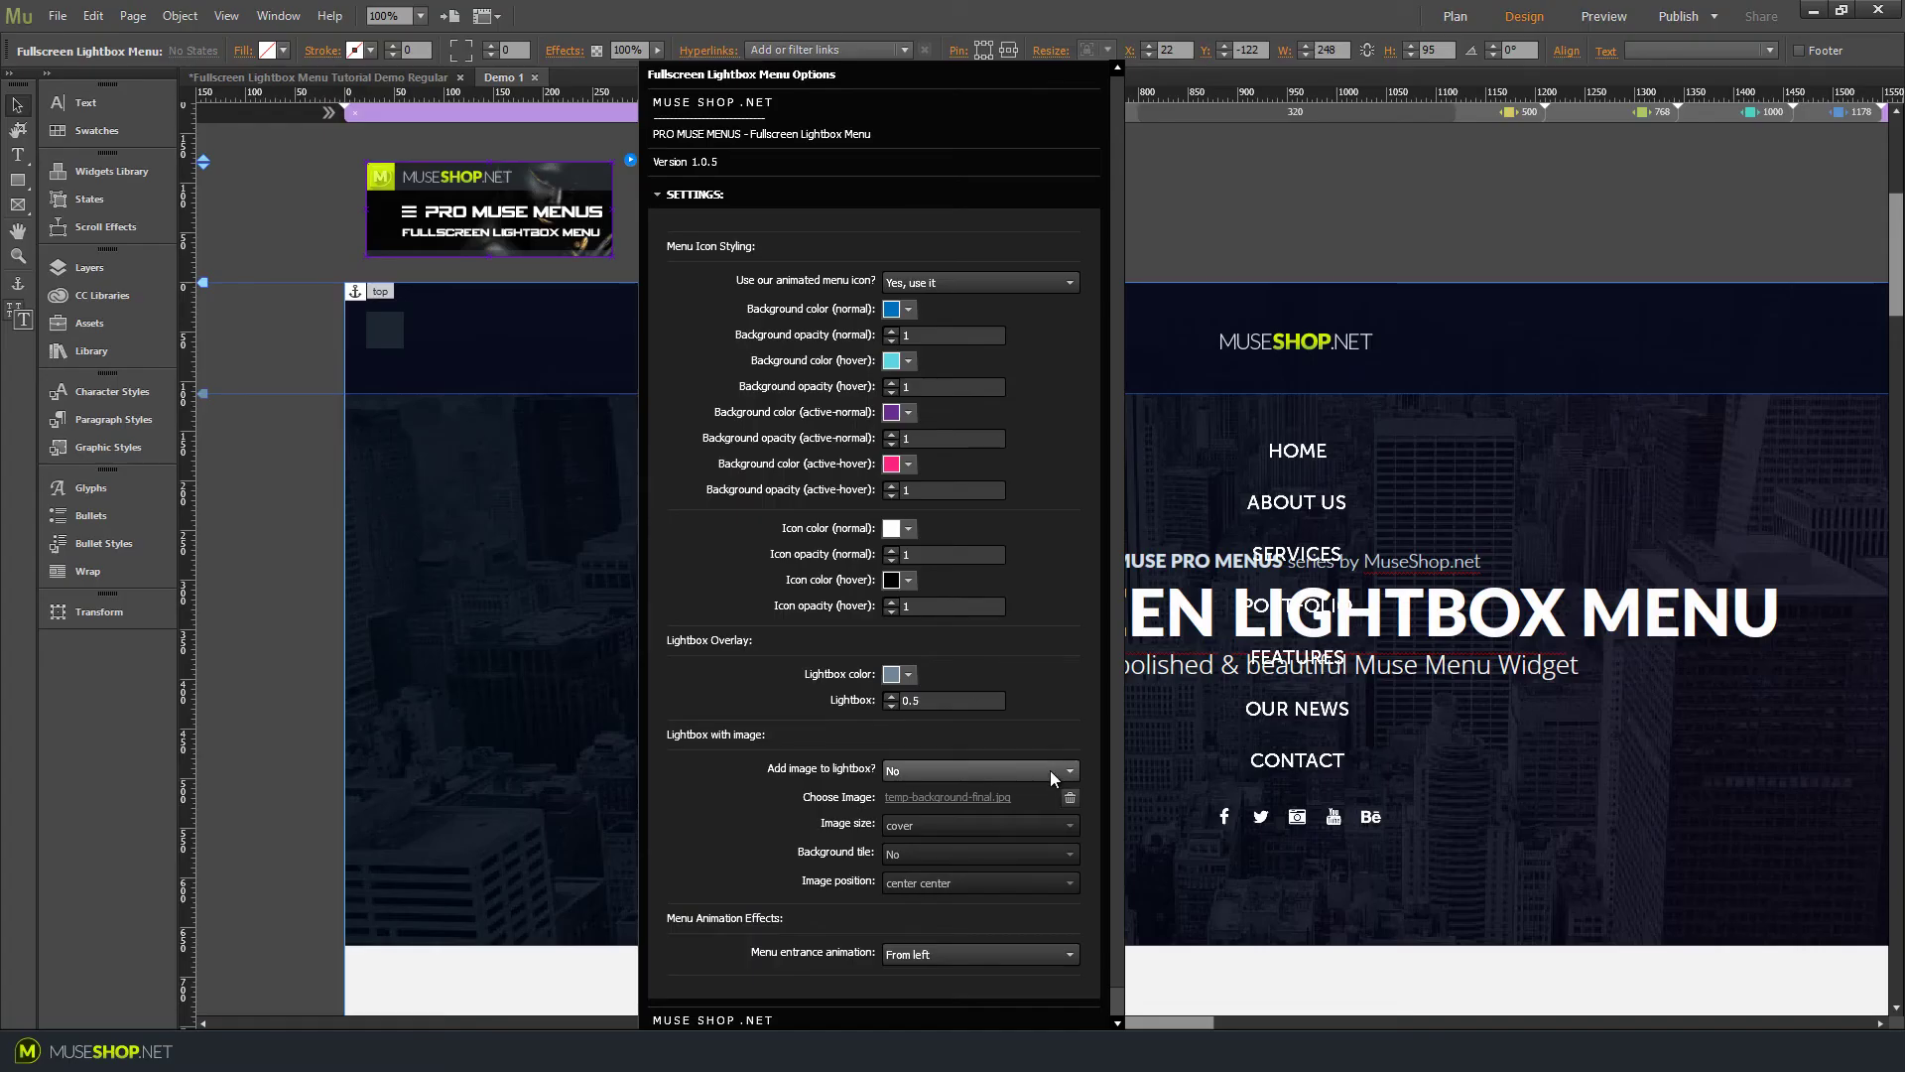
Add temp-background-final.jpg as the lightbox image, trying position and tiling, ending at cover size
{"action": "left_click", "coordinate": [1050, 770]}
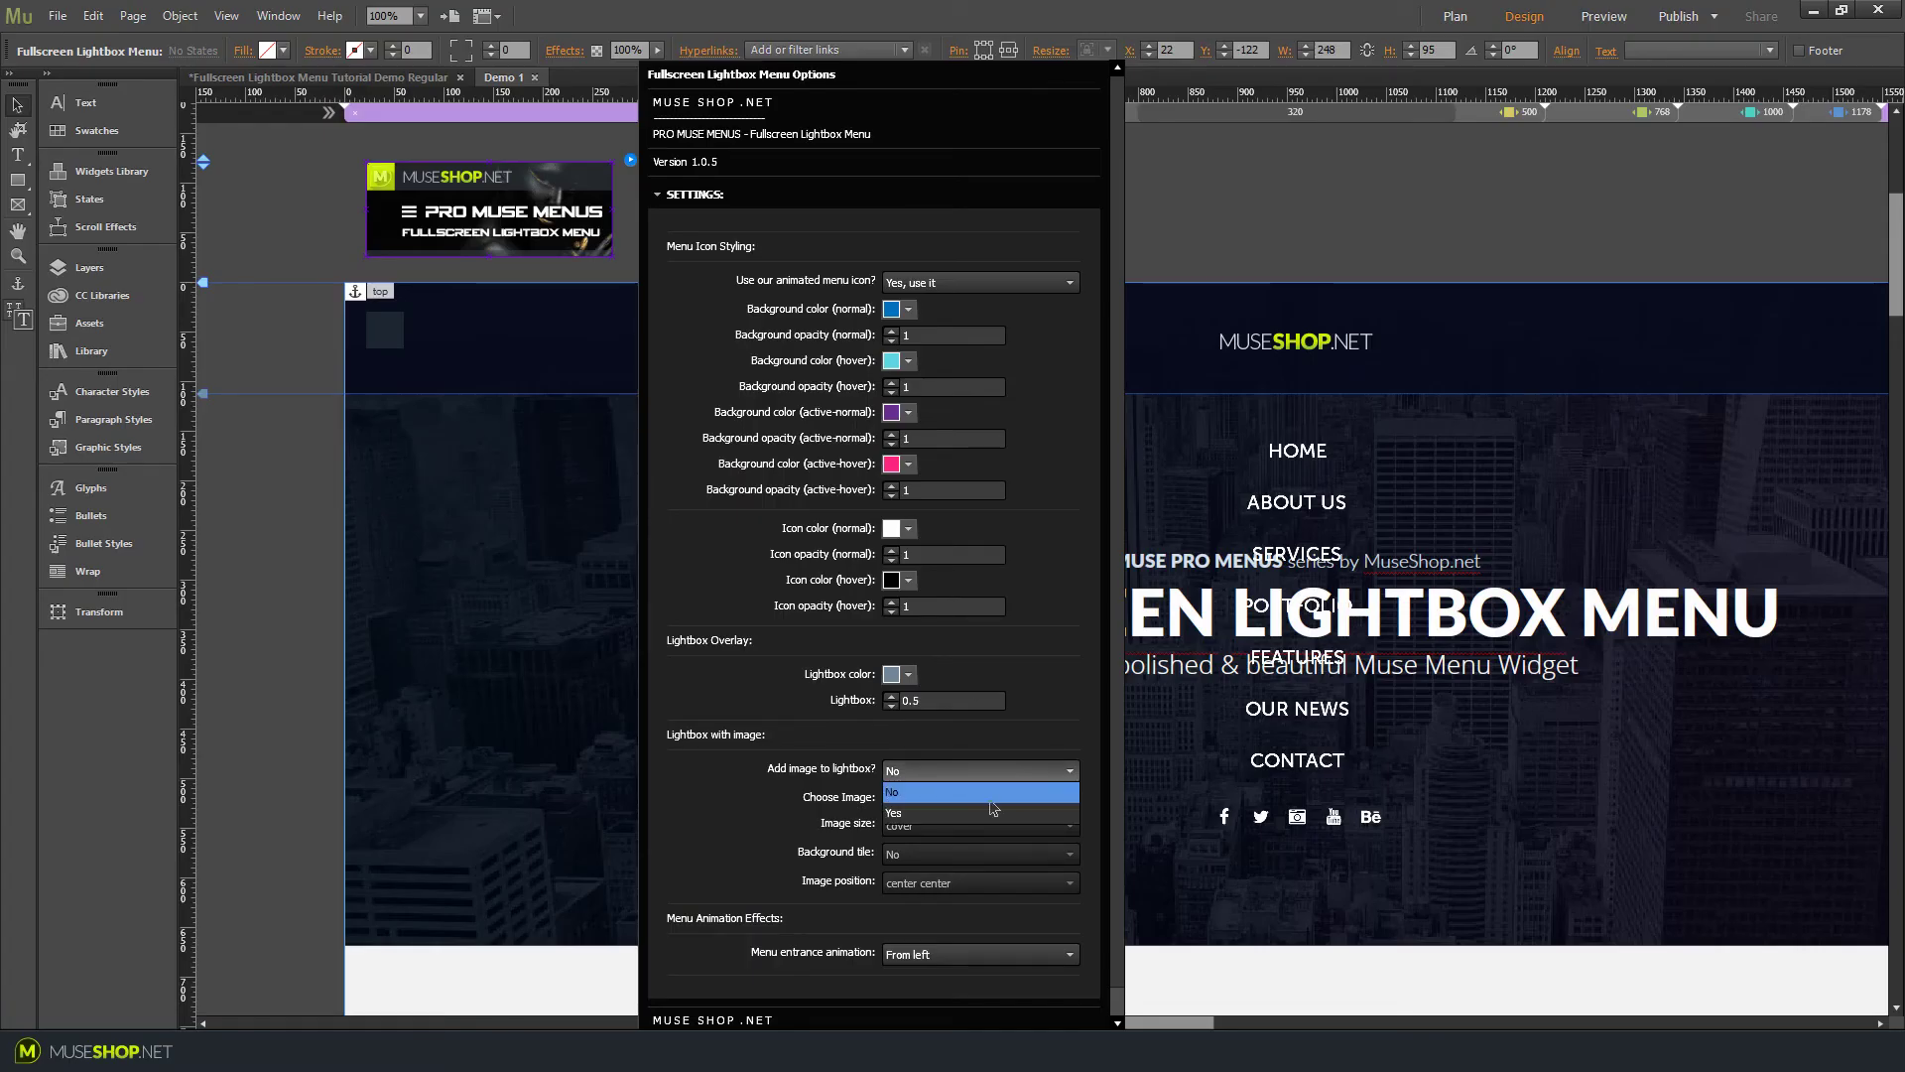
{"action": "left_click", "coordinate": [930, 816]}
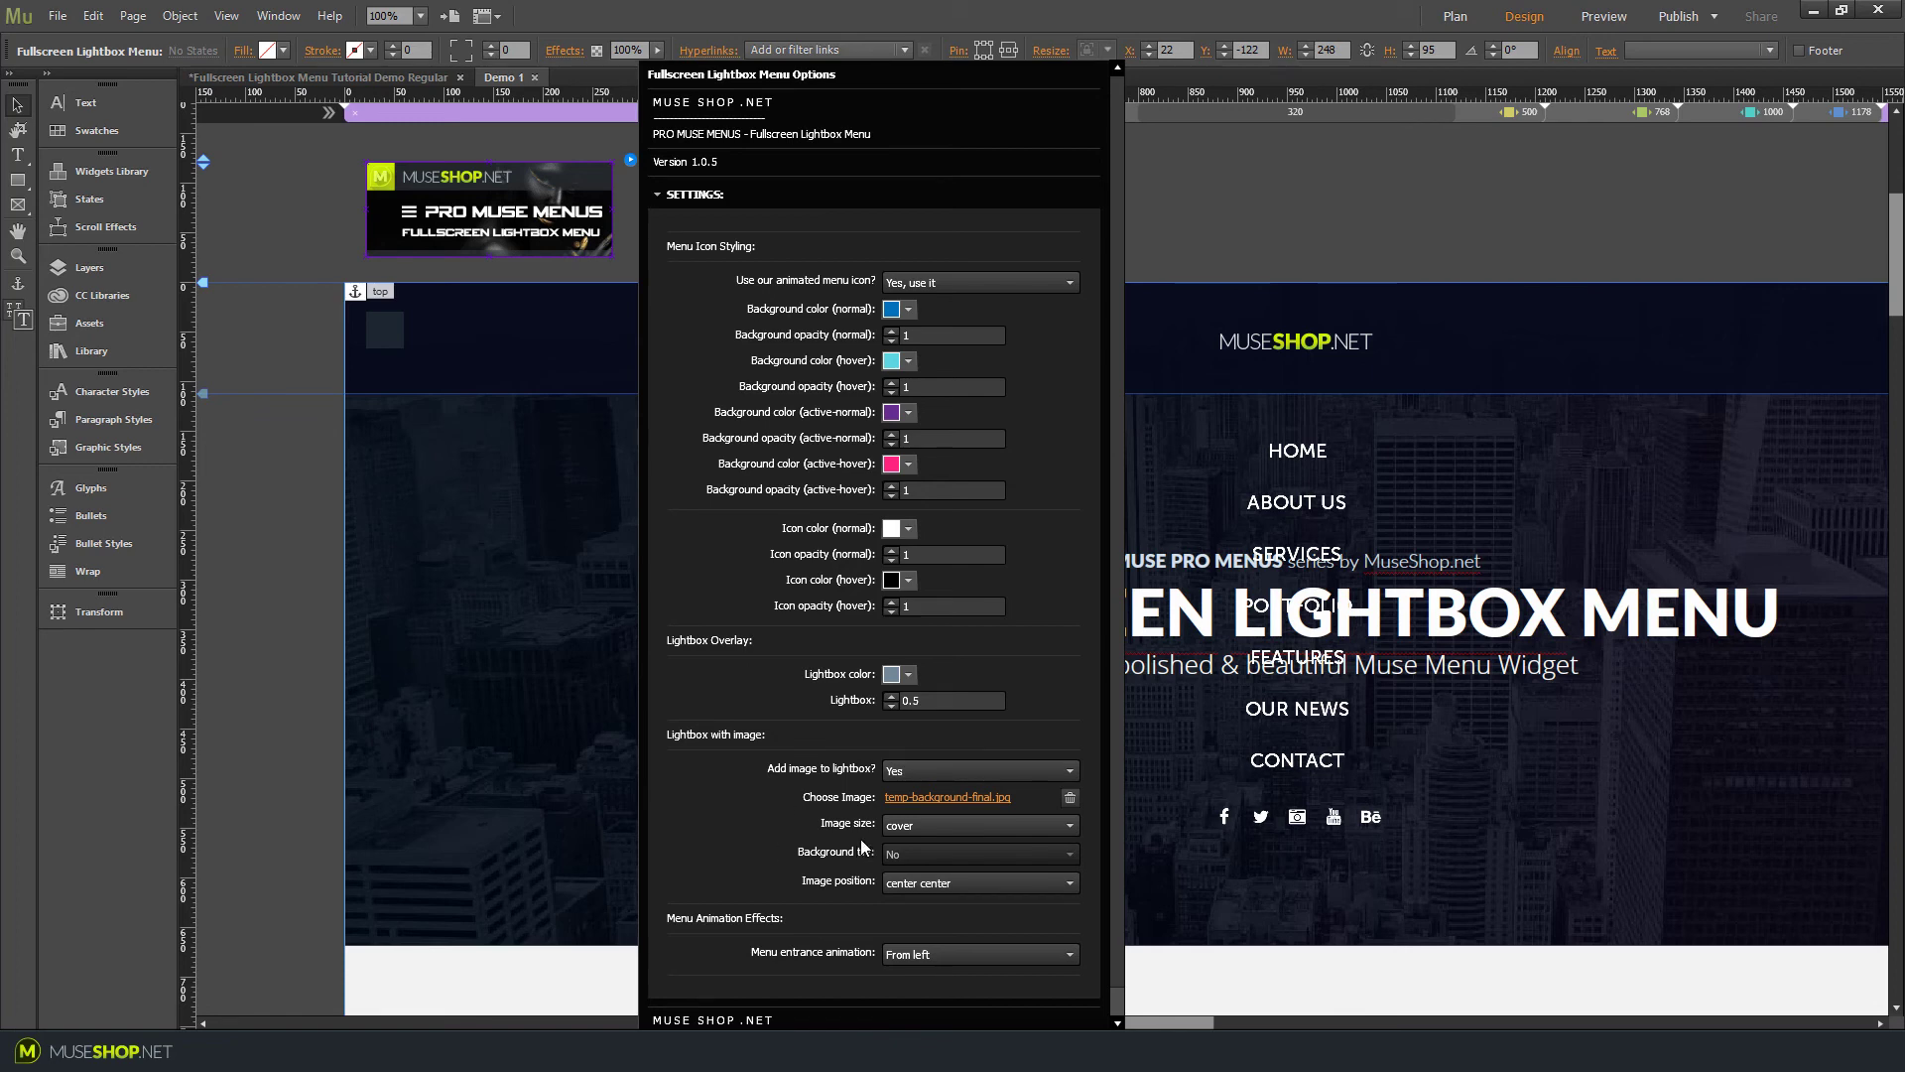
{"action": "left_click", "coordinate": [908, 820]}
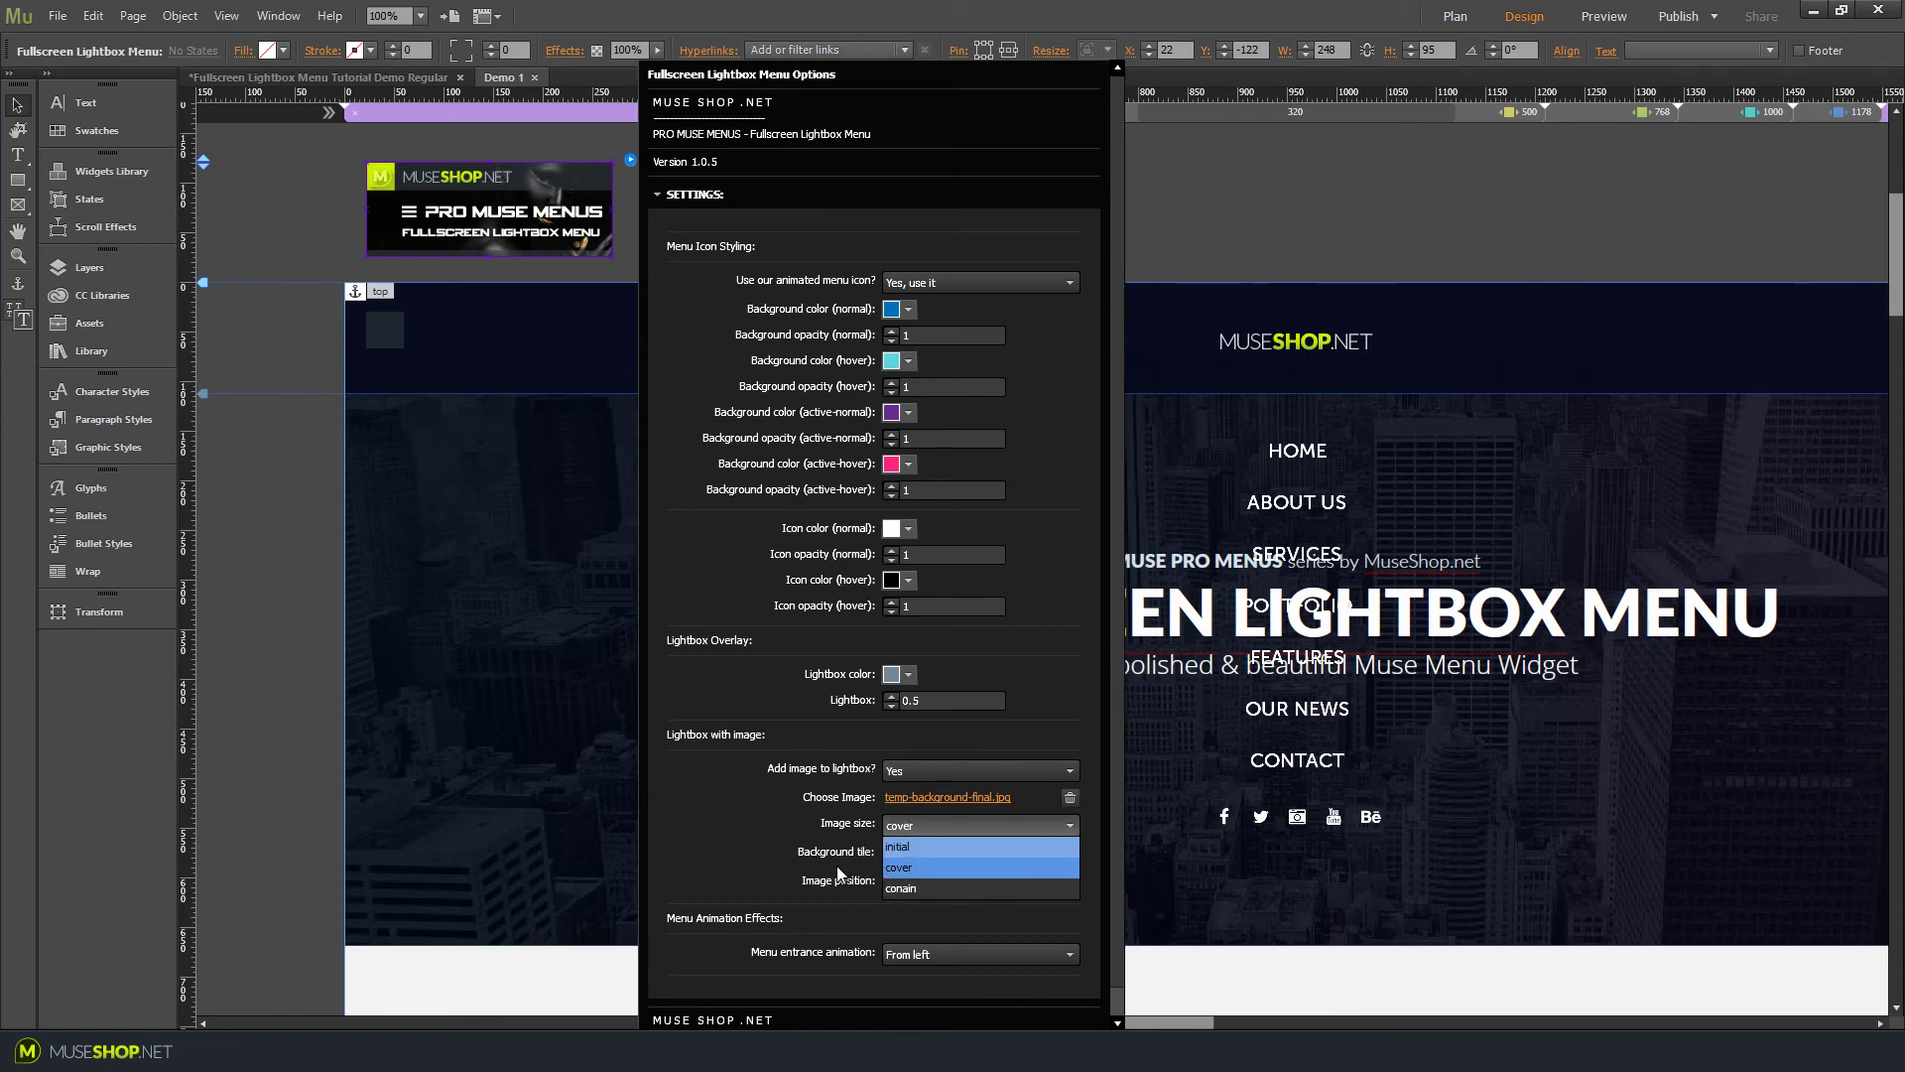
{"action": "left_click", "coordinate": [953, 882]}
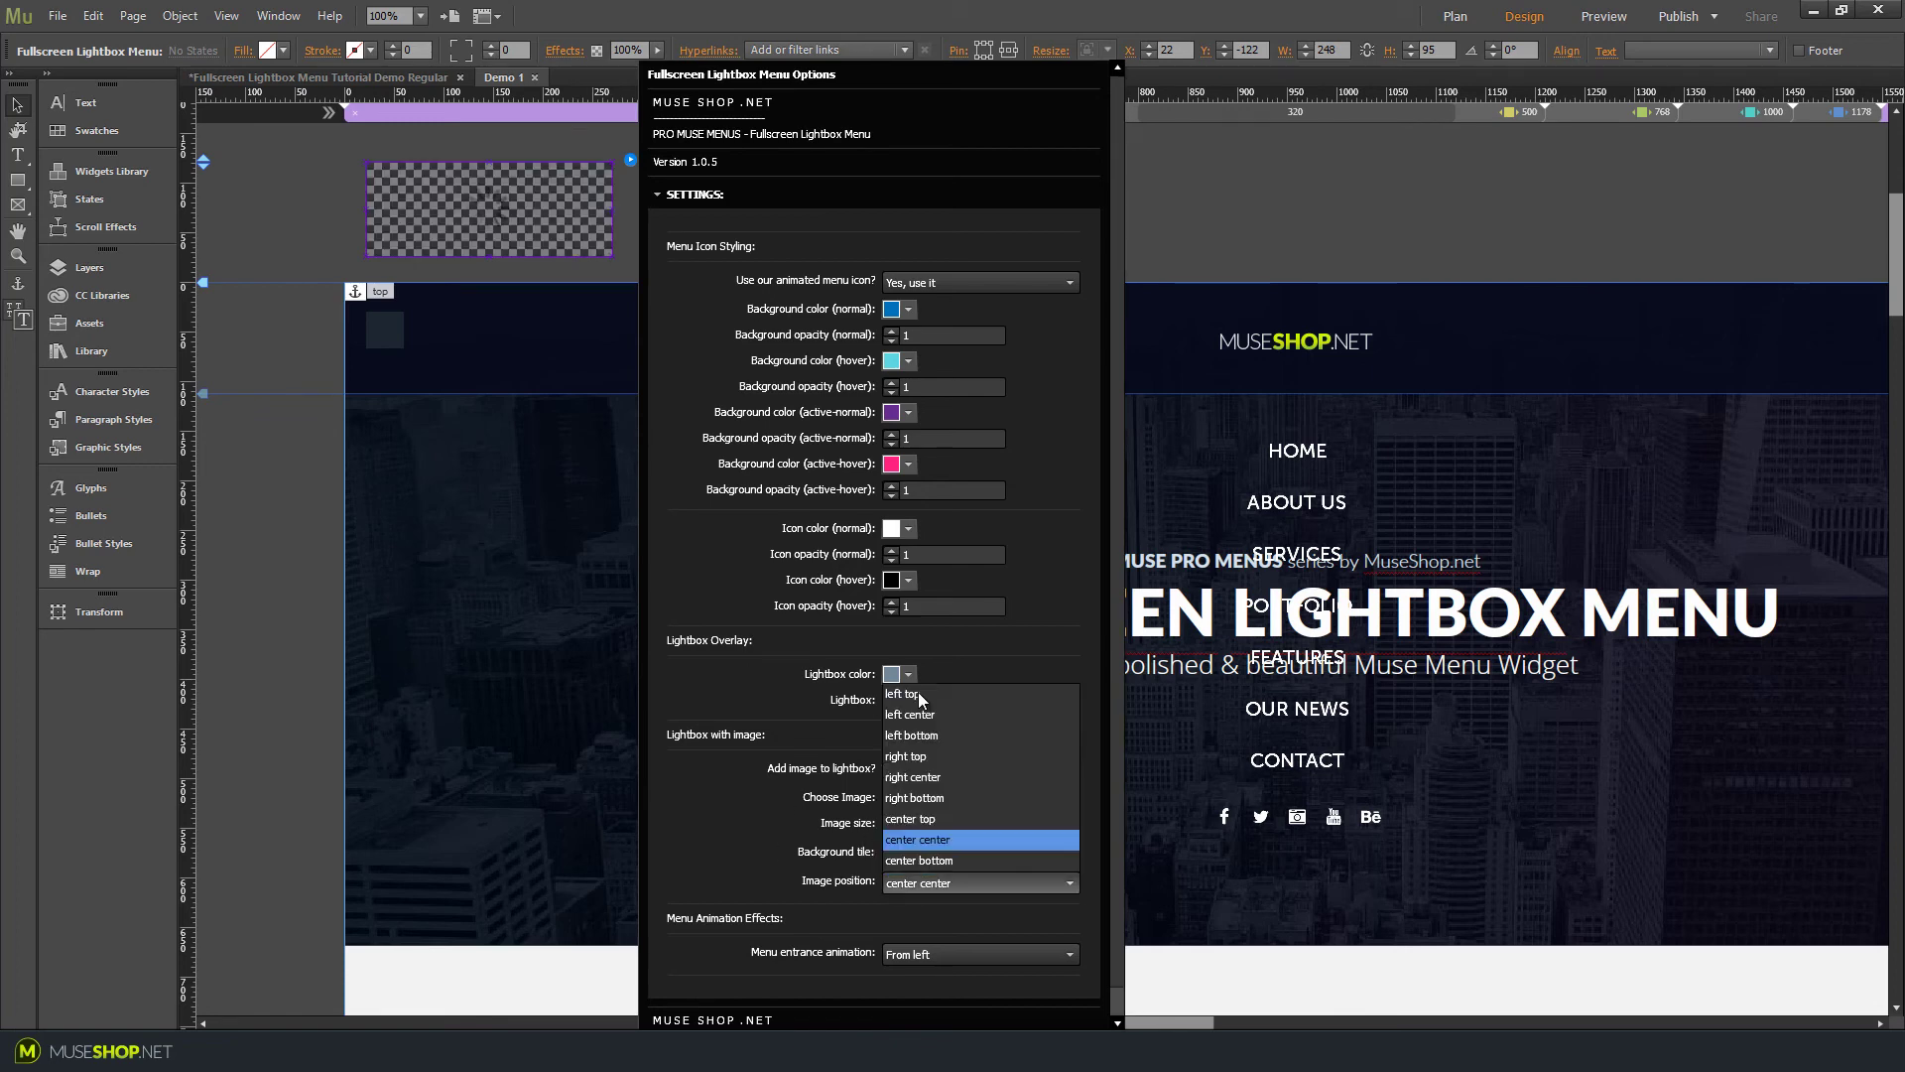
{"action": "left_click", "coordinate": [788, 828]}
{"action": "left_click", "coordinate": [904, 855]}
{"action": "left_click", "coordinate": [777, 873]}
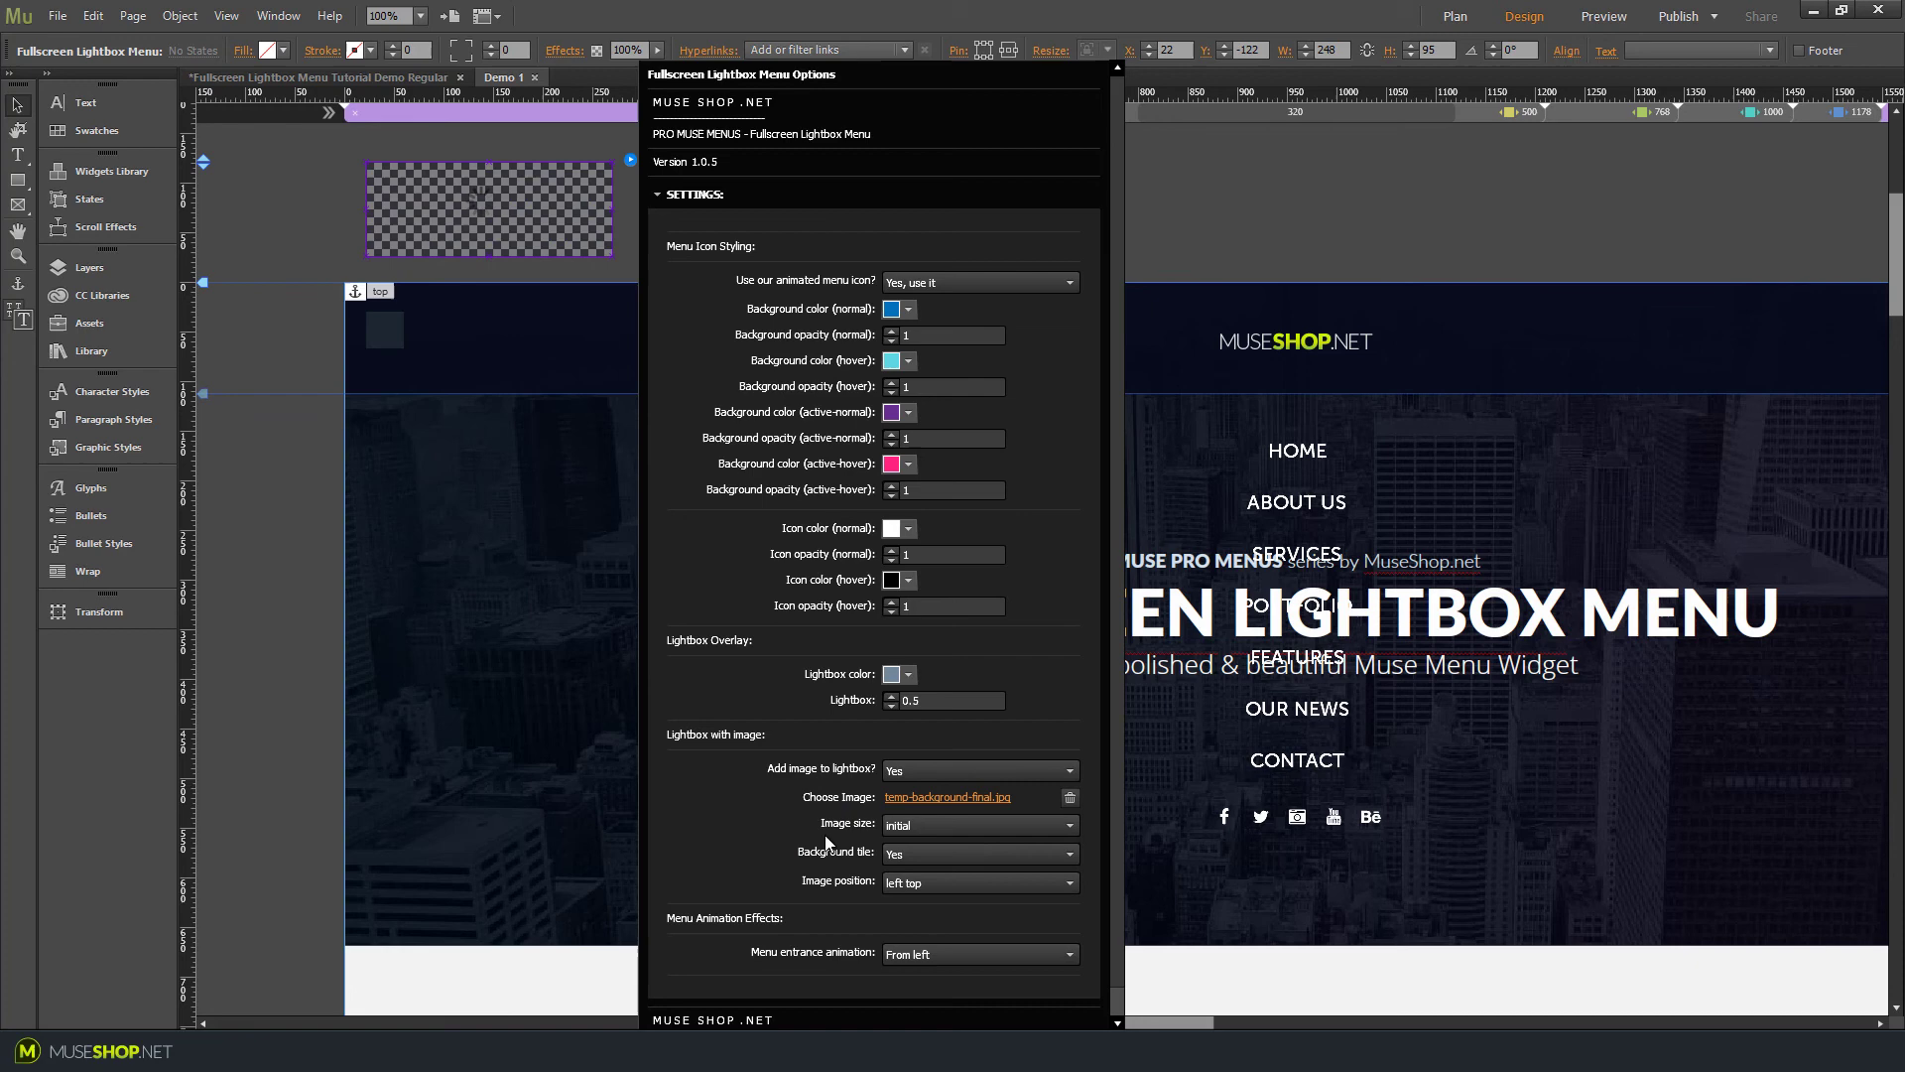
{"action": "left_click", "coordinate": [893, 825]}
{"action": "left_click", "coordinate": [899, 867]}
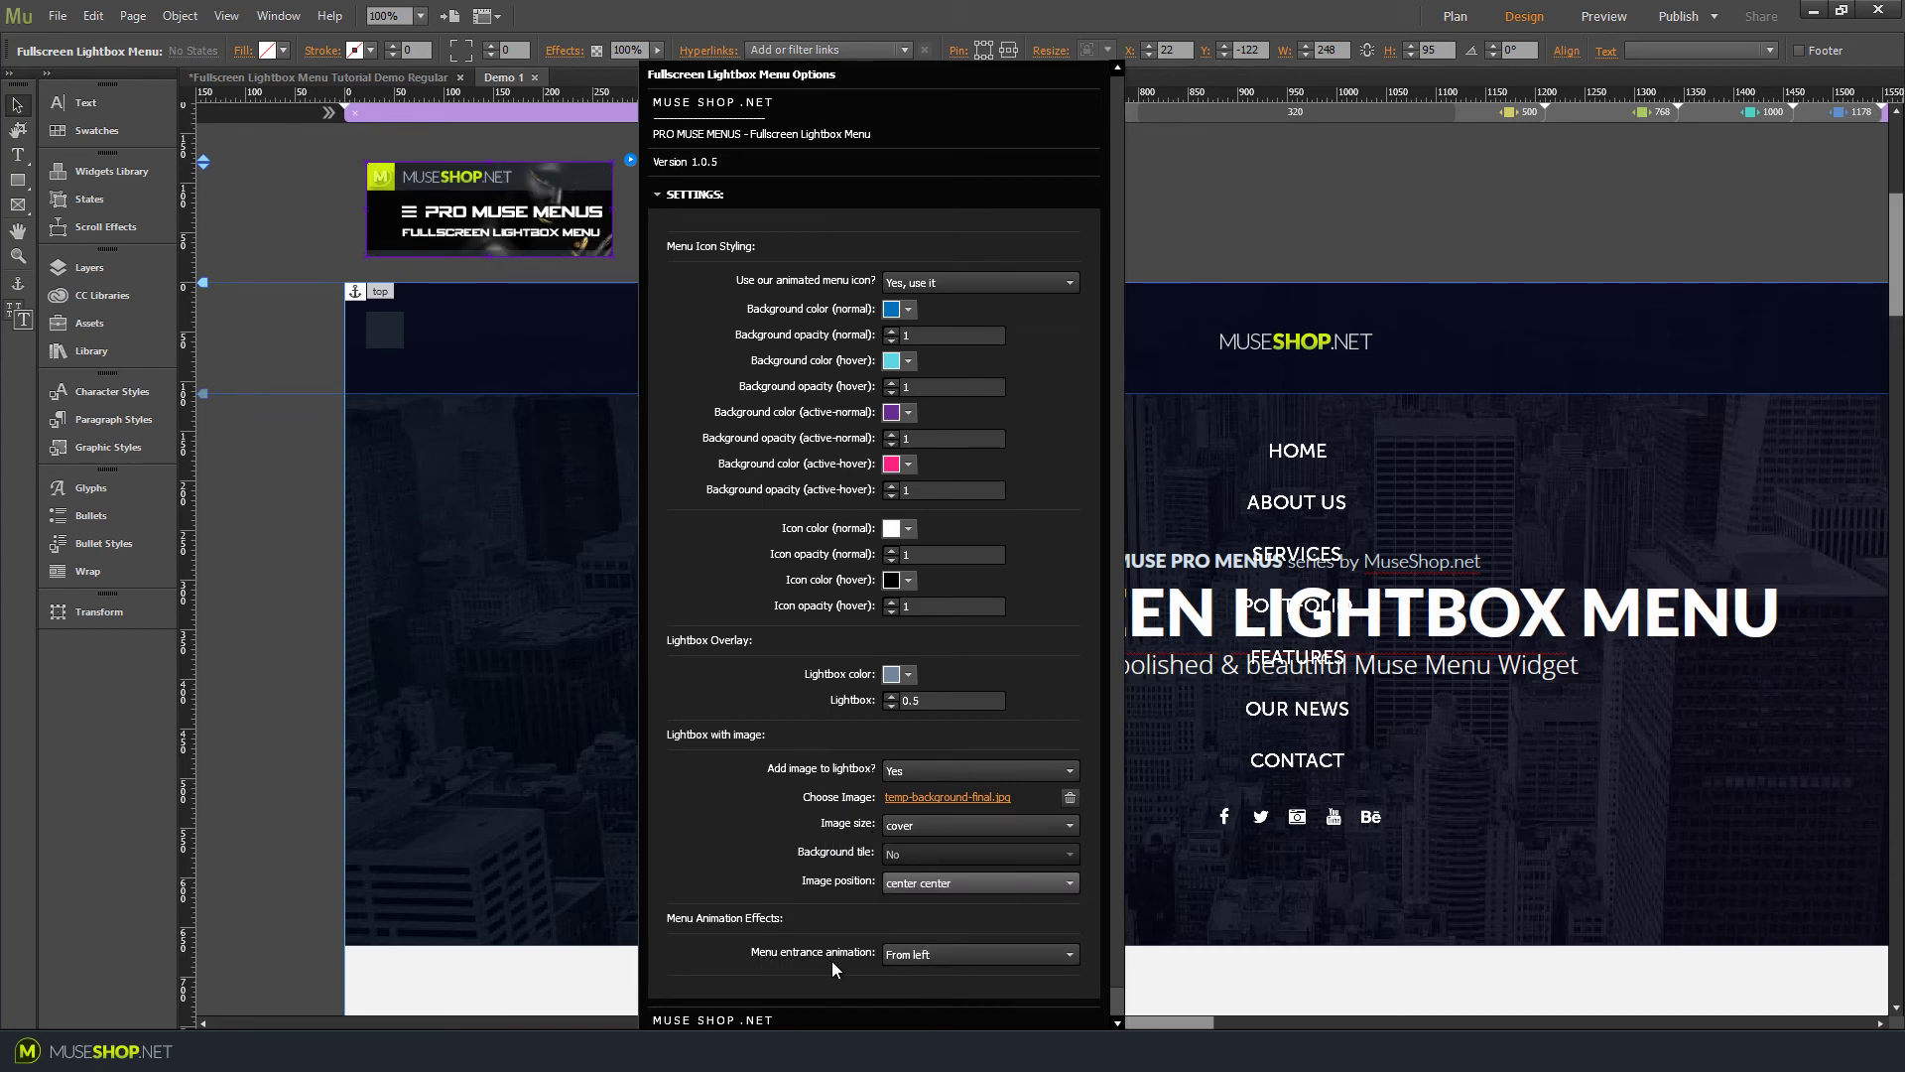
Set the menu entrance animation to From top left and check it in the preview
{"action": "left_click", "coordinate": [940, 955]}
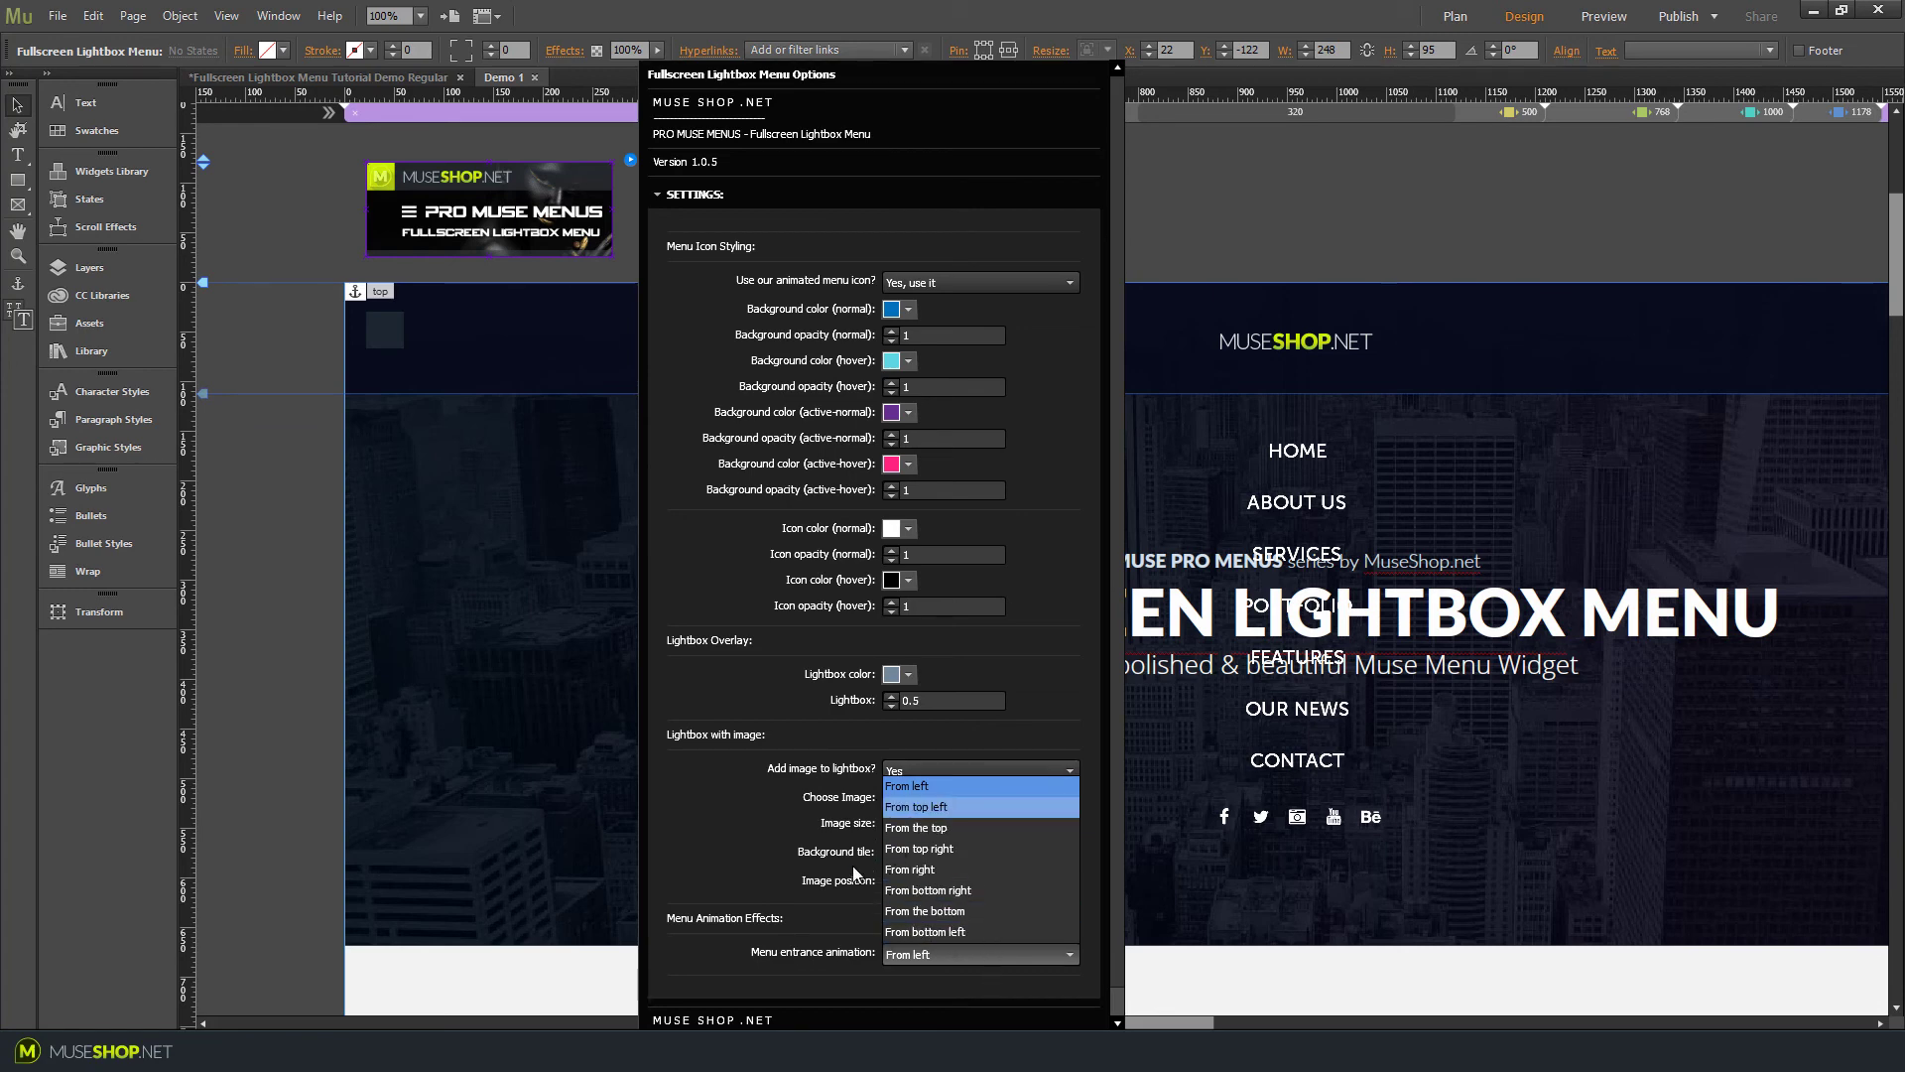
{"action": "left_click", "coordinate": [956, 807]}
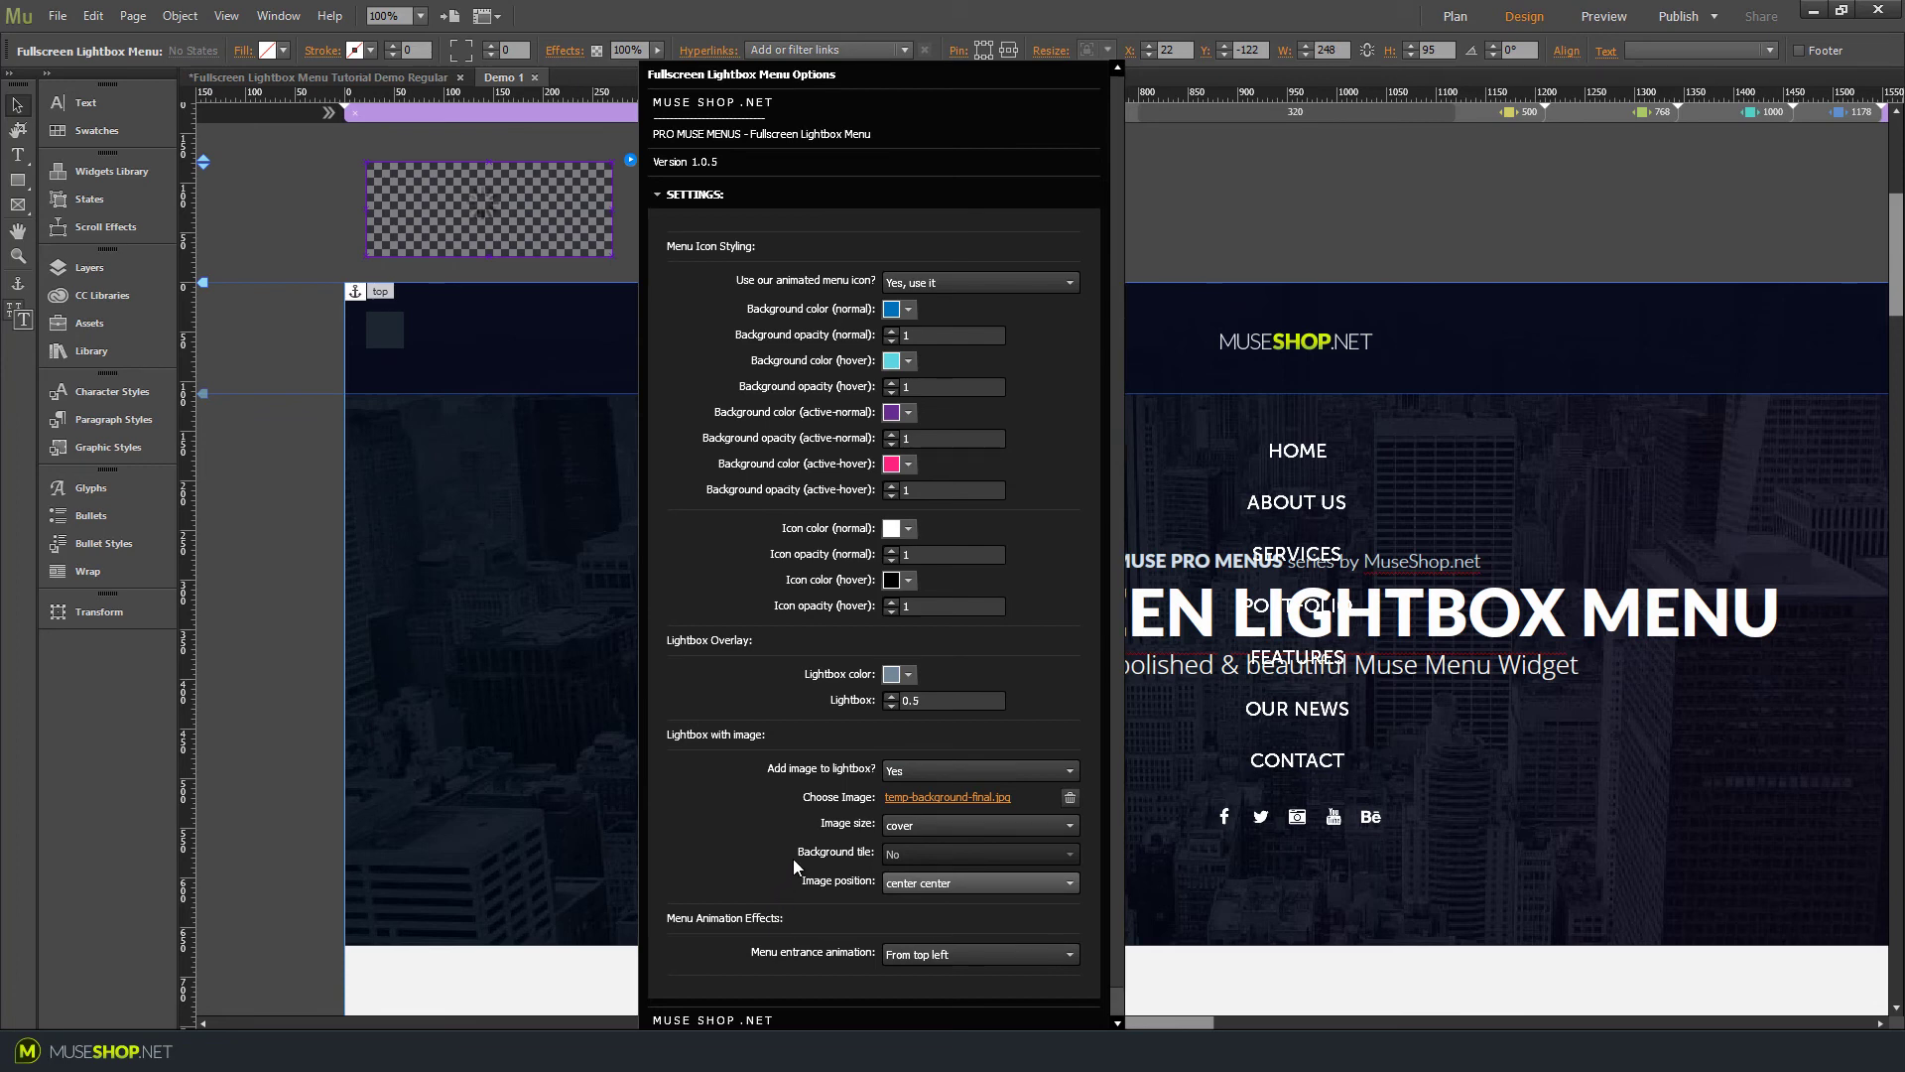
{"action": "left_click", "coordinate": [1256, 242]}
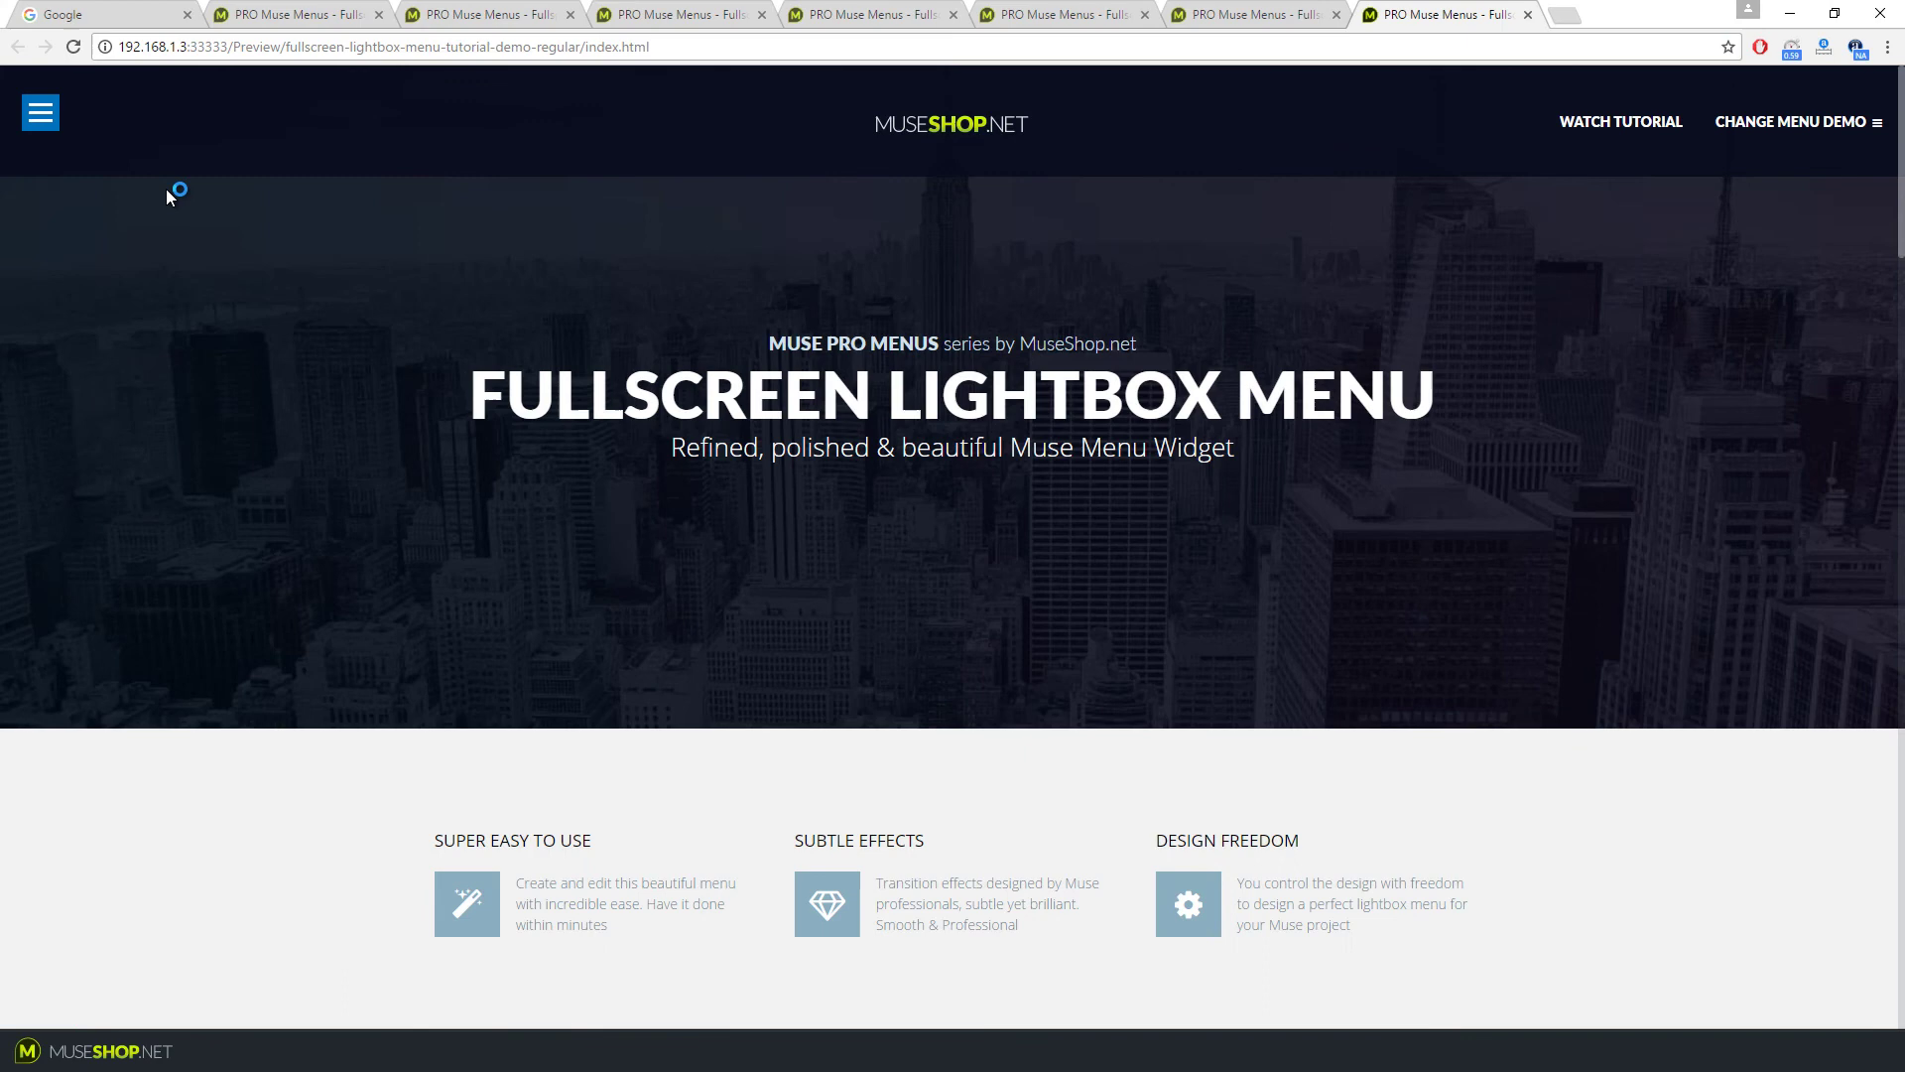
{"action": "left_click", "coordinate": [42, 115]}
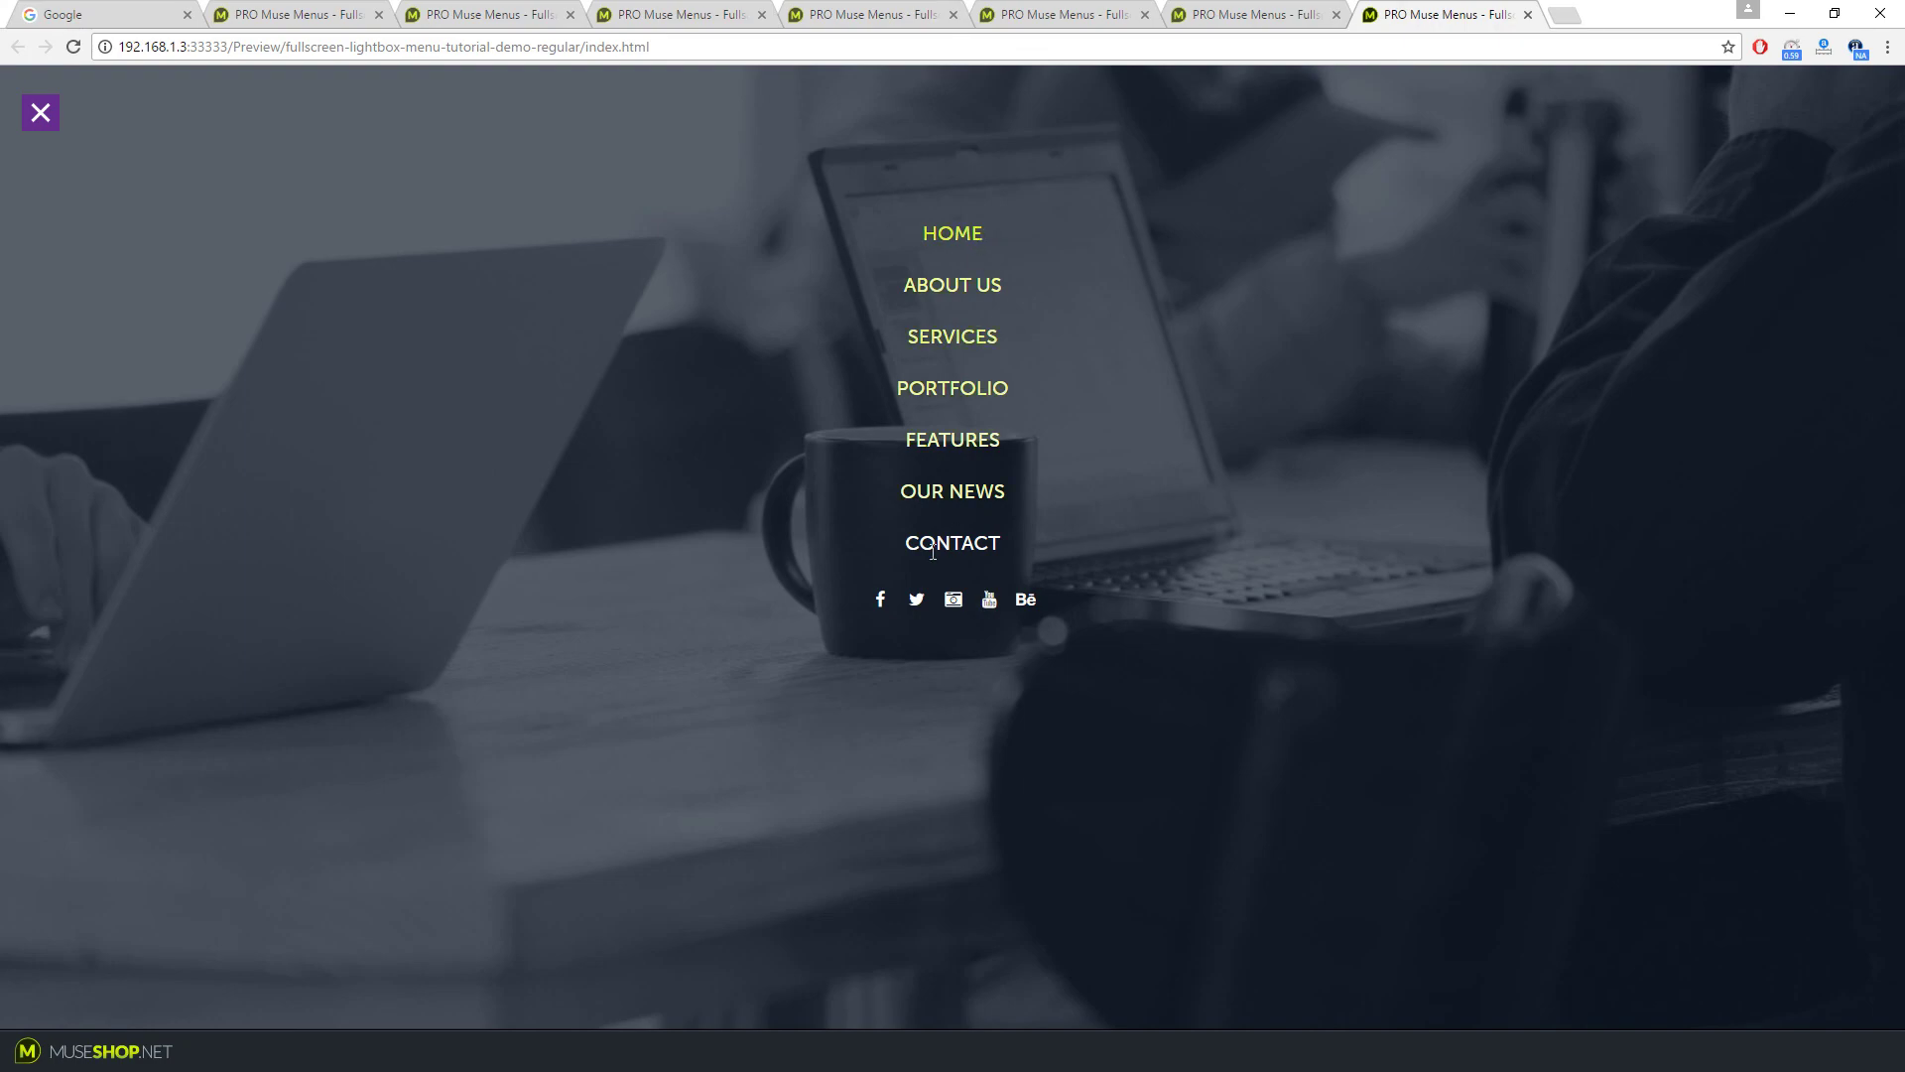
Back in the page design, hide the Content layer so the menu items are visible
{"action": "mouse_move", "coordinate": [317, 1051]}
{"action": "left_click", "coordinate": [316, 958]}
{"action": "left_click", "coordinate": [89, 267]}
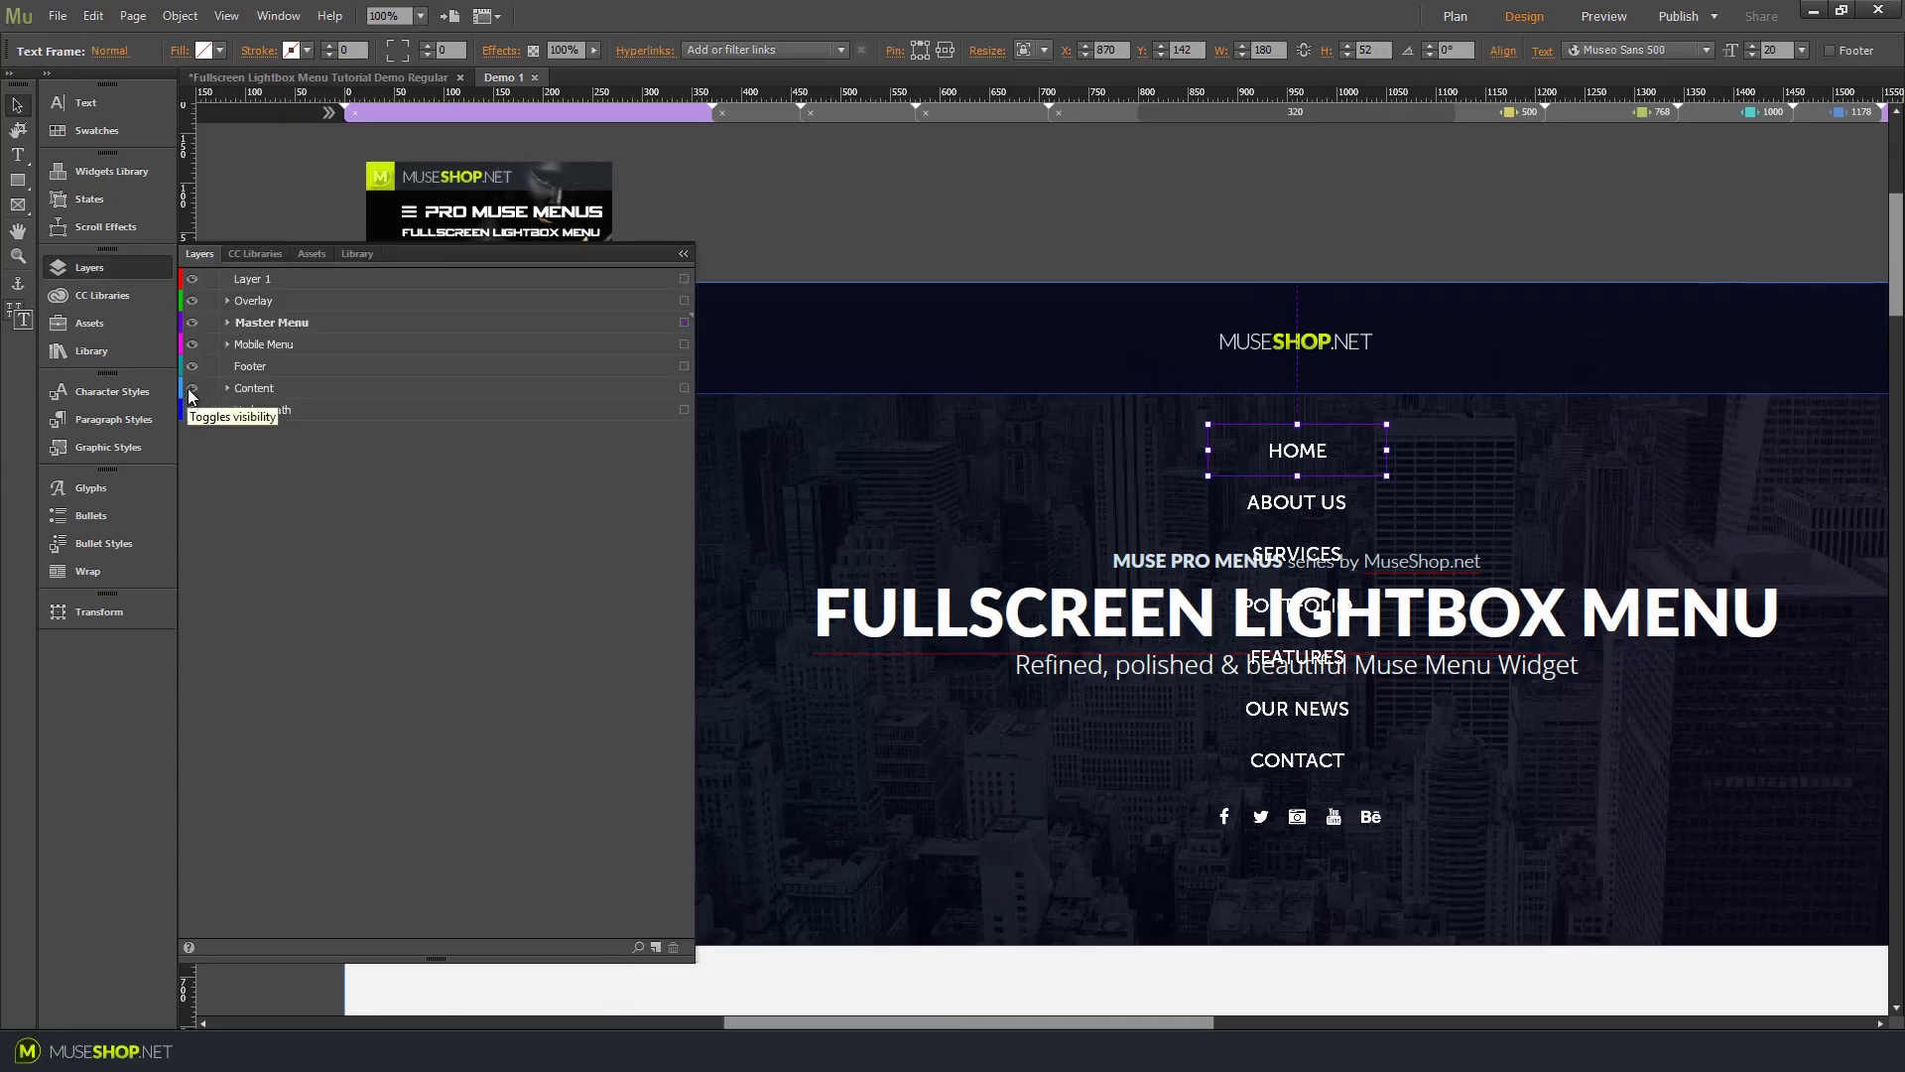
{"action": "left_click", "coordinate": [192, 388]}
{"action": "left_click", "coordinate": [129, 275]}
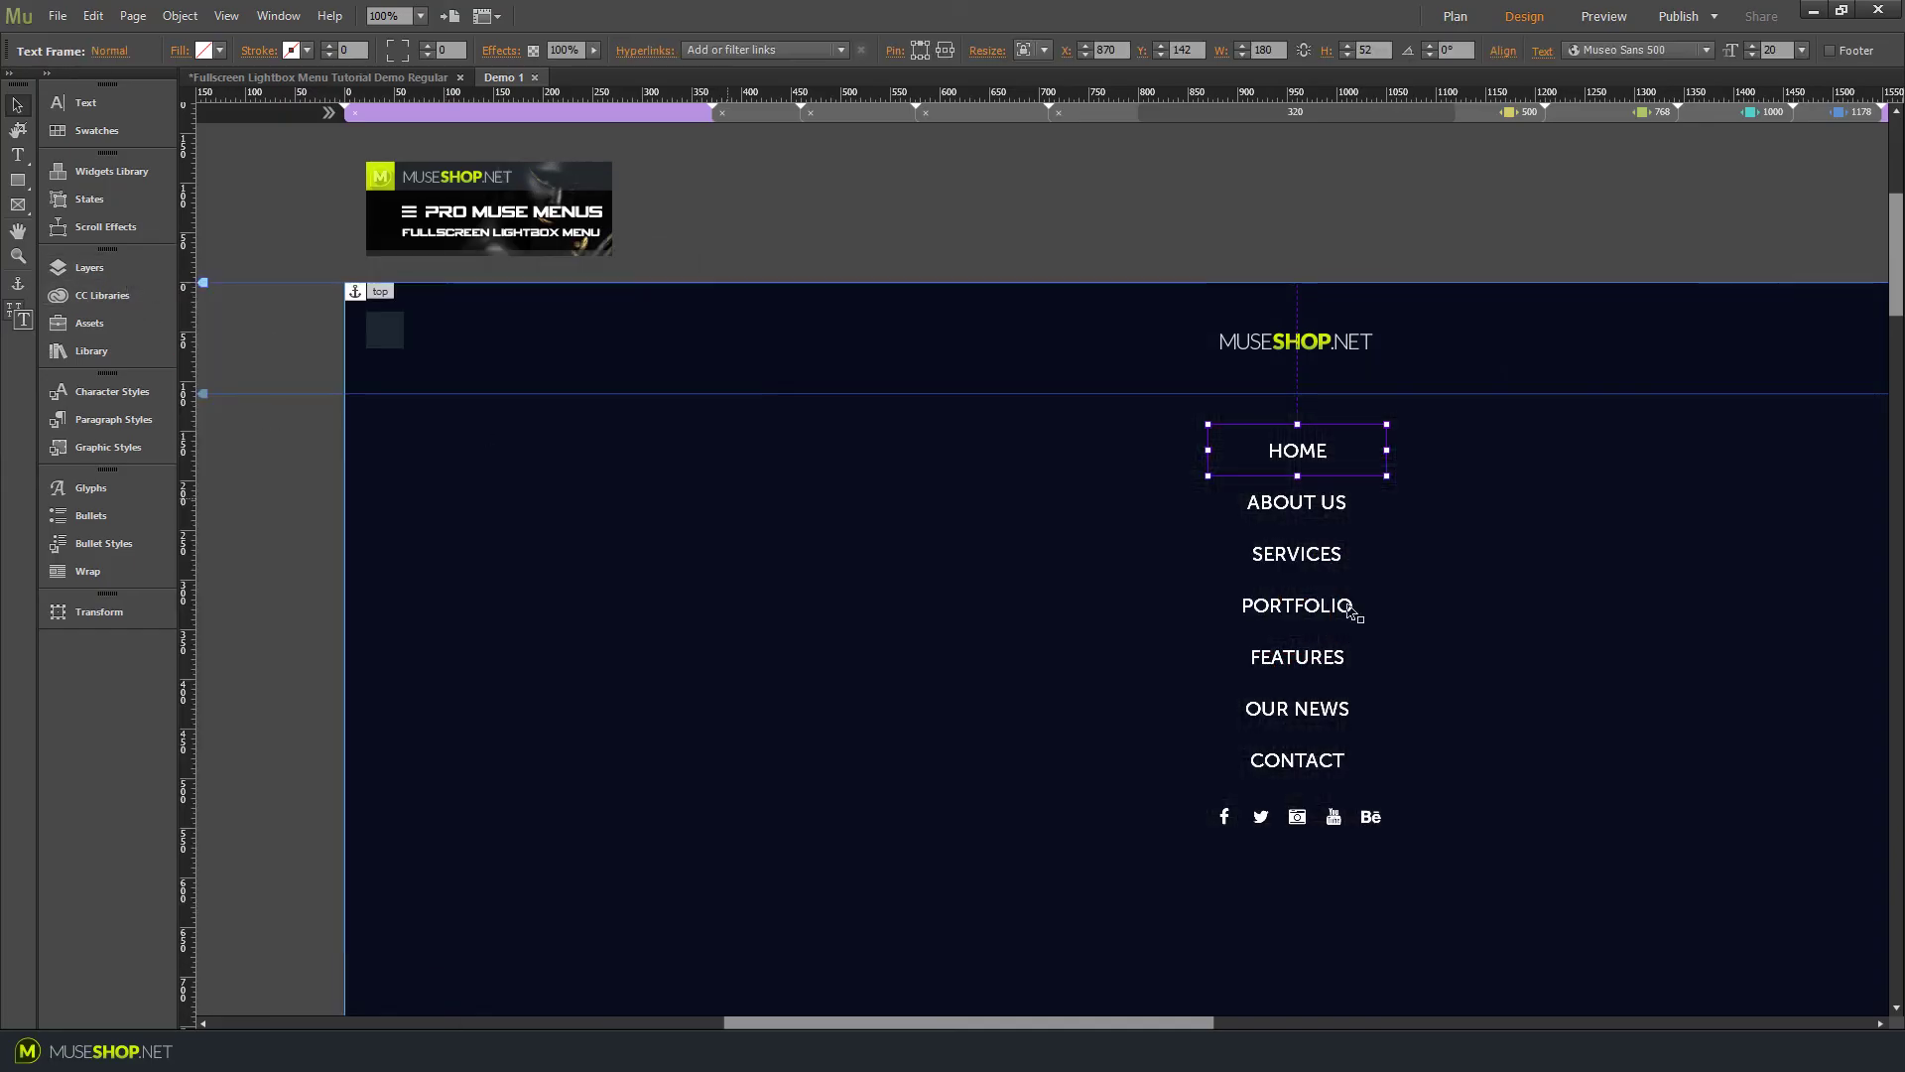
Link ABOUT US to the about-us anchor and CONTACT to the contact anchor, then re-show Content
{"action": "left_click", "coordinate": [1347, 515]}
{"action": "left_click", "coordinate": [818, 52]}
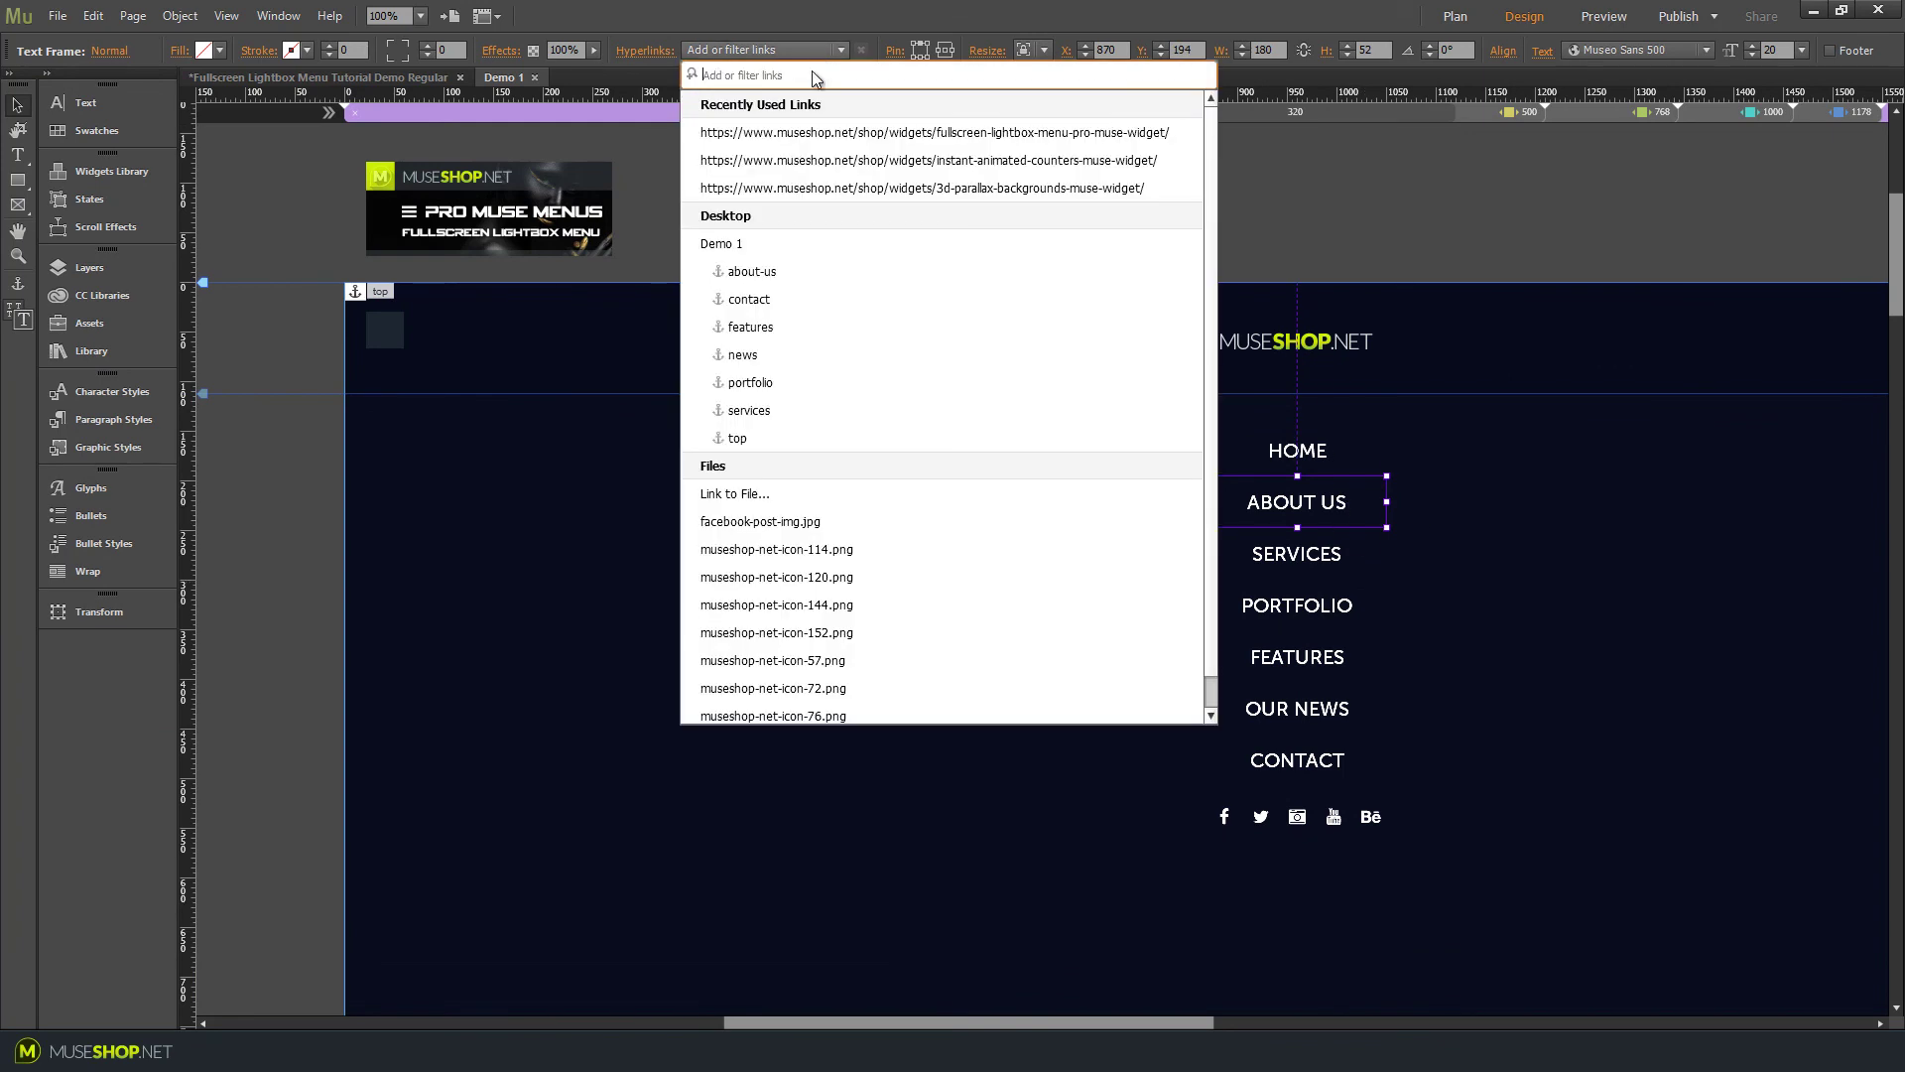
{"action": "left_click", "coordinate": [752, 272]}
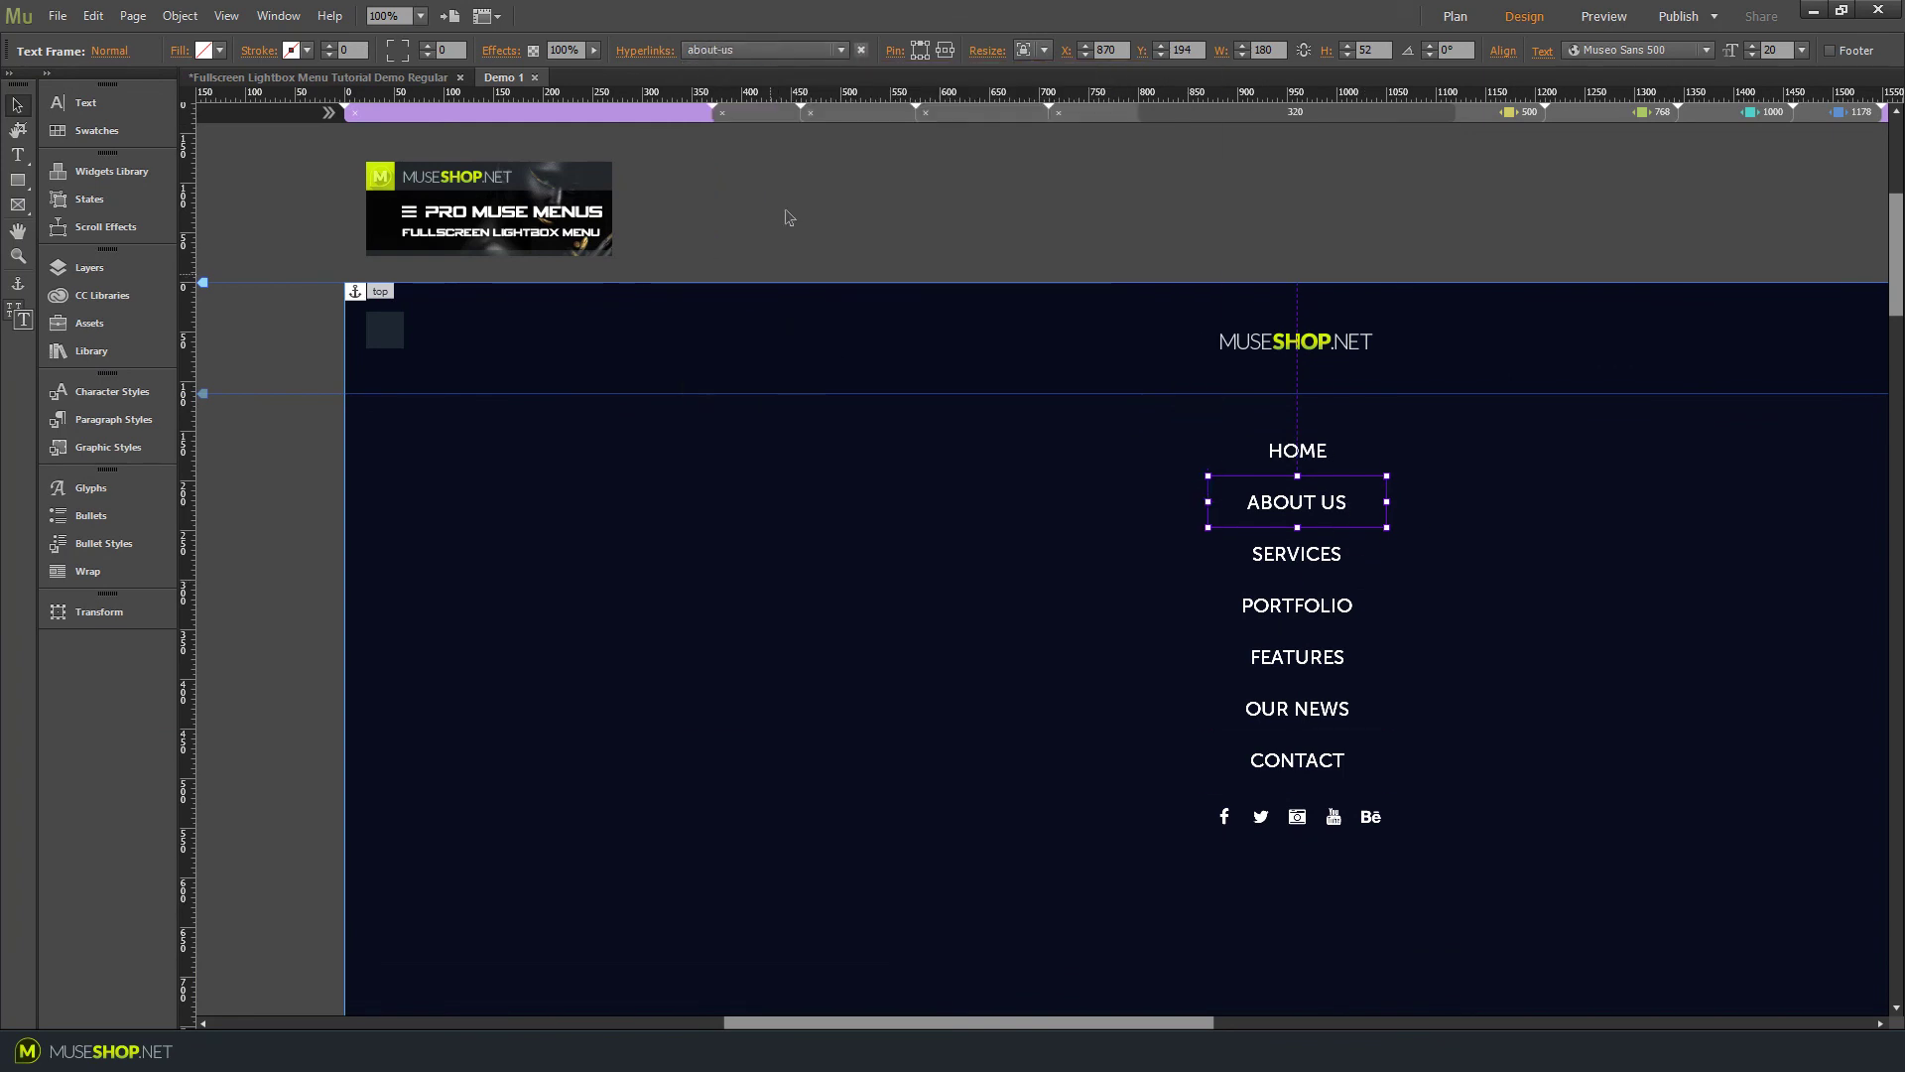
{"action": "left_click", "coordinate": [788, 43]}
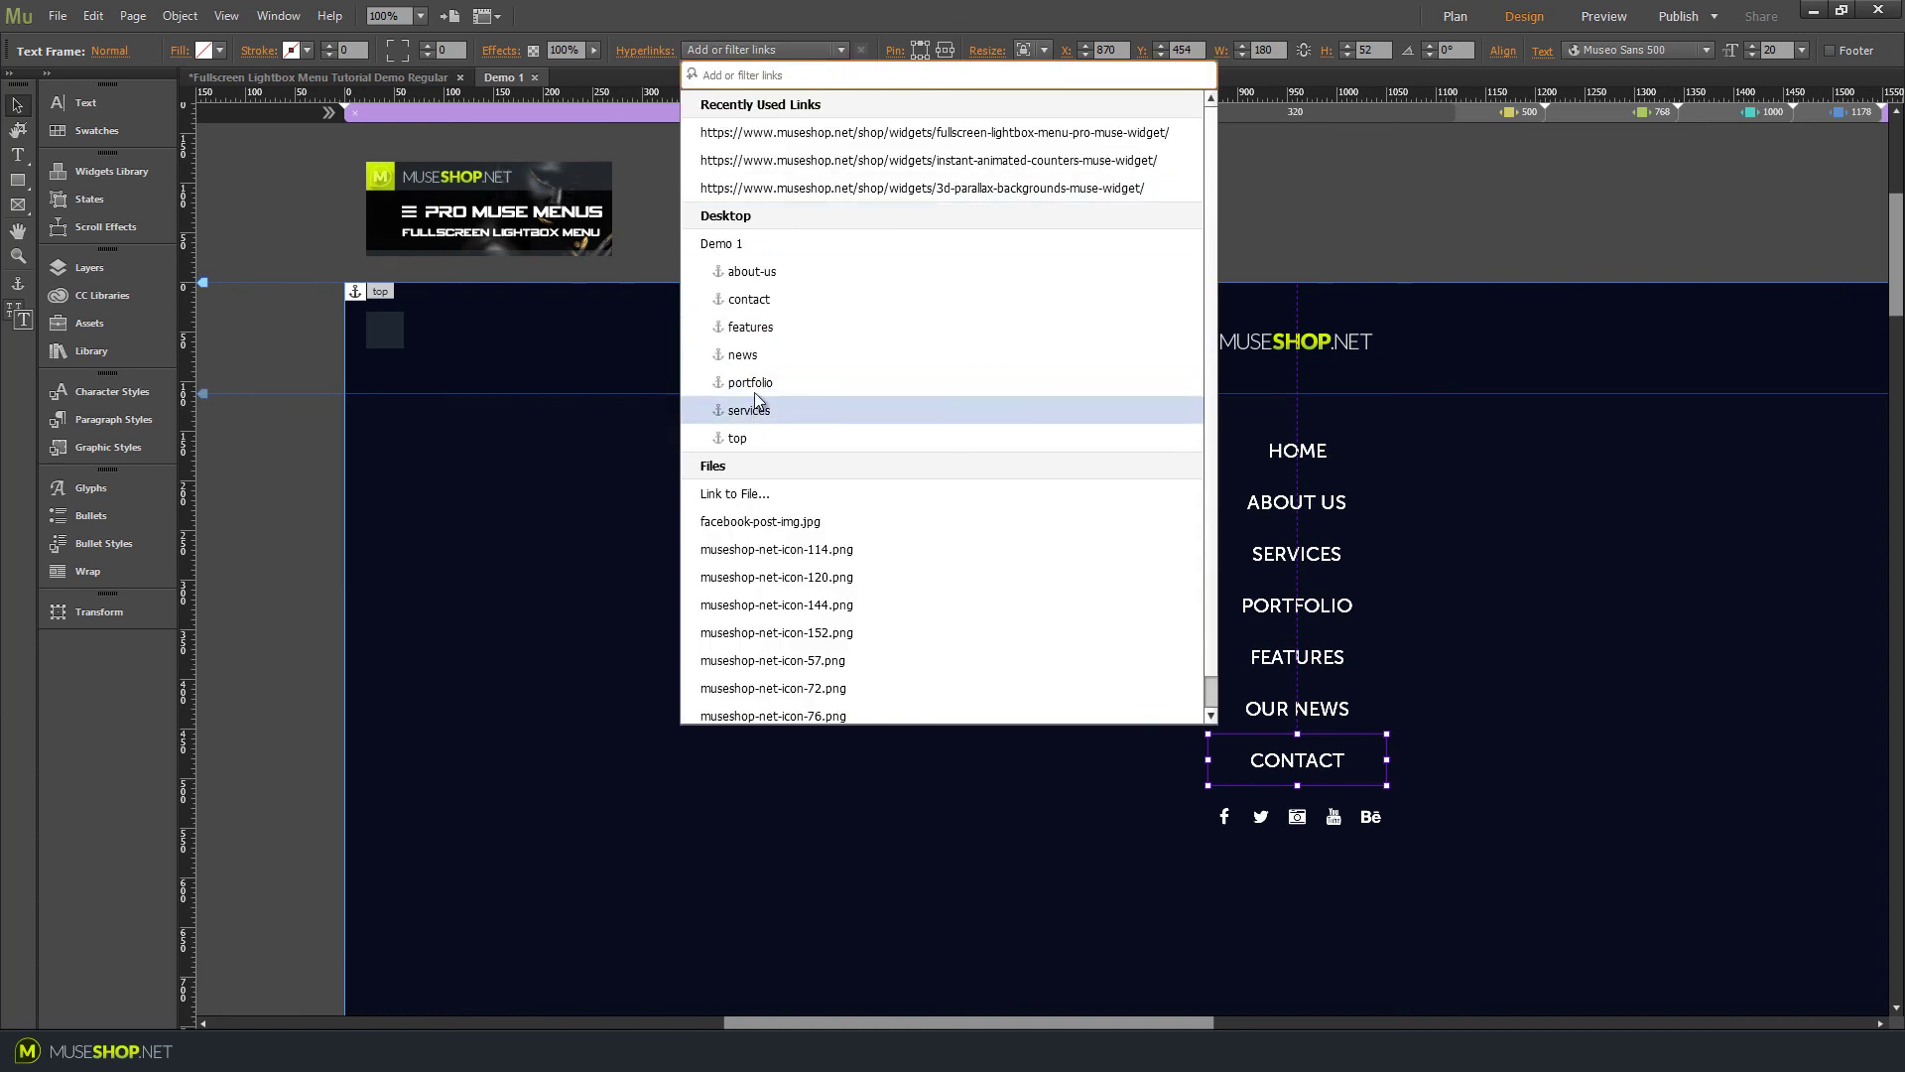
{"action": "left_click", "coordinate": [268, 318]}
{"action": "left_click", "coordinate": [116, 275]}
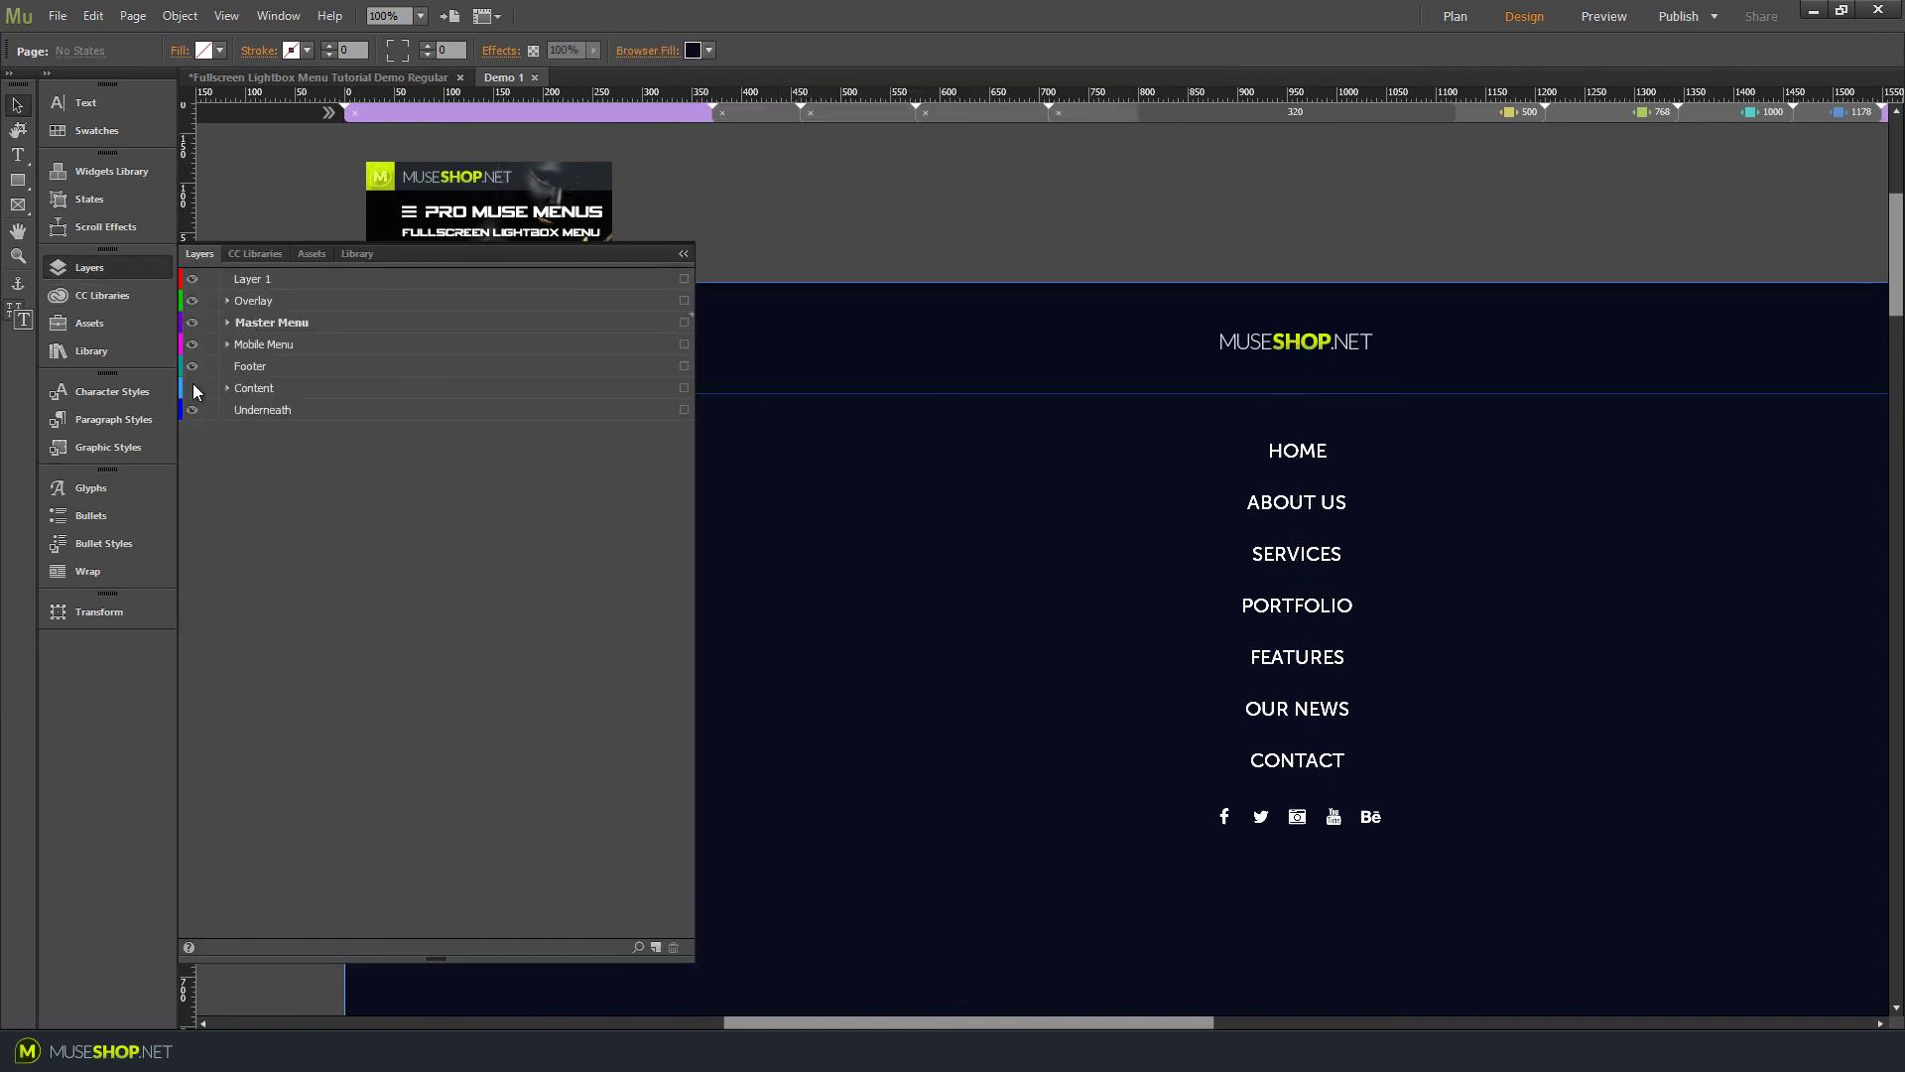
{"action": "left_click", "coordinate": [103, 266]}
Preview the page in the browser and confirm the ABOUT US menu item jumps to its section
{"action": "key", "text": "ctrl+shift+e"}
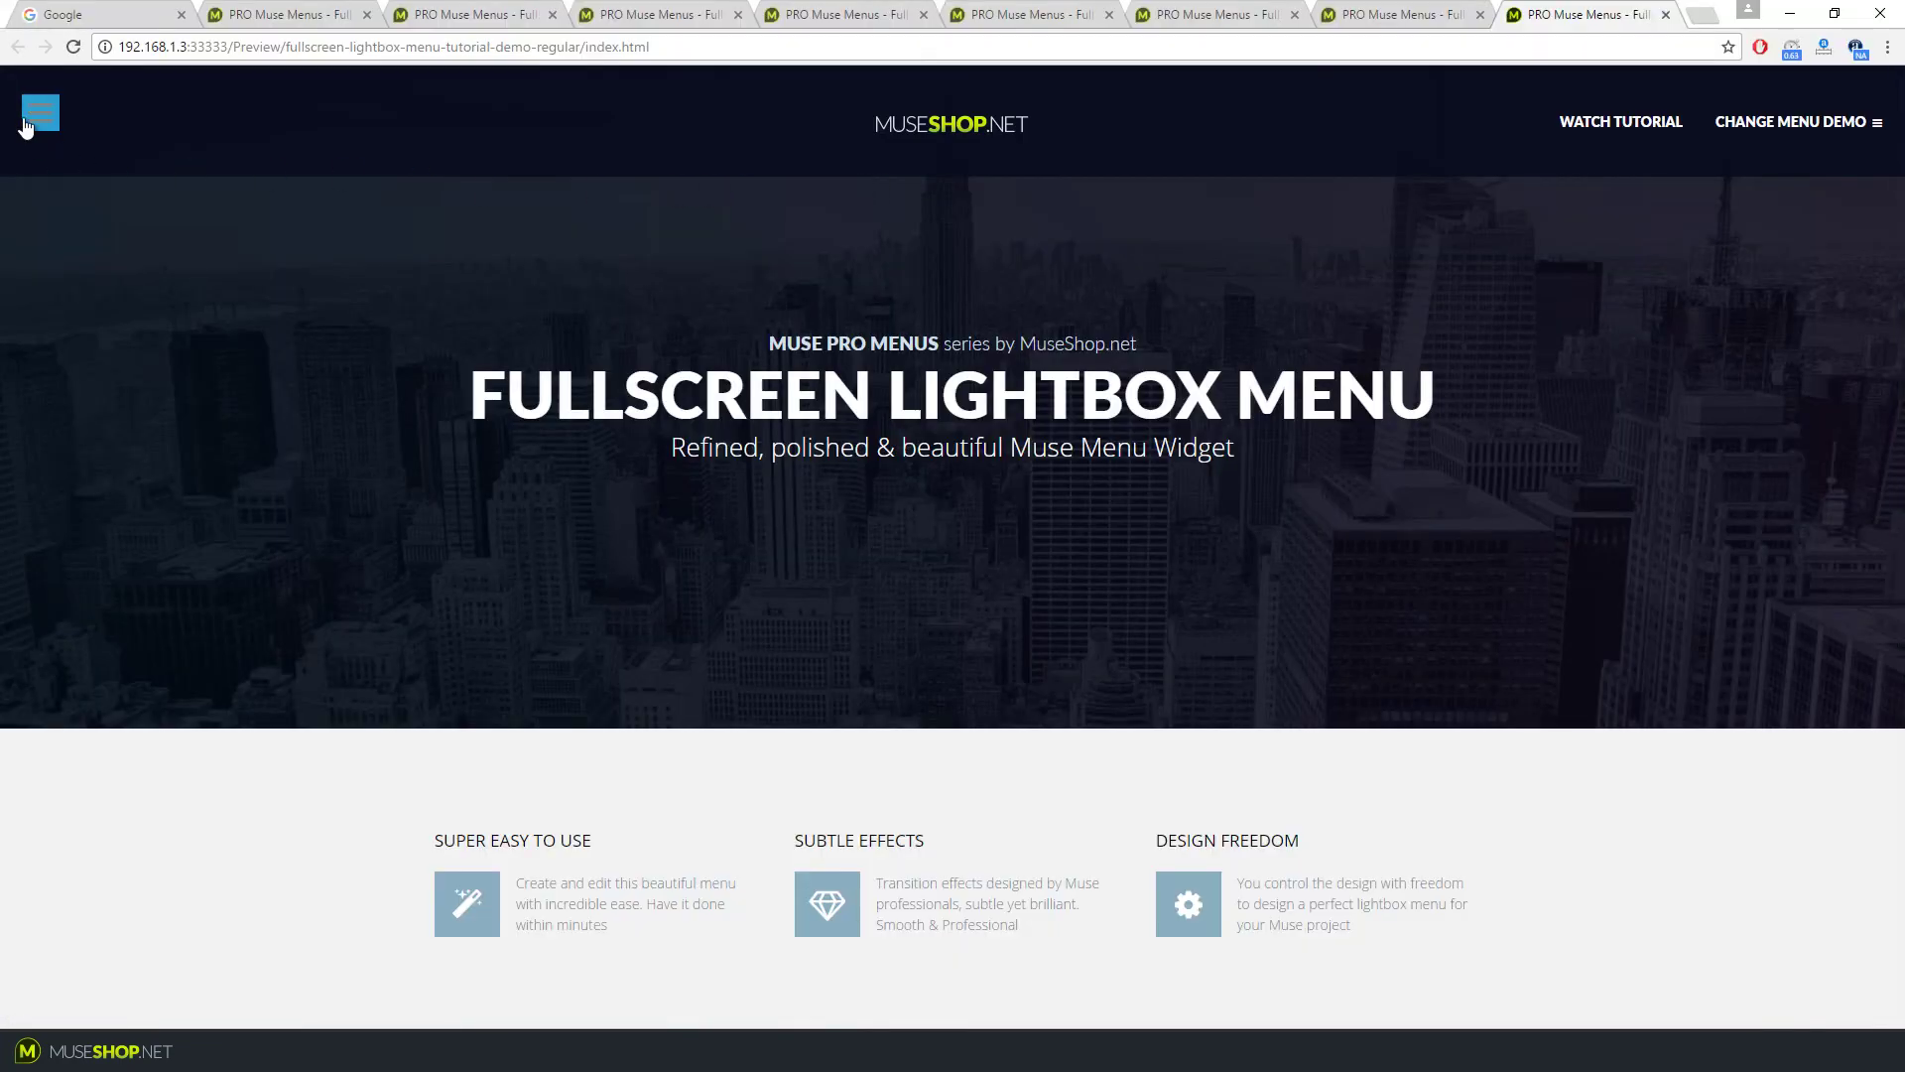
{"action": "left_click", "coordinate": [40, 113]}
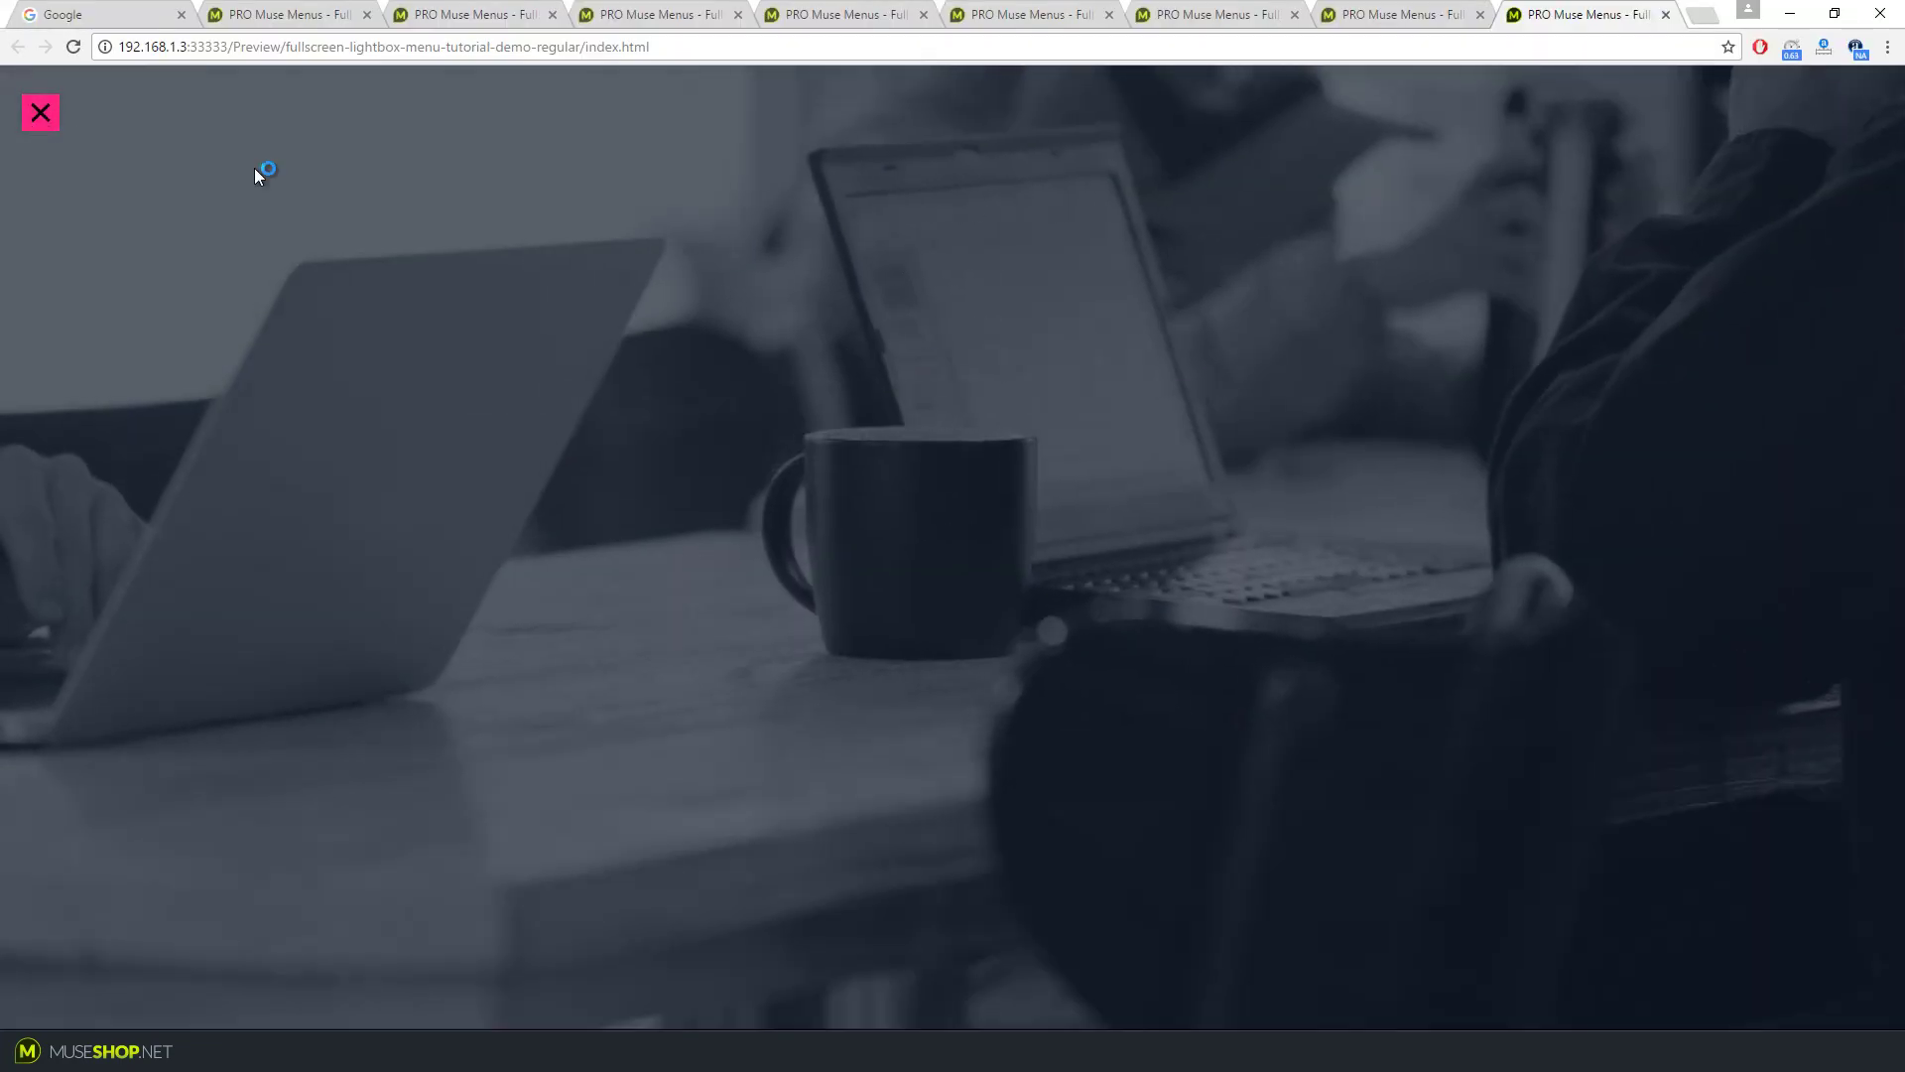
{"action": "left_click", "coordinate": [976, 285]}
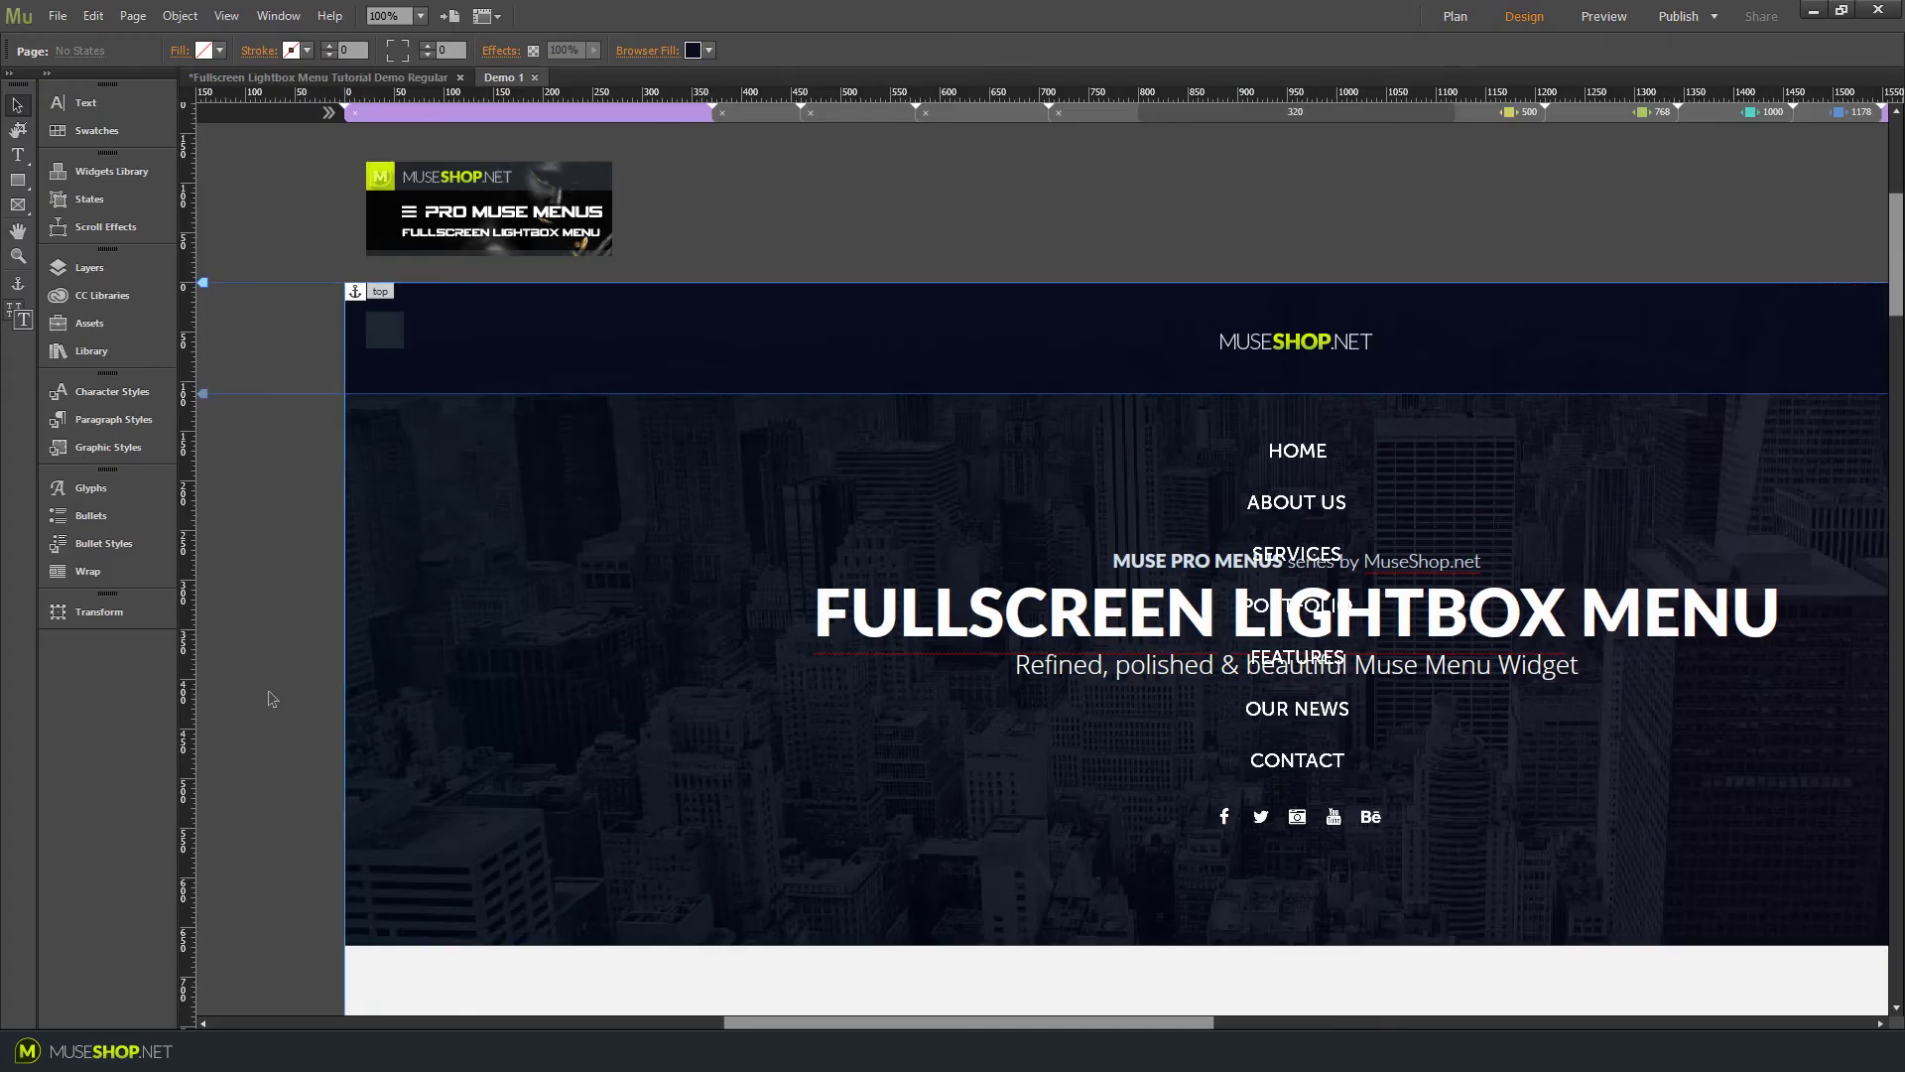
{"action": "scroll", "coordinate": [319, 659], "scroll_direction": "down", "scroll_amount": 7}
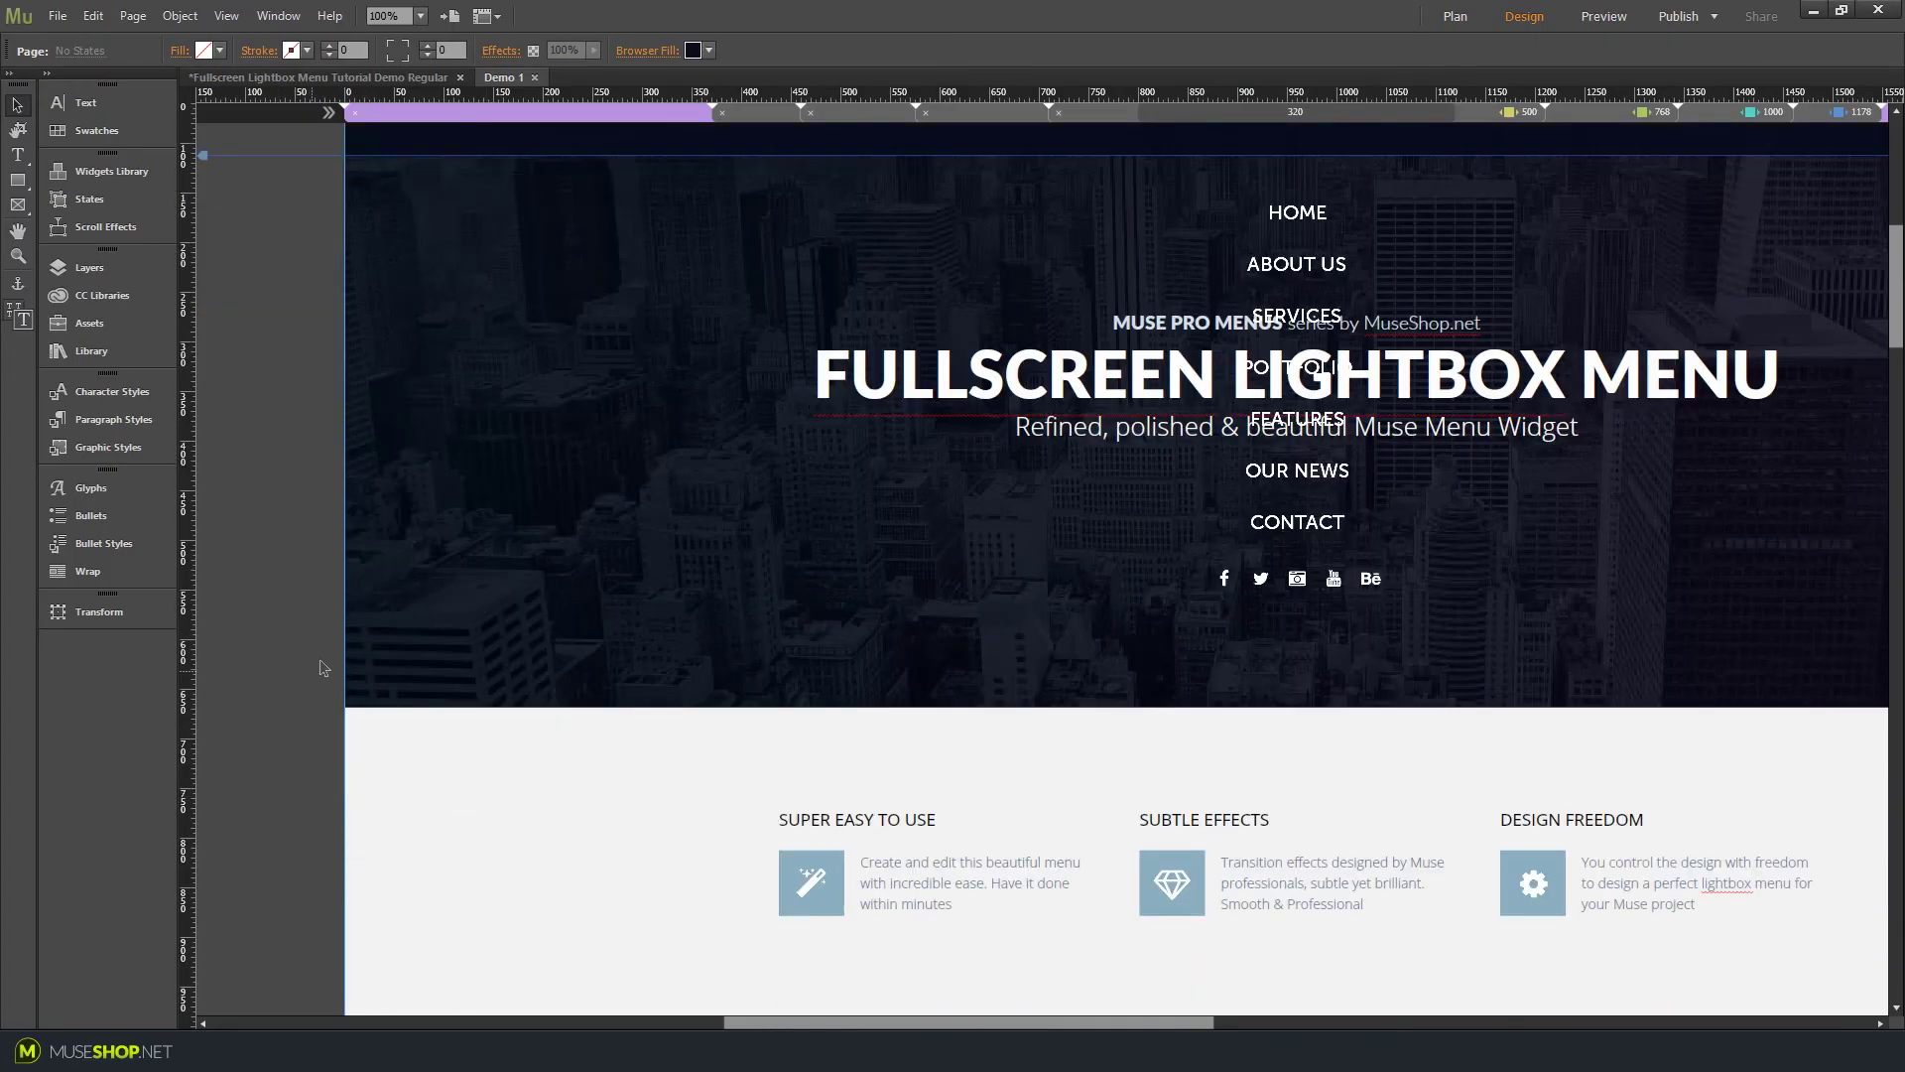
{"action": "scroll", "coordinate": [345, 650], "scroll_direction": "down", "scroll_amount": 5}
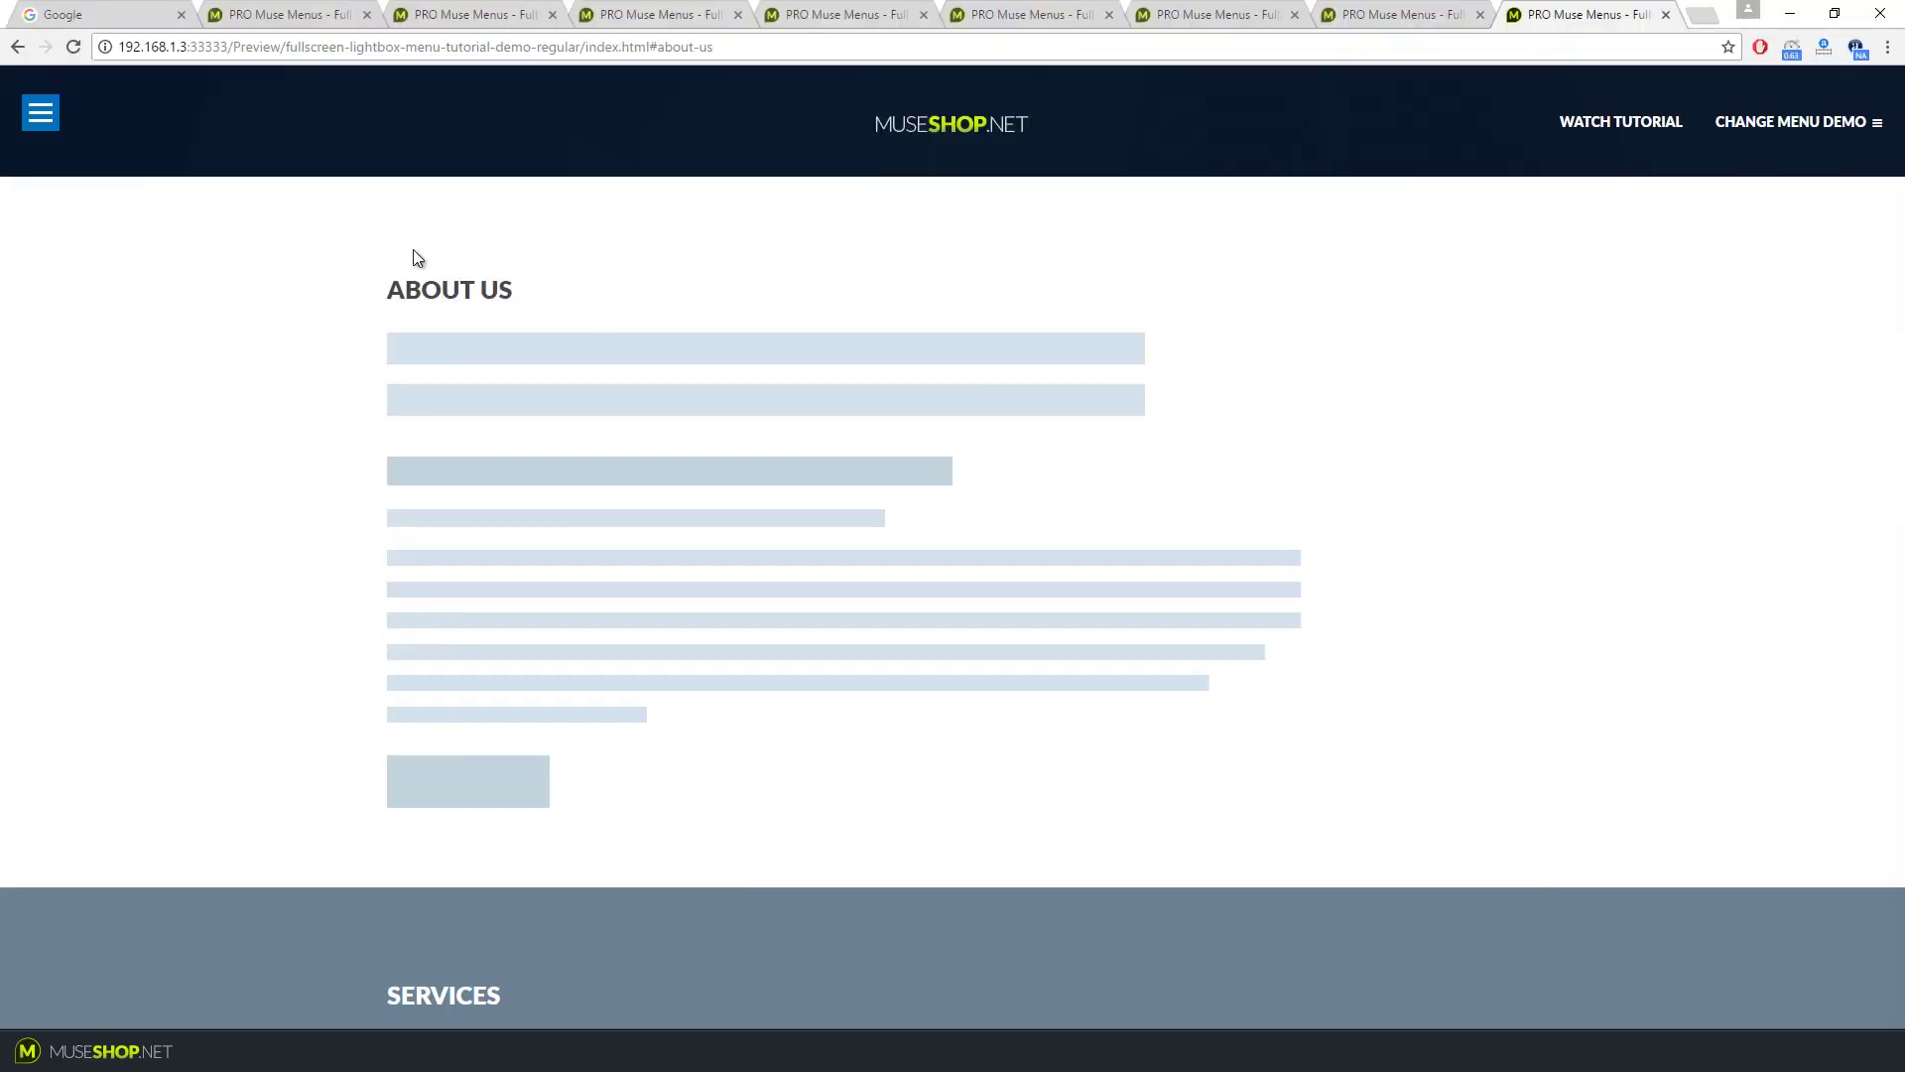
Confirm CONTACT jumps to the contact anchor, then leave the fullscreen menu open again
{"action": "left_click", "coordinate": [40, 112]}
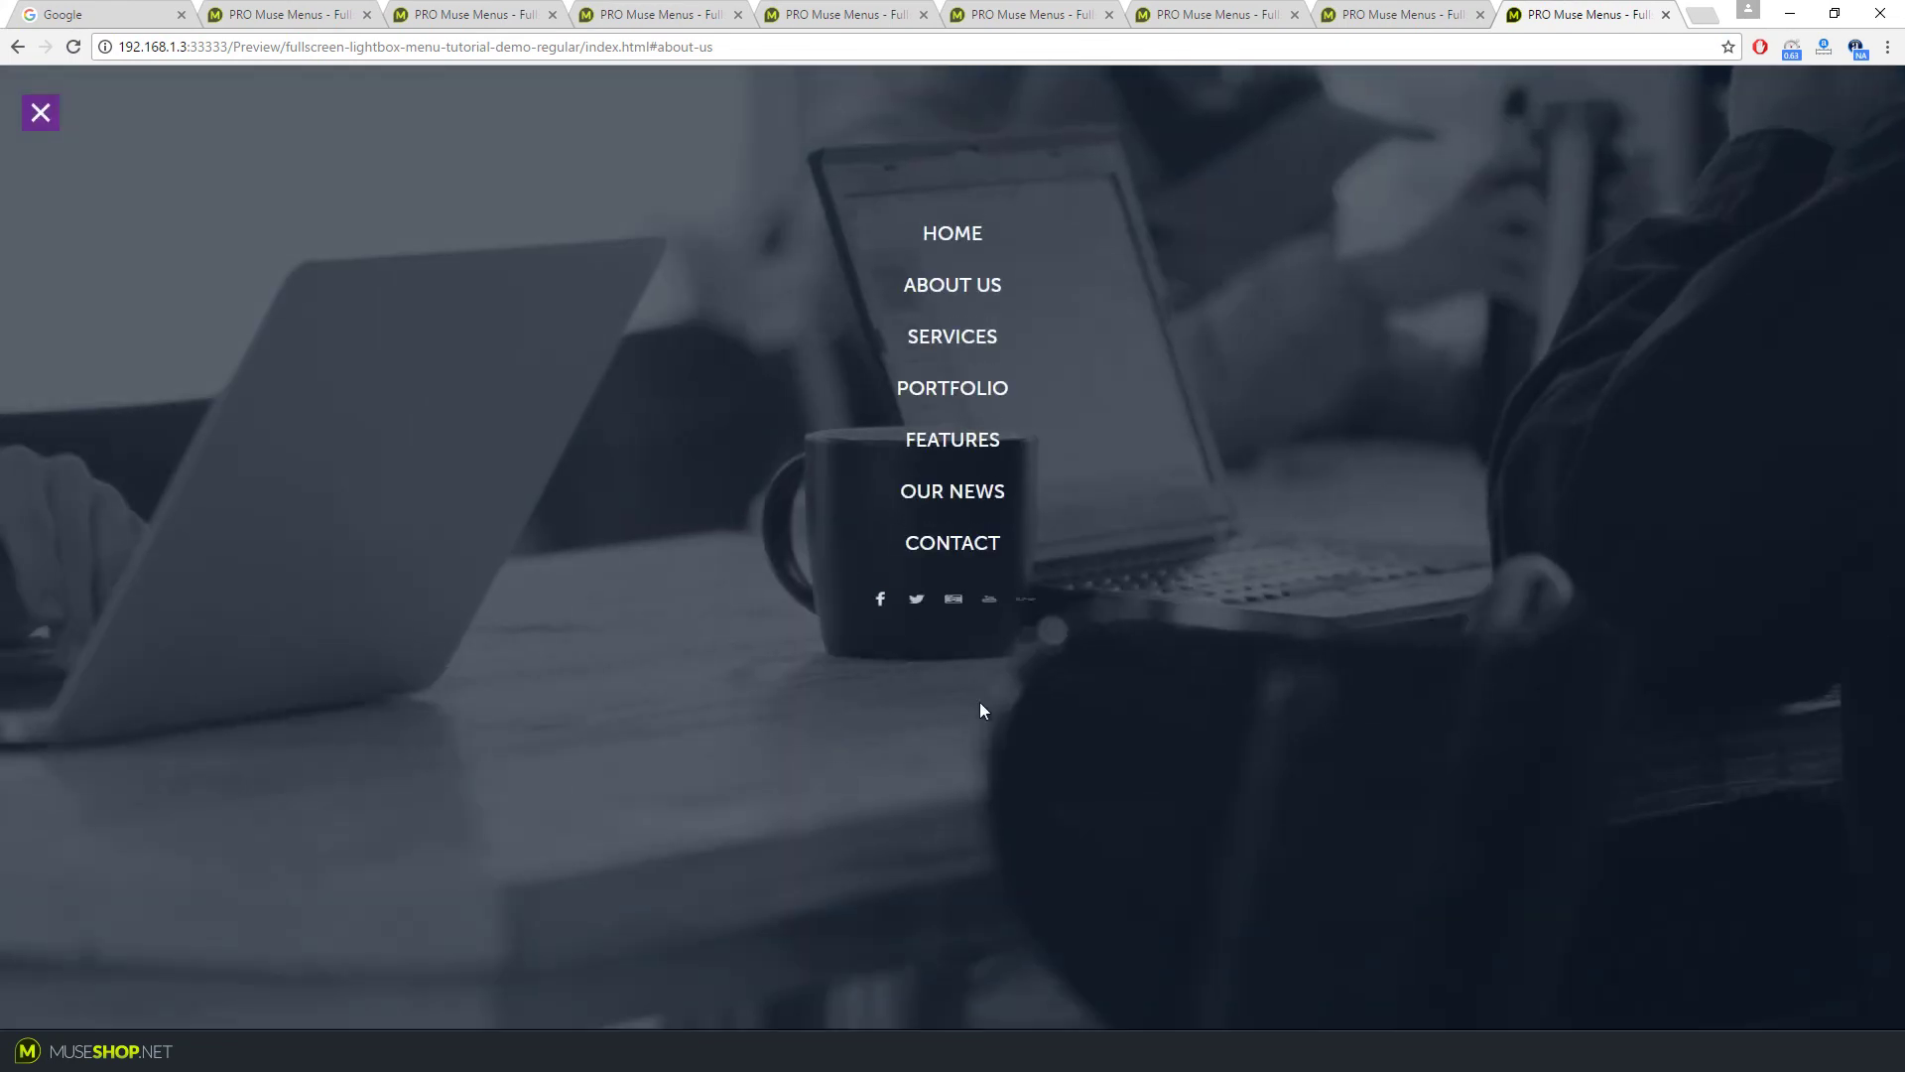
{"action": "left_click", "coordinate": [946, 545]}
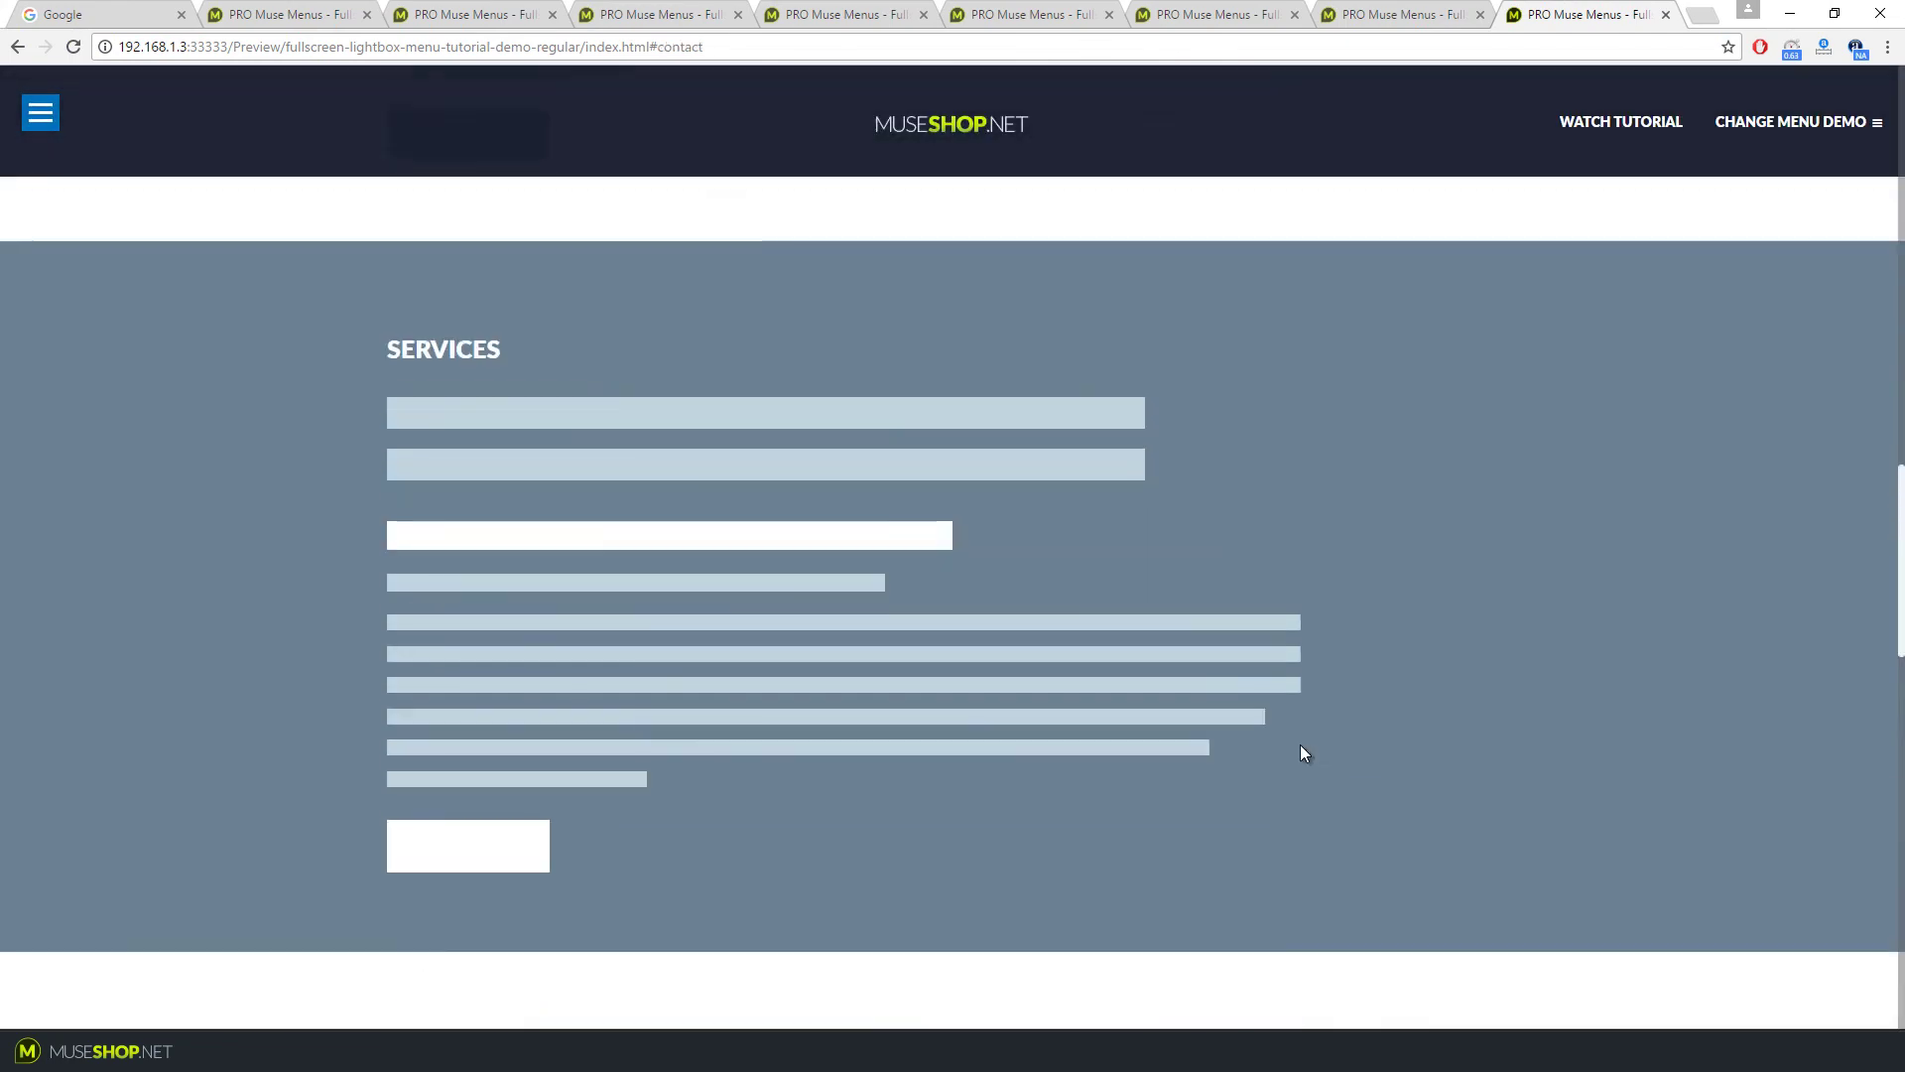
{"action": "scroll", "coordinate": [1300, 753], "scroll_direction": "up", "scroll_amount": 15}
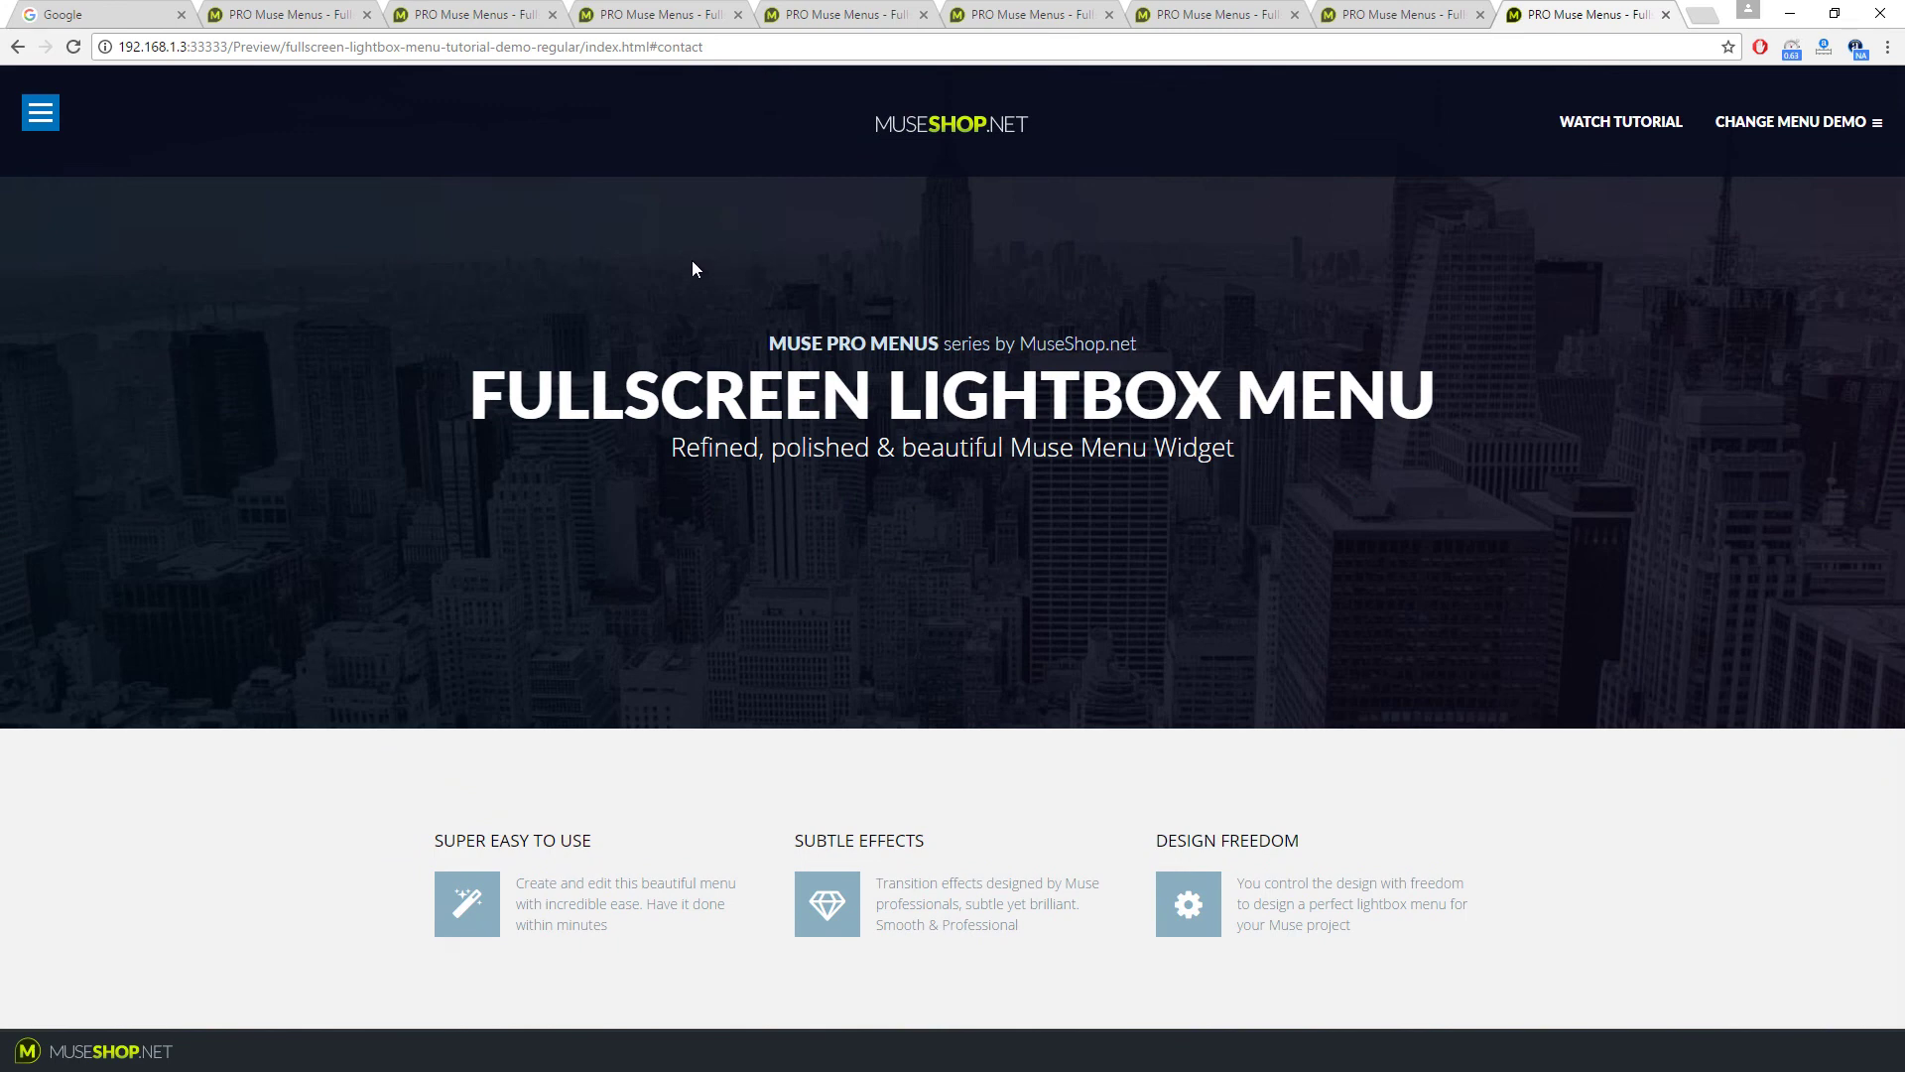
{"action": "left_click", "coordinate": [40, 112]}
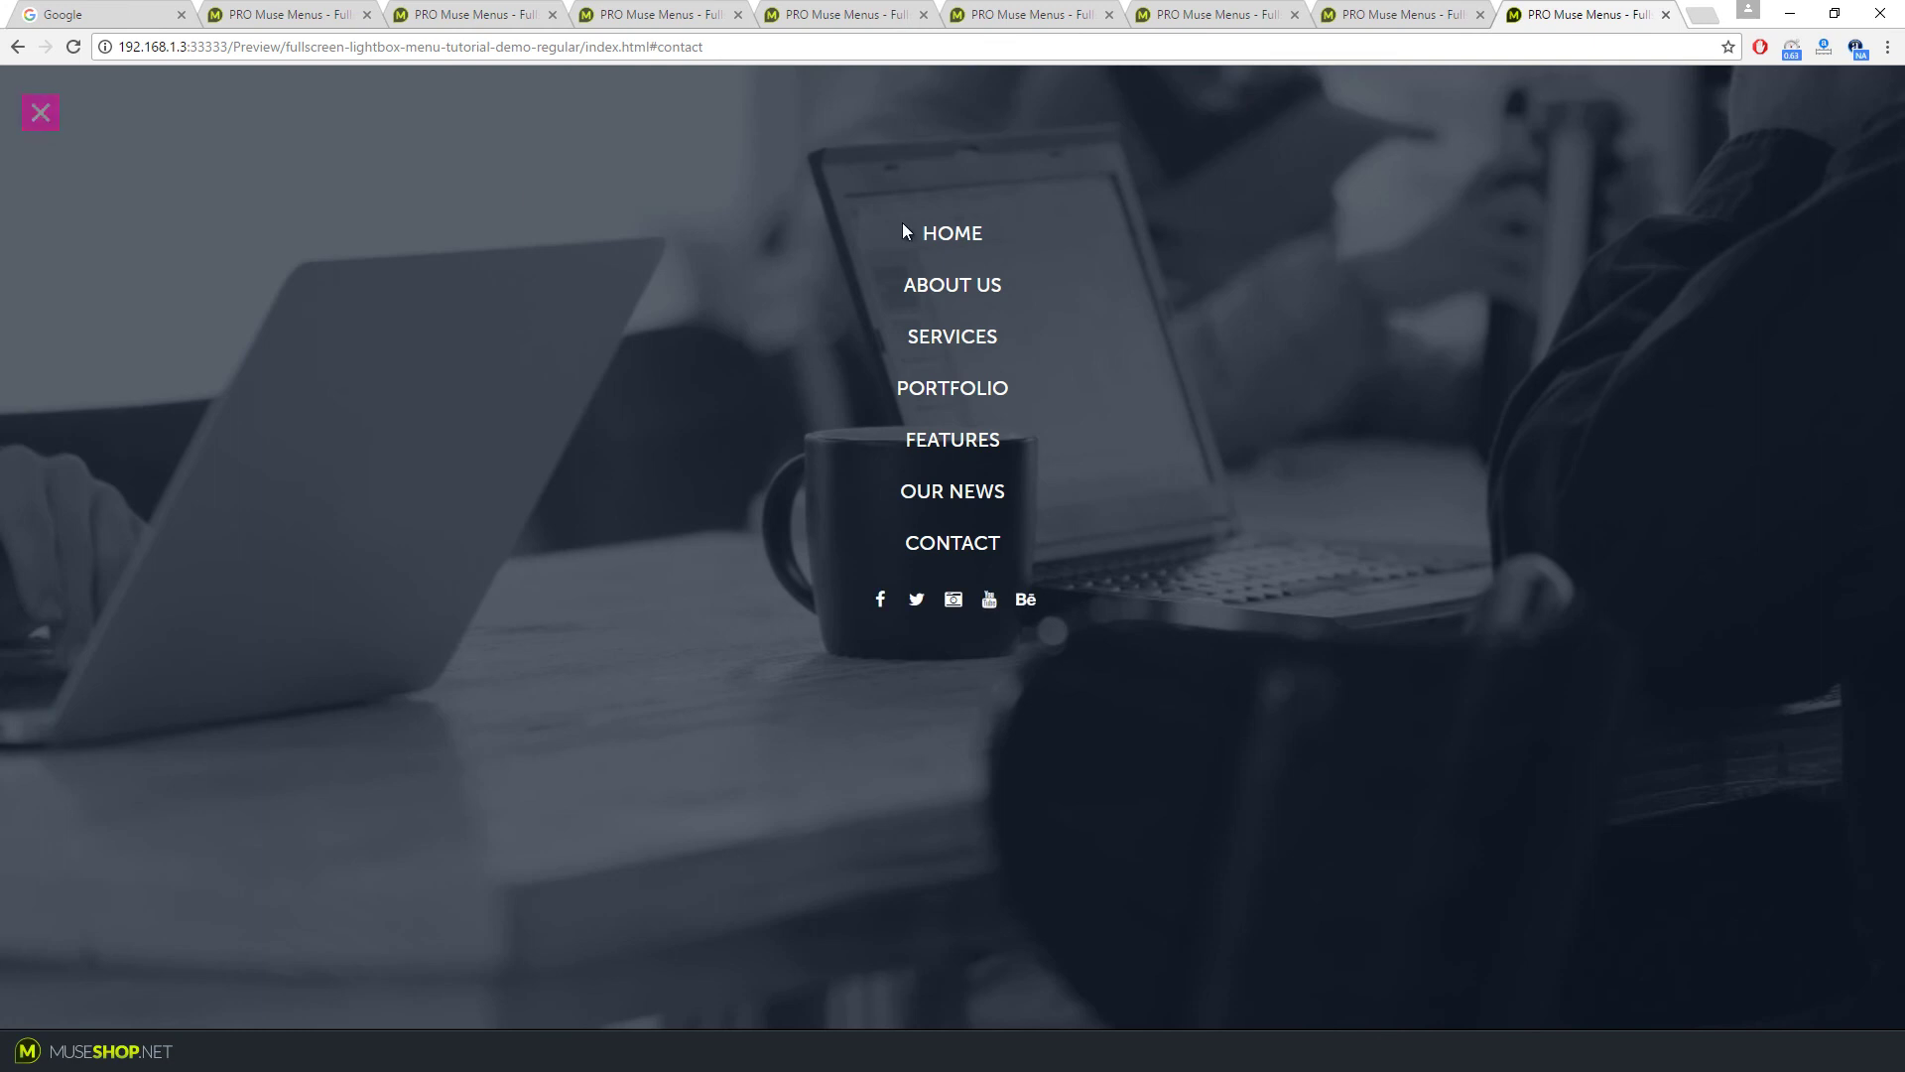